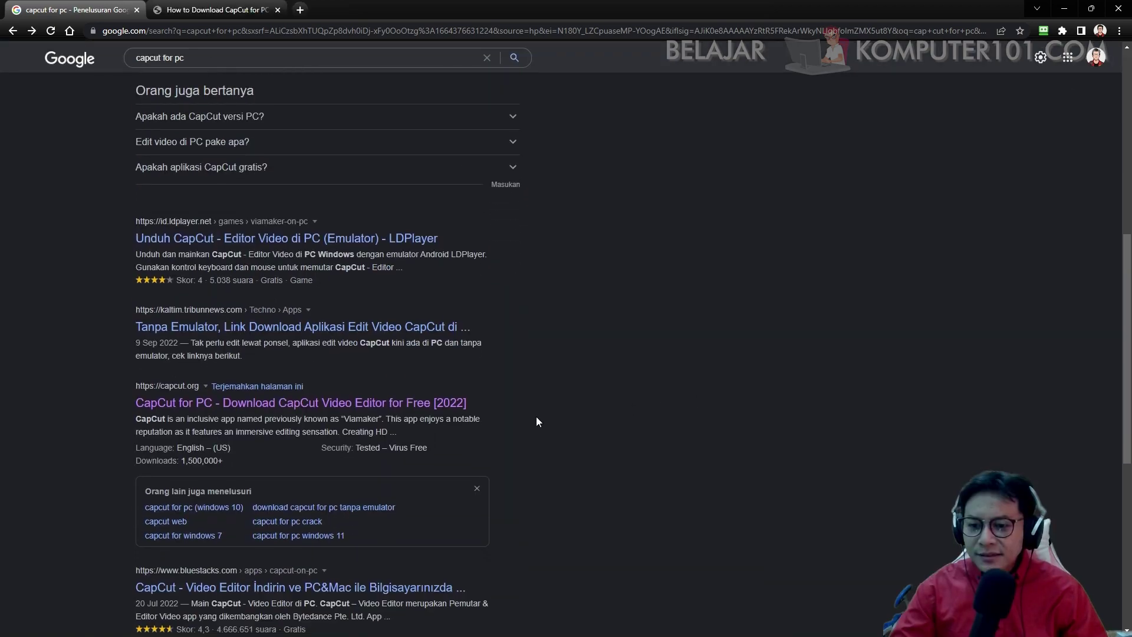
- Go to capcut.com and accept all cookies on the site
{"action": "scroll", "coordinate": [536, 421], "scroll_direction": "down", "scroll_amount": 7}
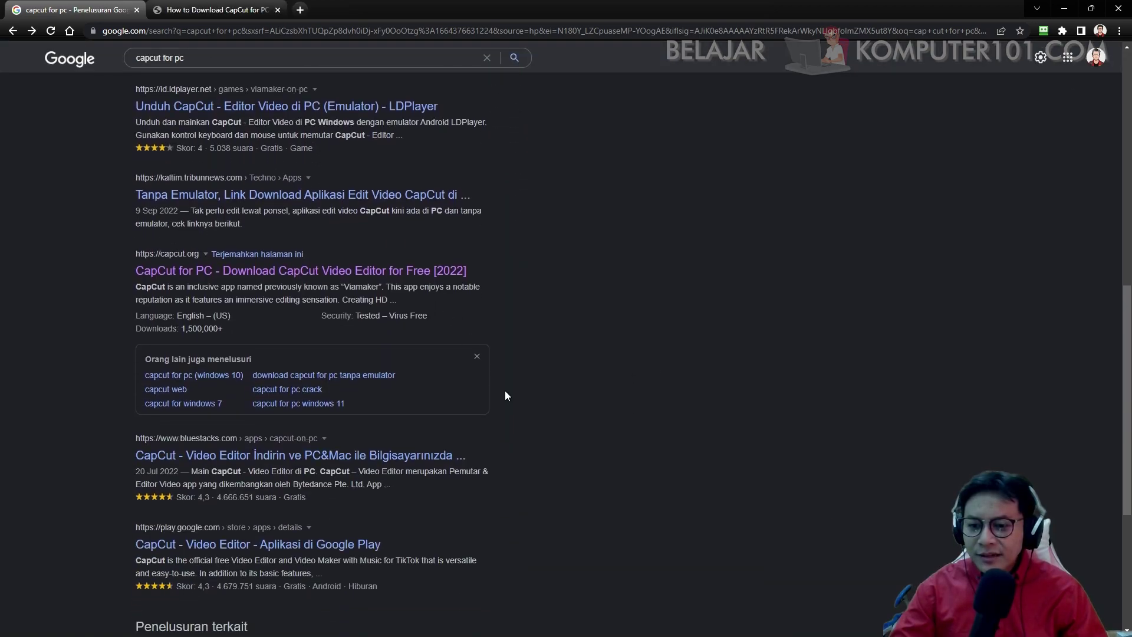
{"action": "scroll", "coordinate": [644, 422], "scroll_direction": "up", "scroll_amount": 16}
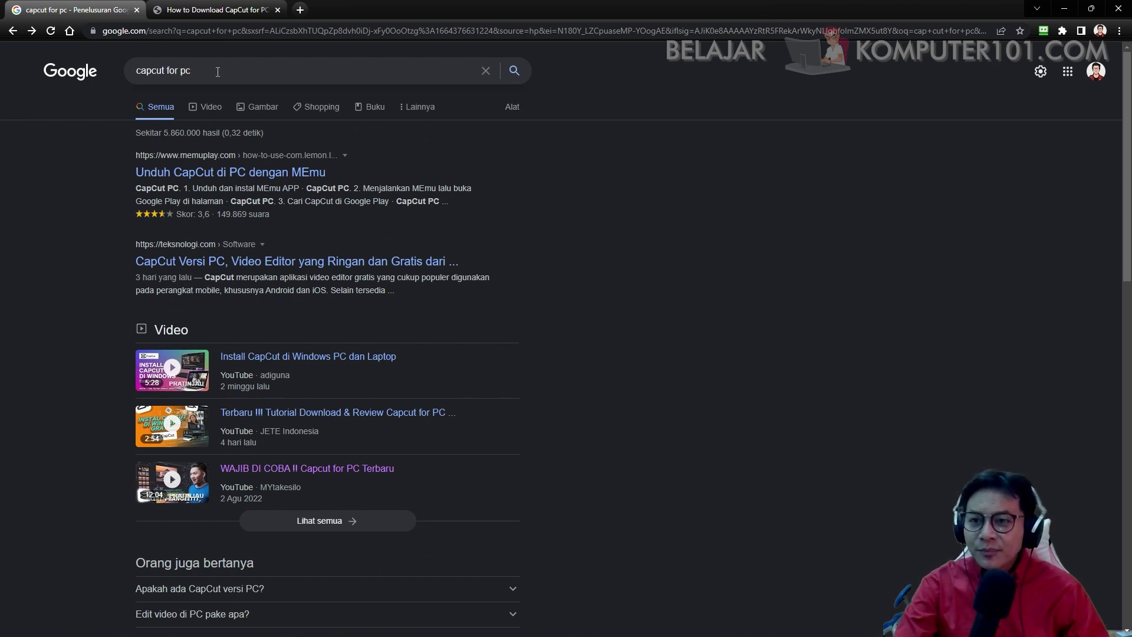
{"action": "left_click", "coordinate": [216, 35]}
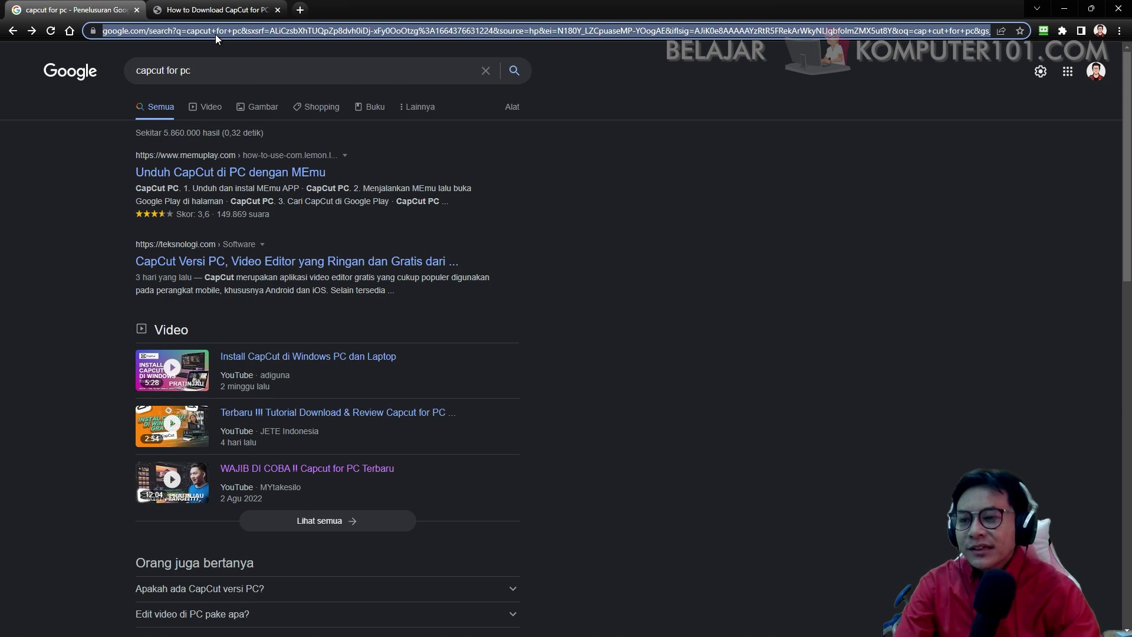
{"action": "type", "text": "capcut"}
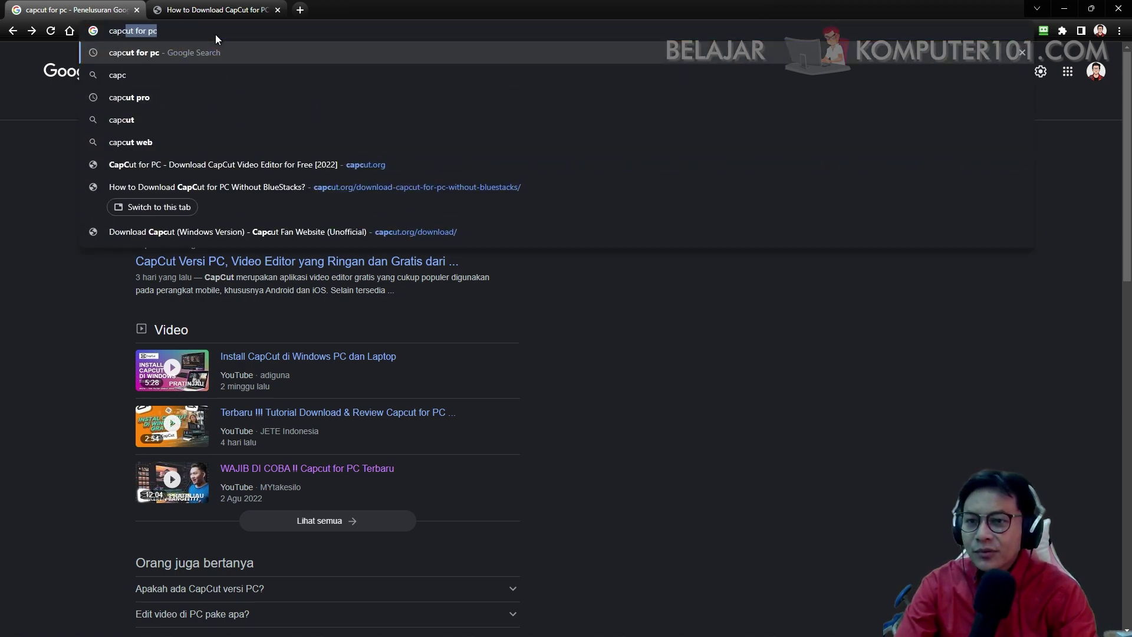
{"action": "type", "text": ".com"}
{"action": "key", "text": "Return"}
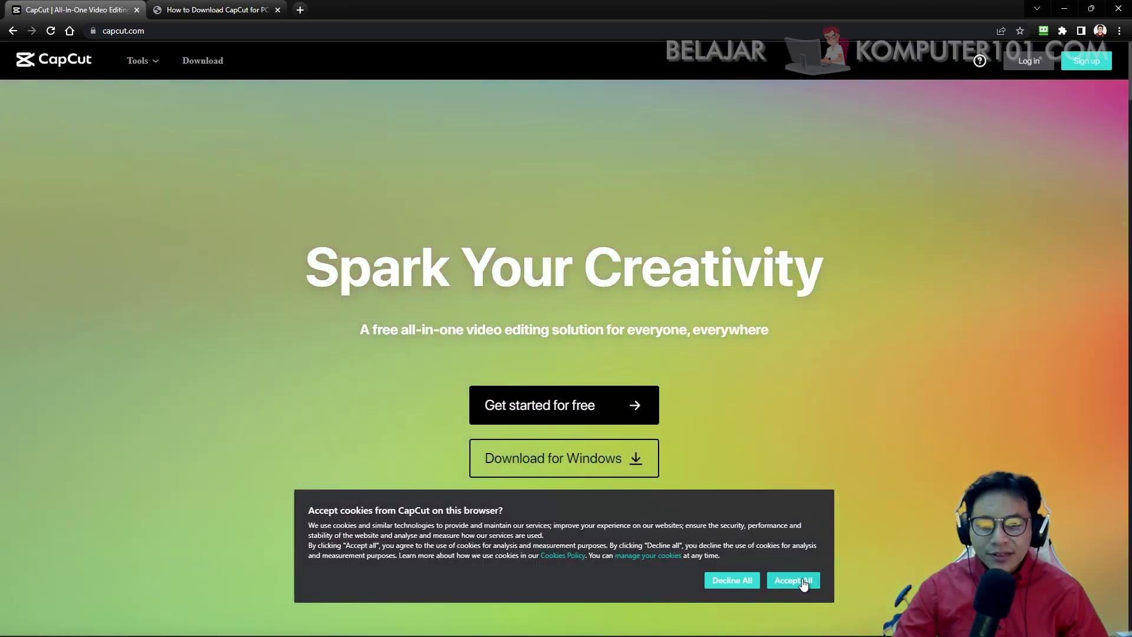
{"action": "left_click", "coordinate": [804, 583]}
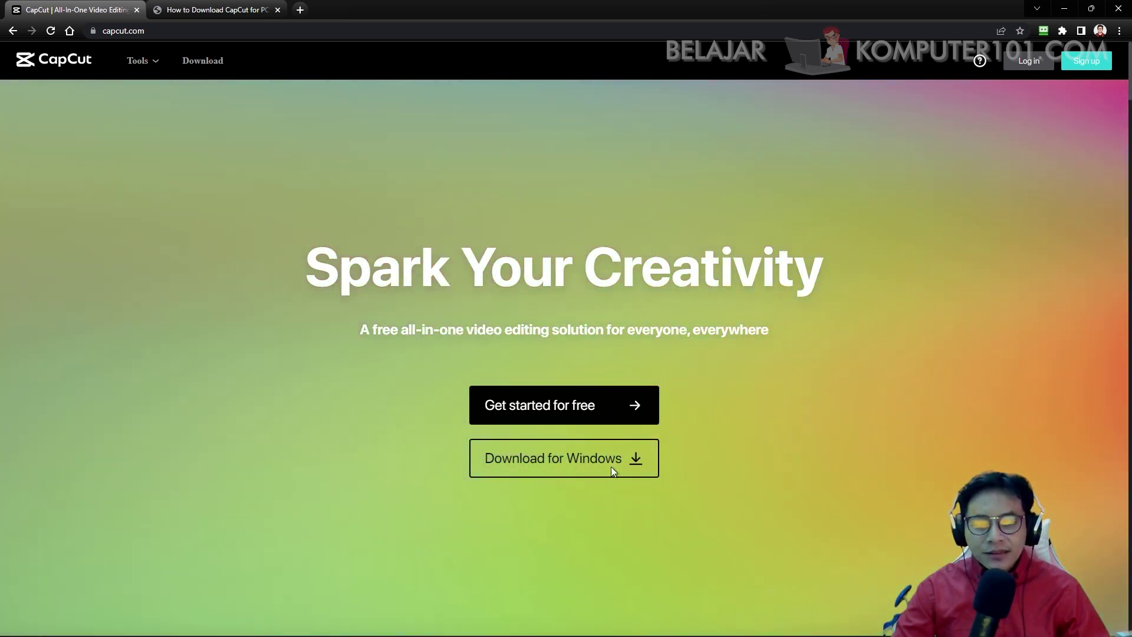
- Download the Windows version of CapCut and show the list of all downloads
{"action": "left_click", "coordinate": [611, 461]}
{"action": "key", "text": "Return"}
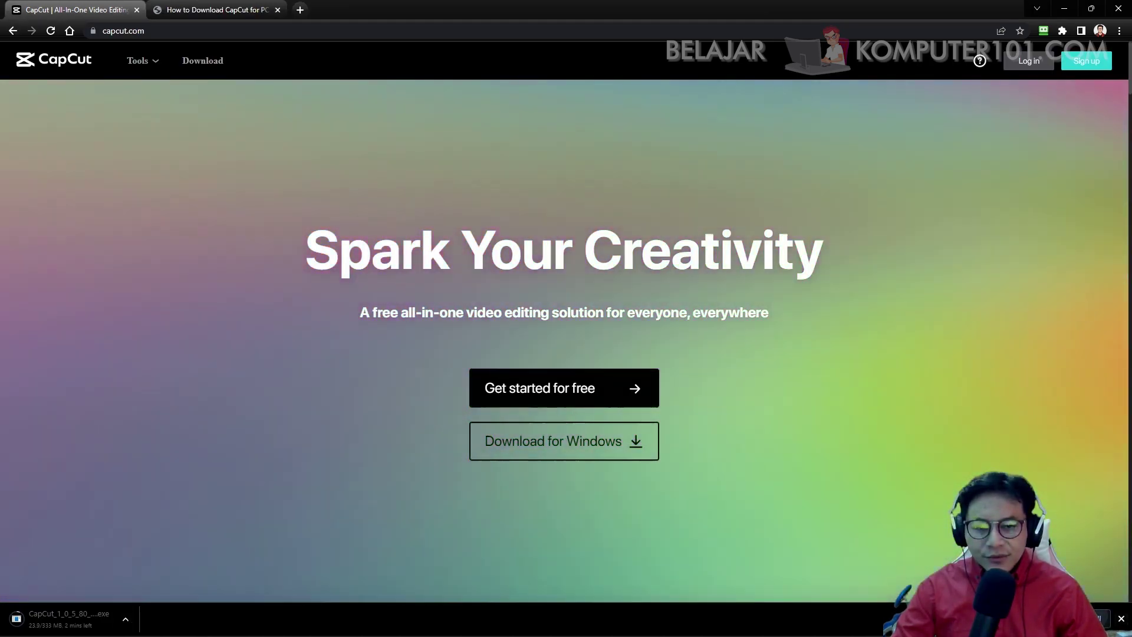
{"action": "left_click", "coordinate": [1091, 618]}
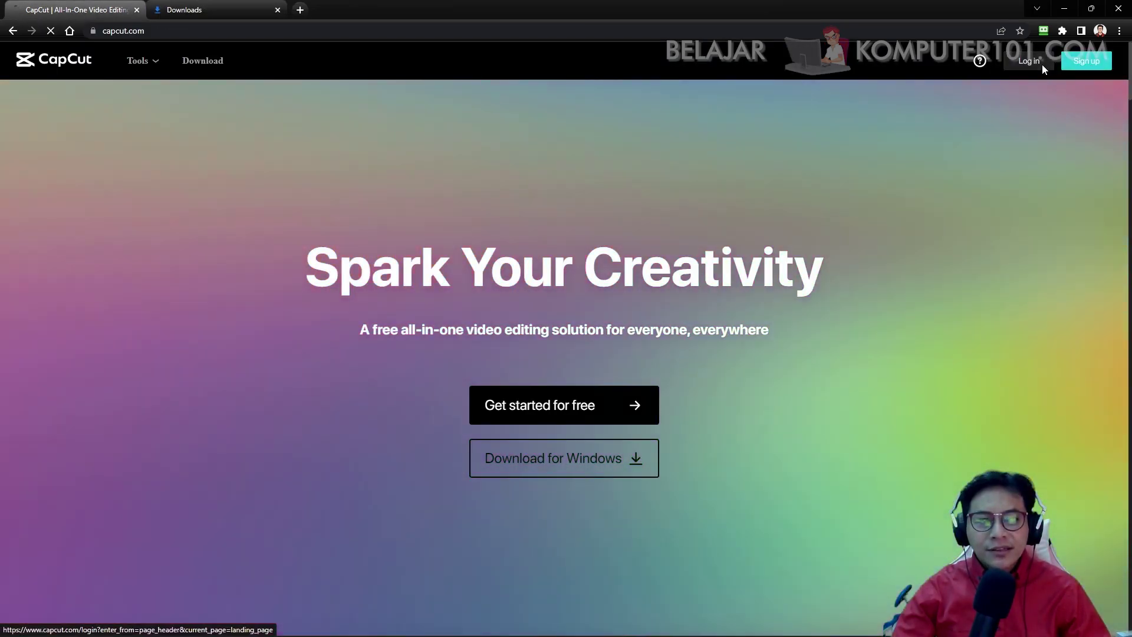
- Log in to the CapCut website and confirm the role question
{"action": "left_click", "coordinate": [1042, 64]}
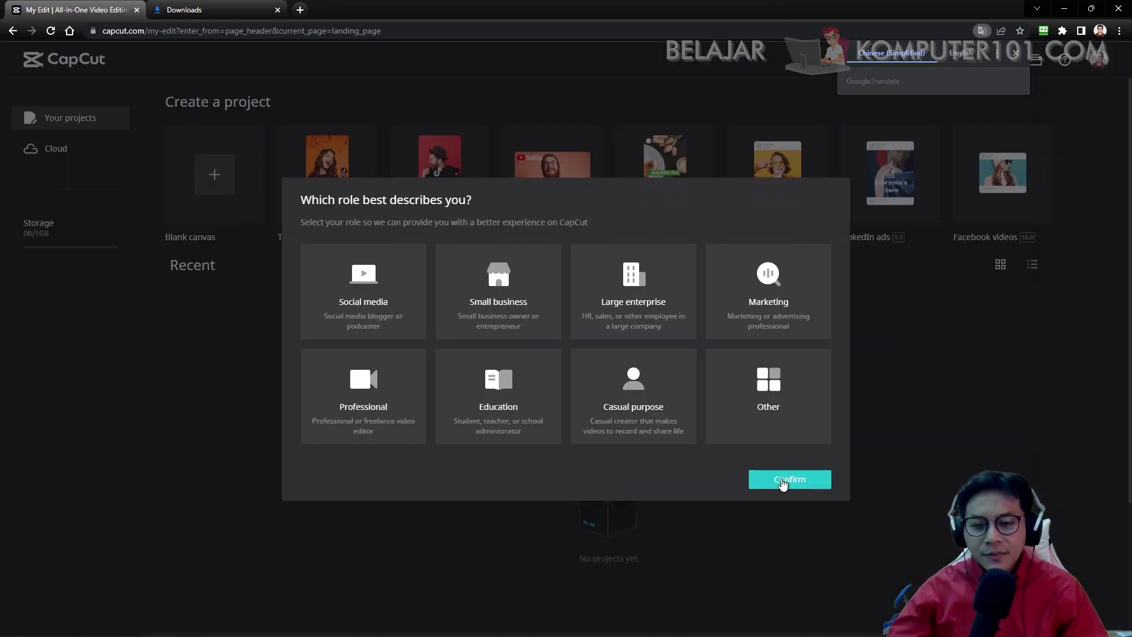
{"action": "left_click", "coordinate": [782, 480]}
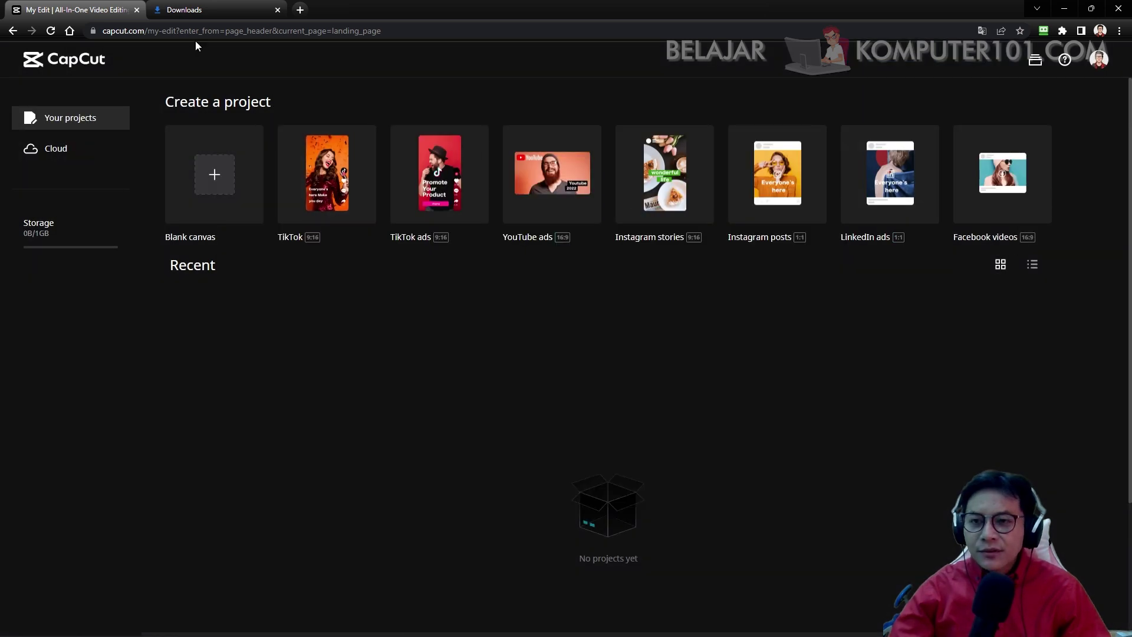
{"action": "left_click", "coordinate": [194, 10]}
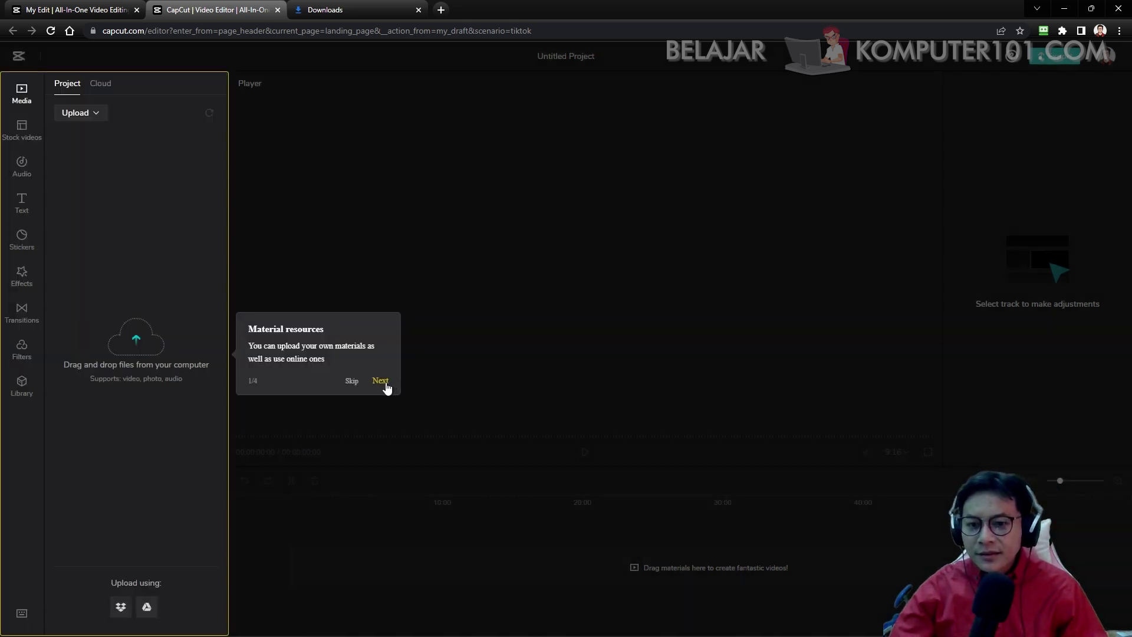
- Go through the web editor's introductory tour and widen the adjustment area next to the player
{"action": "left_click", "coordinate": [382, 384]}
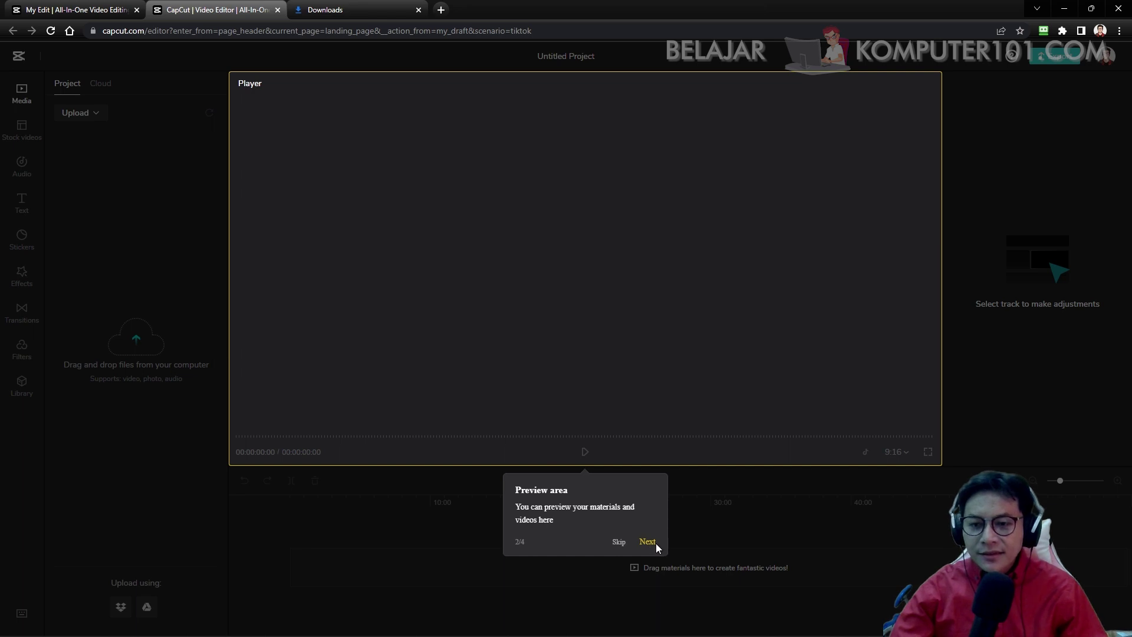
{"action": "left_click", "coordinate": [655, 544]}
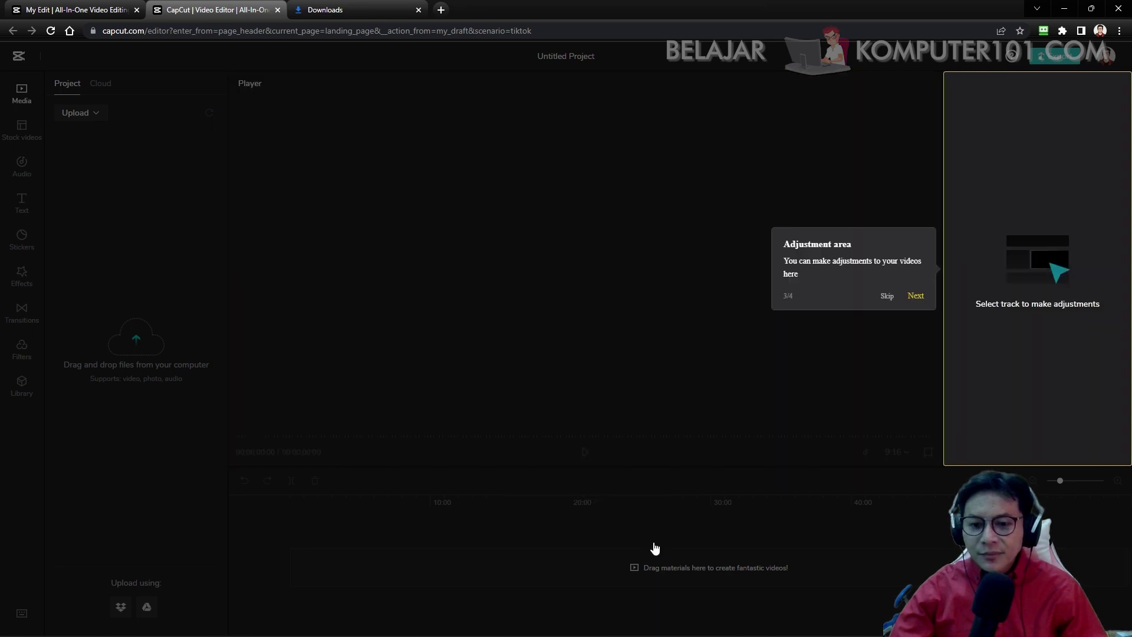
{"action": "left_click", "coordinate": [918, 297]}
{"action": "left_click_drag", "start_coordinate": [987, 312], "coordinate": [855, 318]}
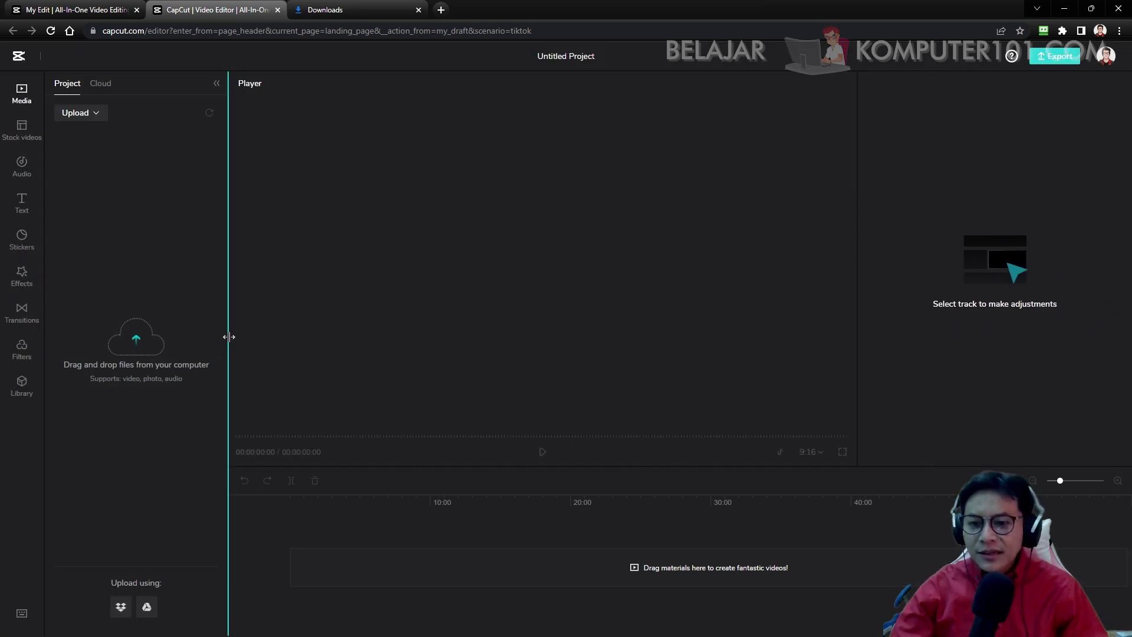
{"action": "mouse_move", "coordinate": [228, 336]}
{"action": "left_mouse_down"}
{"action": "mouse_move", "coordinate": [277, 334]}
{"action": "mouse_move", "coordinate": [229, 330]}
{"action": "left_mouse_up"}
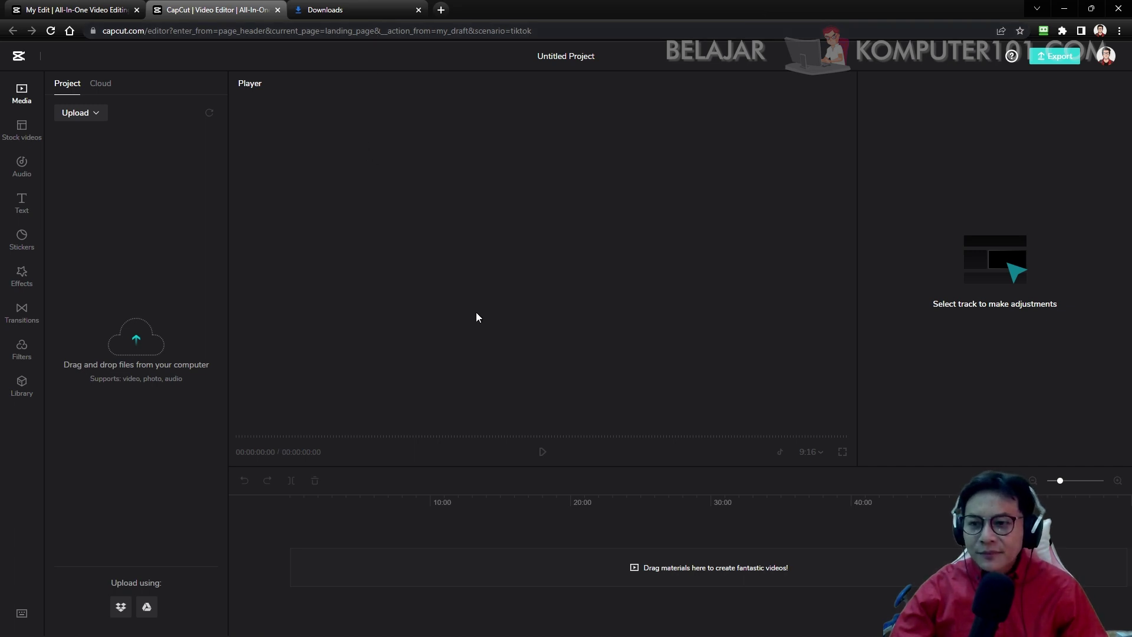
- Run the downloaded CapCut_1_0_5_80_capcutpc_0.exe, install and start CapCut, and confirm the environment test
{"action": "key", "text": "ctrl+Tab"}
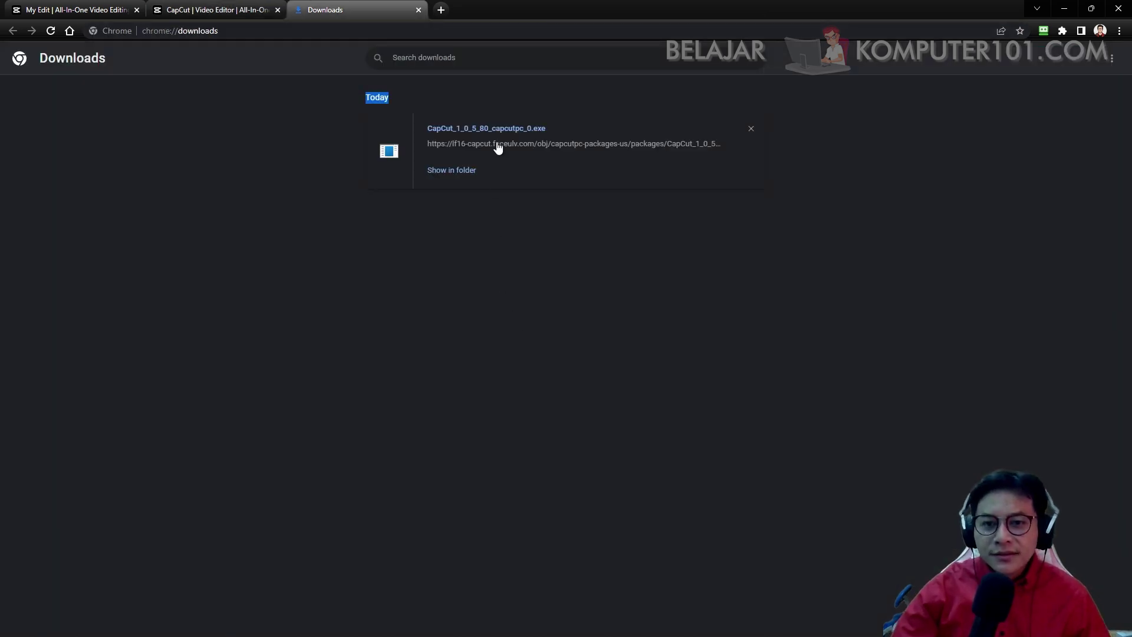
{"action": "left_click", "coordinate": [470, 134]}
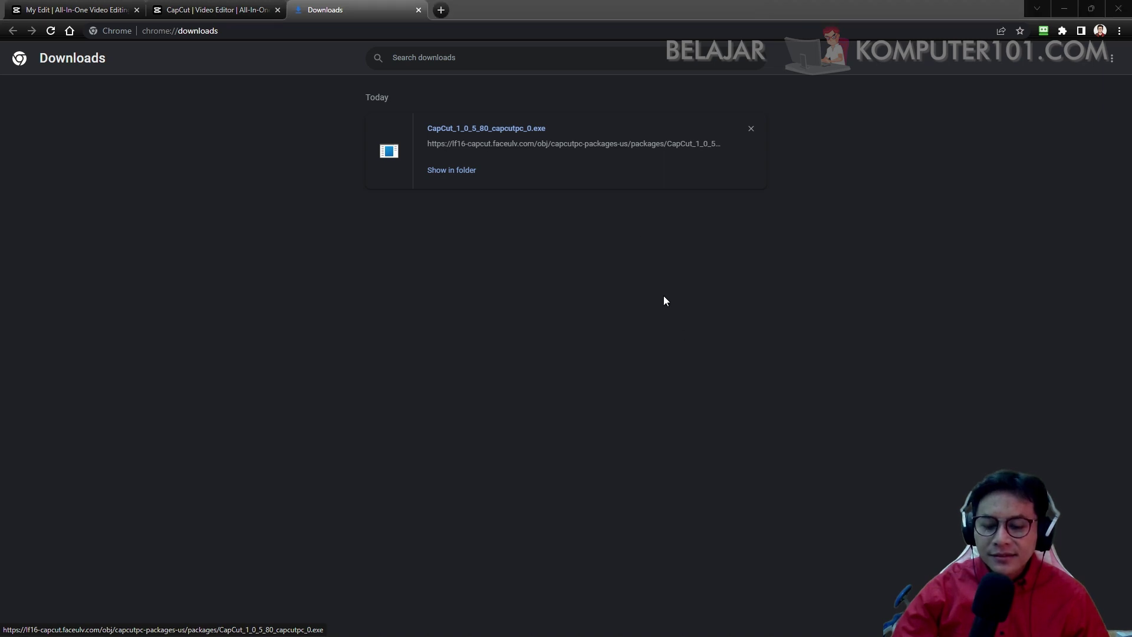
{"action": "left_click", "coordinate": [566, 288]}
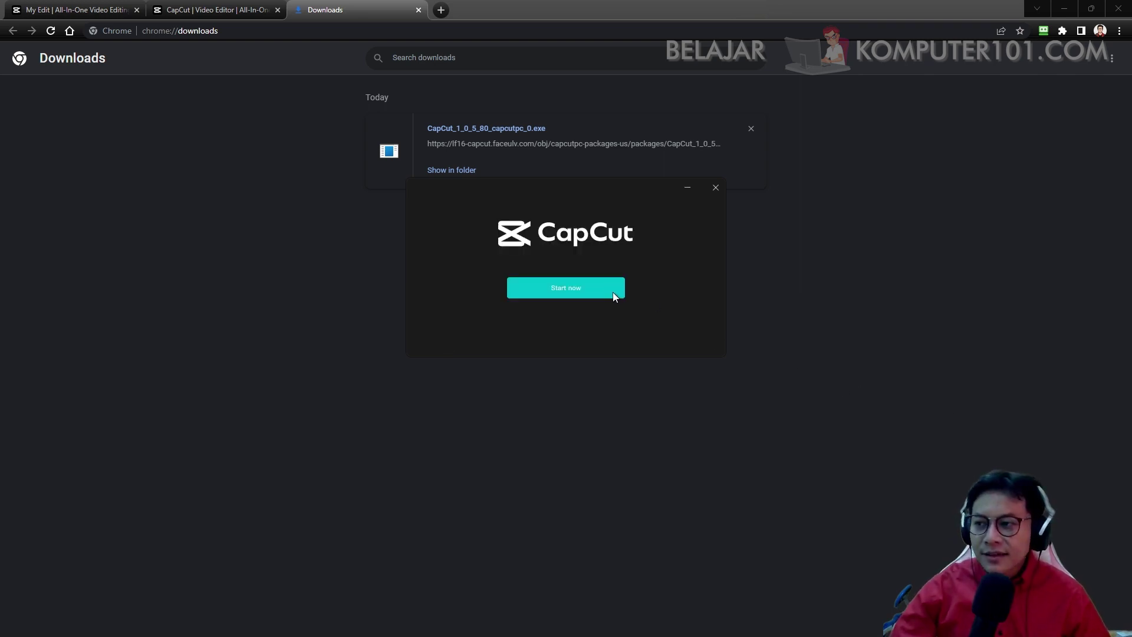
{"action": "left_click", "coordinate": [614, 292]}
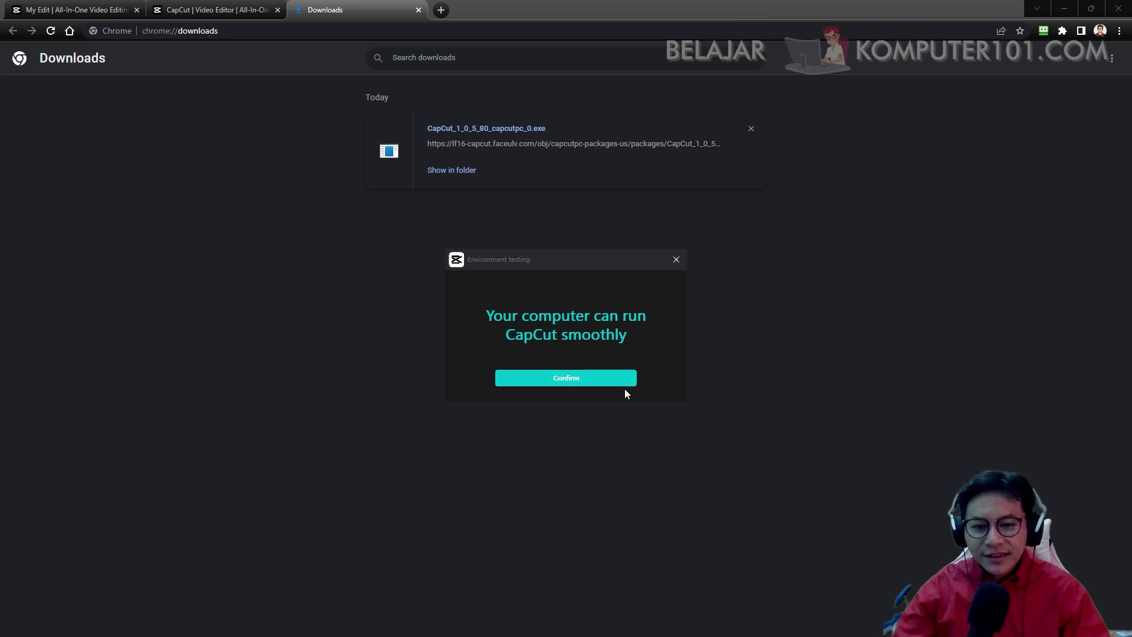
{"action": "left_click", "coordinate": [602, 383]}
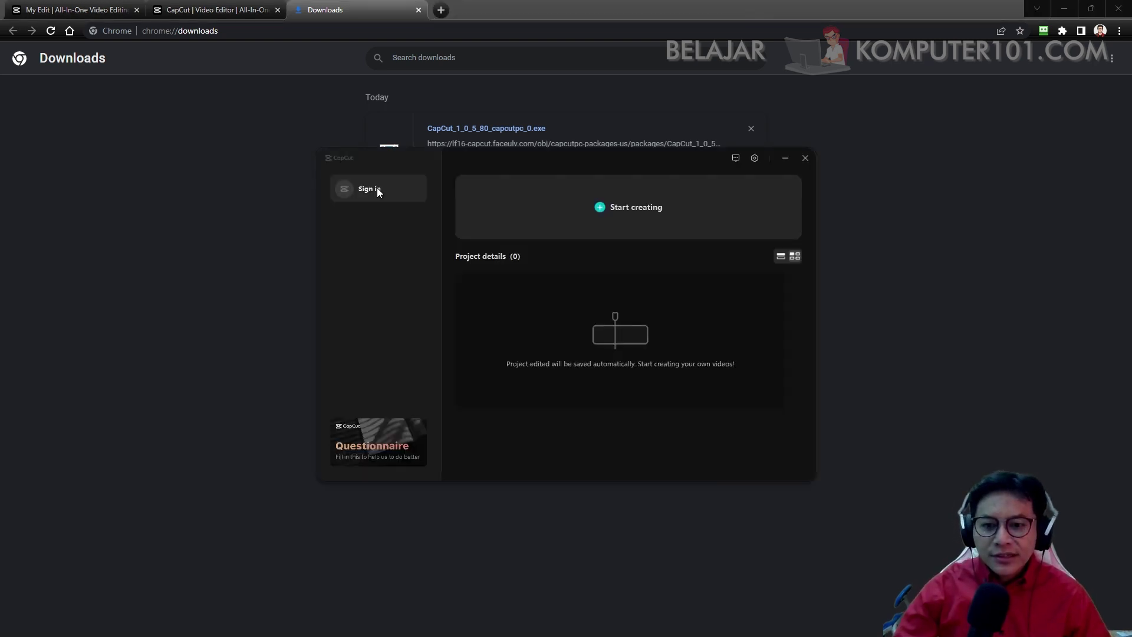
- Sign in to the CapCut desktop app with the Google account and allow the browser to open CapCut.exe
{"action": "left_click", "coordinate": [379, 199]}
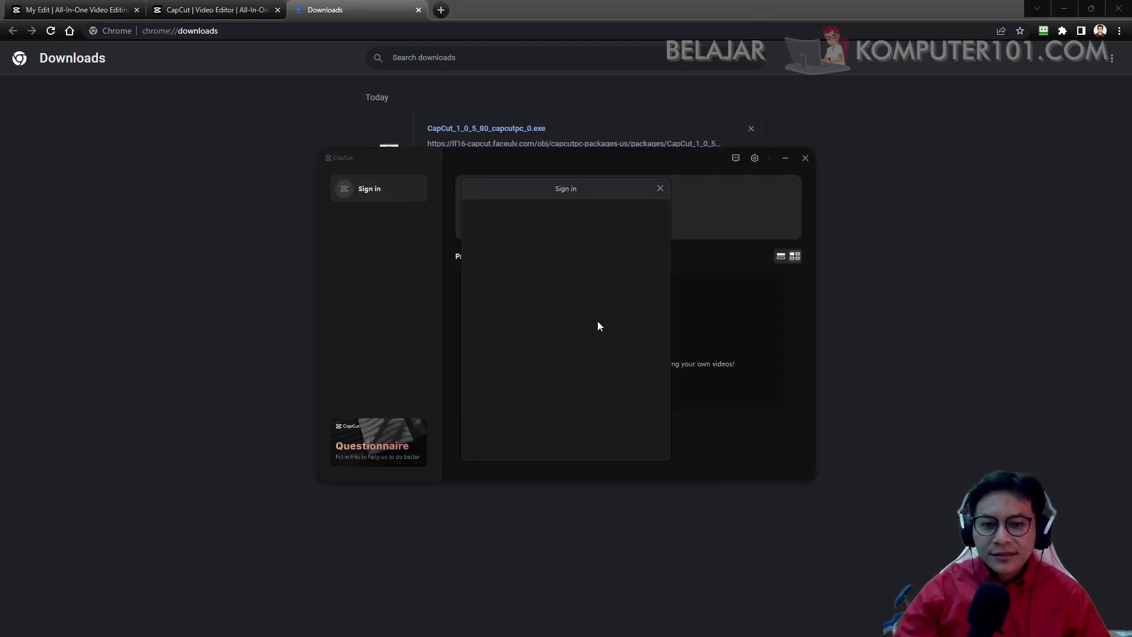
{"action": "left_click", "coordinate": [634, 391]}
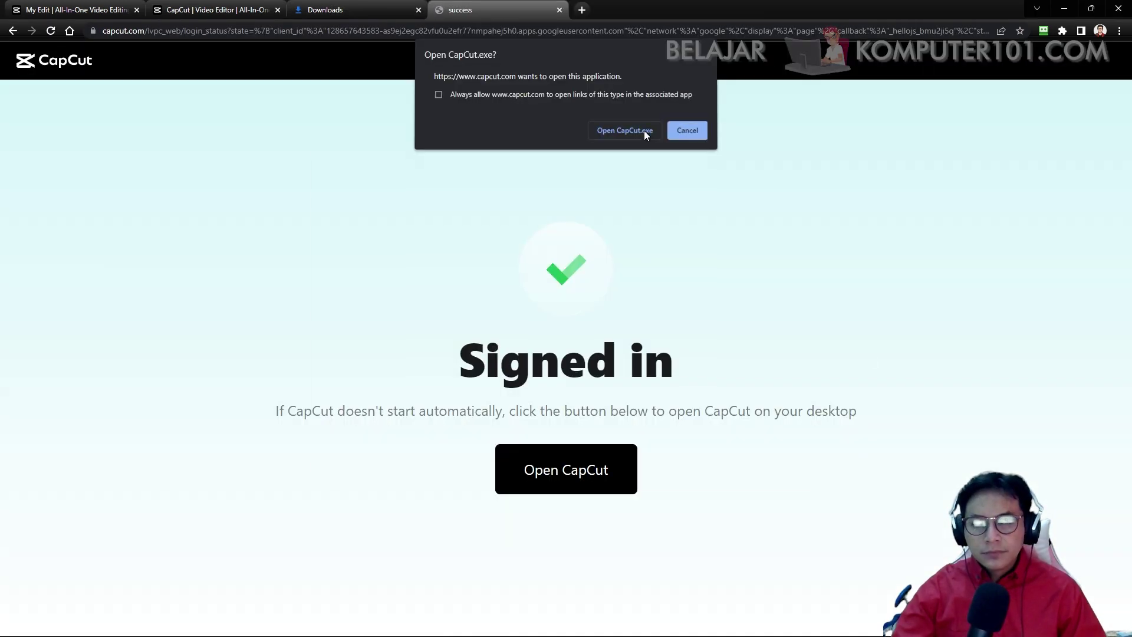
{"action": "left_click", "coordinate": [644, 130]}
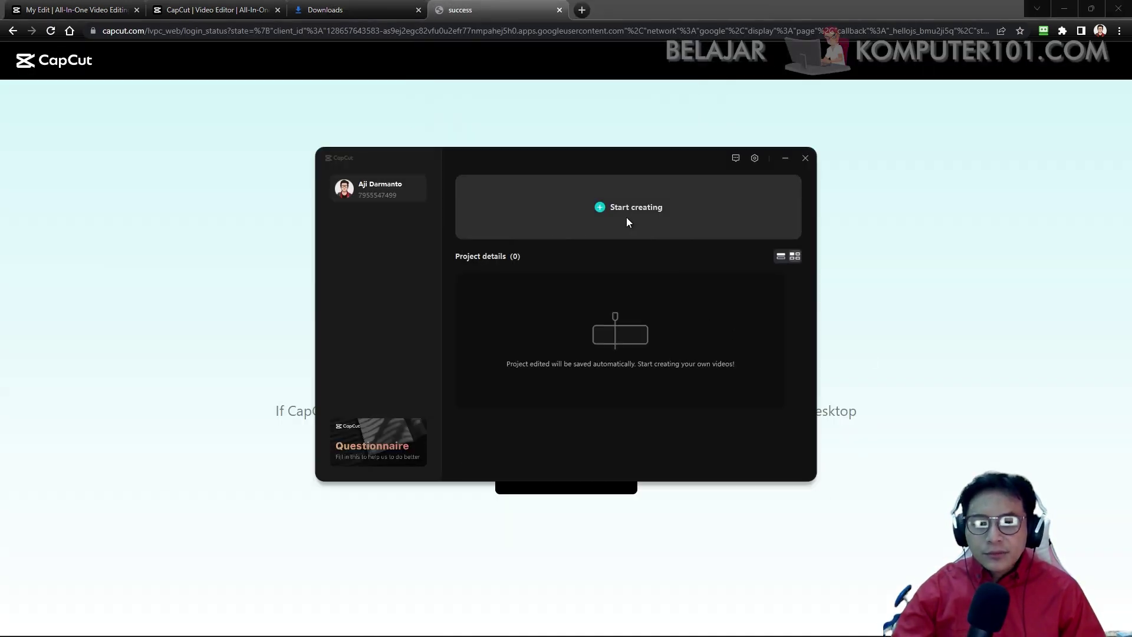
- Start a new project in the CapCut desktop app and dismiss the free layer tip
{"action": "left_click", "coordinate": [654, 224]}
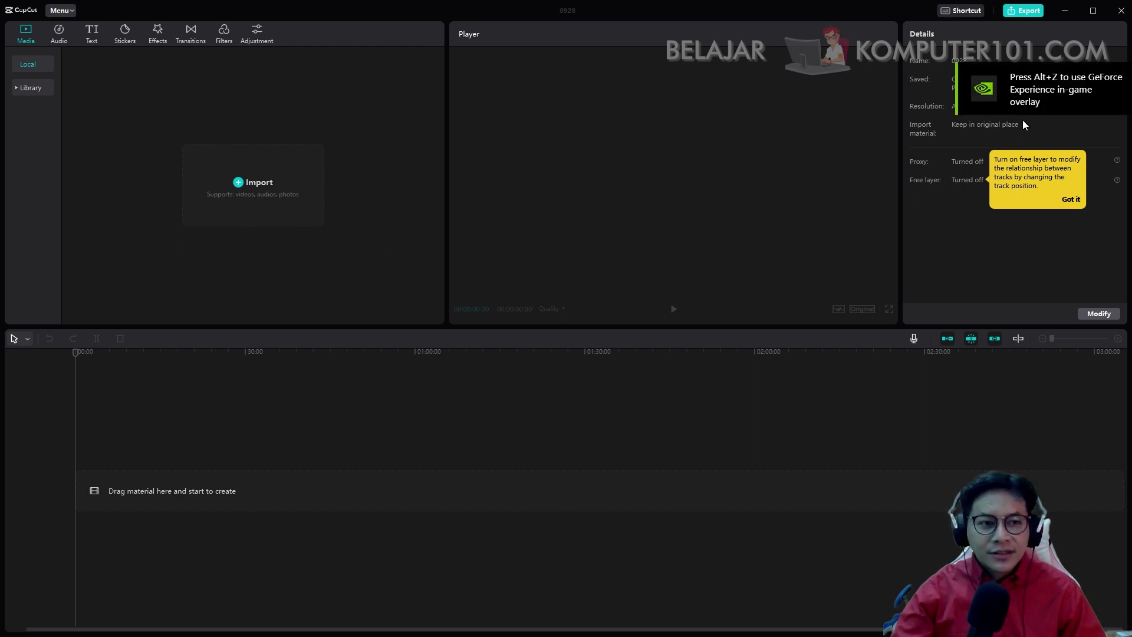
{"action": "left_click", "coordinate": [1072, 200]}
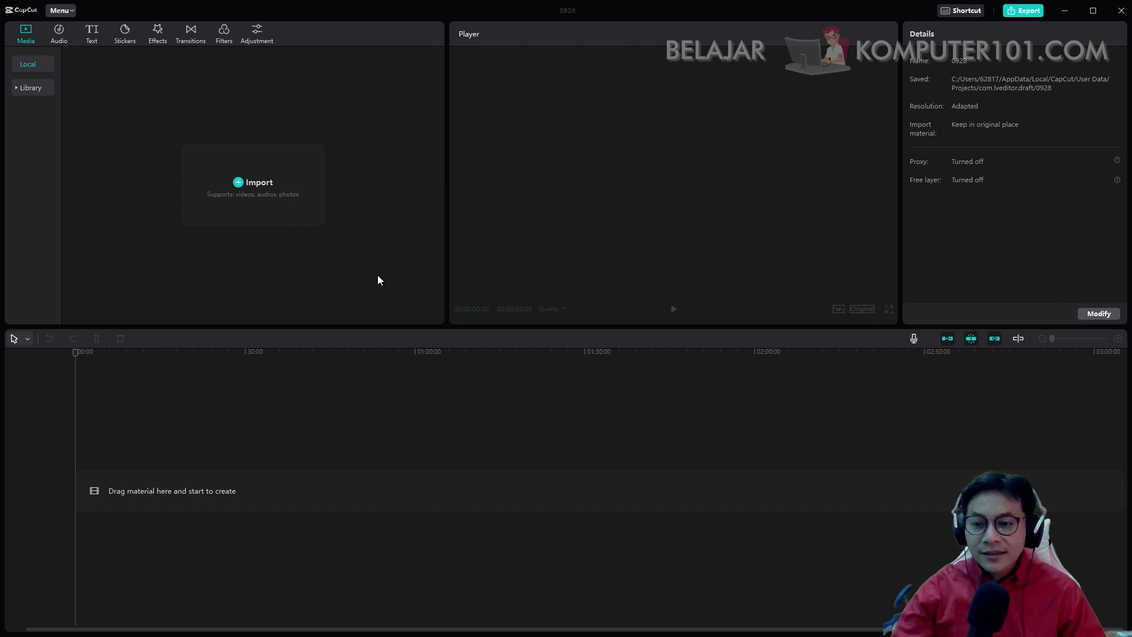
{"action": "left_click", "coordinate": [37, 90]}
{"action": "left_click", "coordinate": [36, 90]}
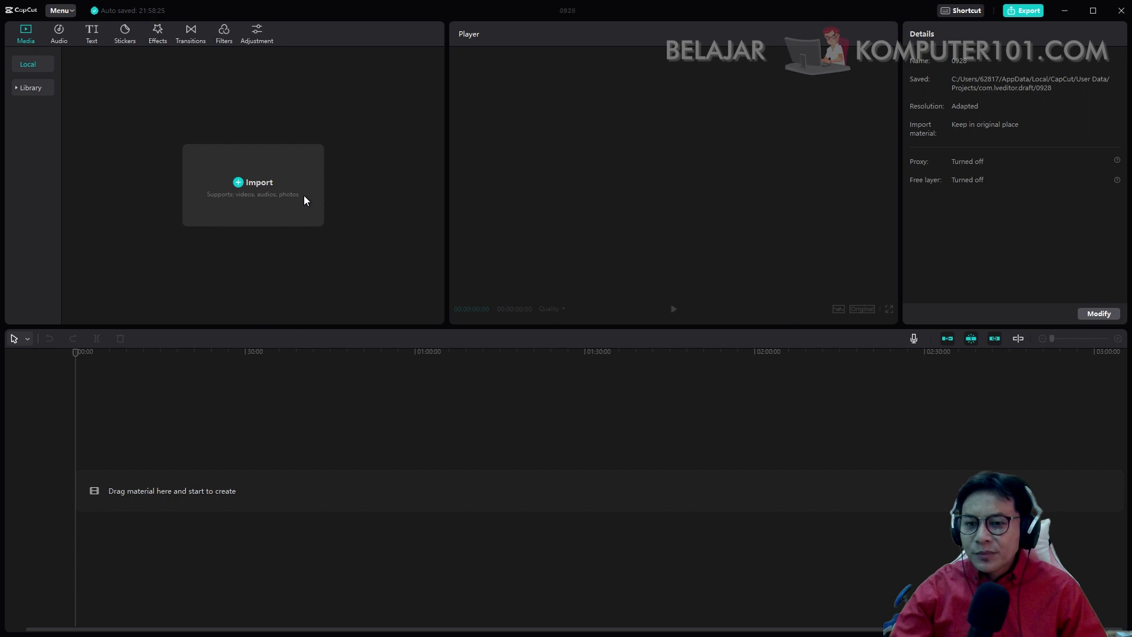
- Import the MP4 clips from the 102MEDIA folder into the project's local media
{"action": "left_click", "coordinate": [273, 201]}
{"action": "scroll", "coordinate": [471, 192], "scroll_direction": "down", "scroll_amount": 5}
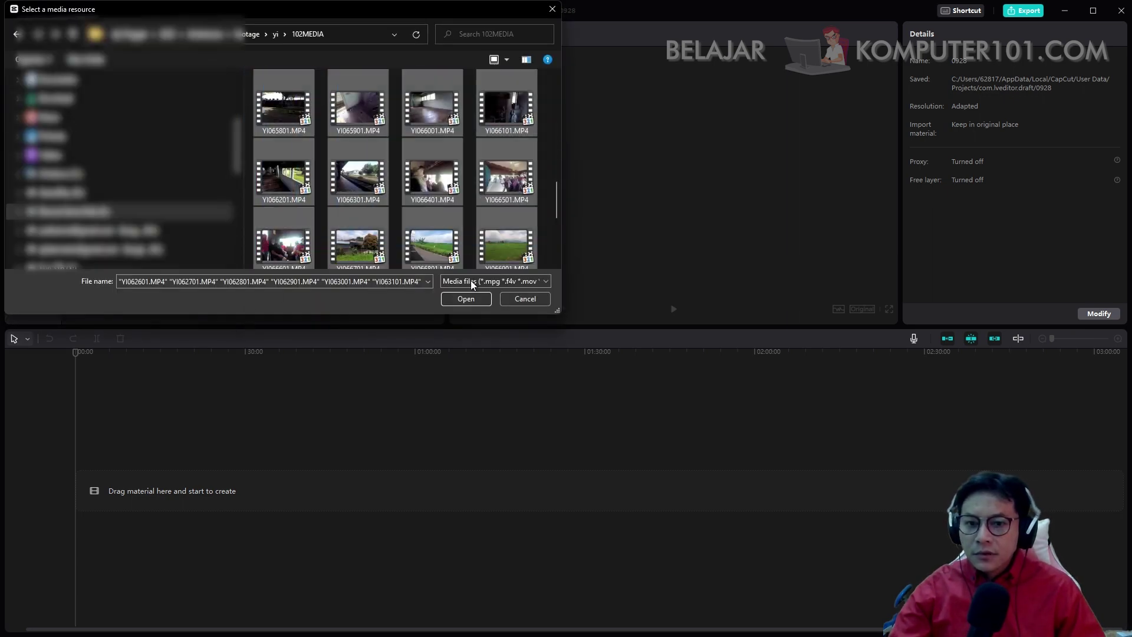
{"action": "left_click", "coordinate": [466, 299]}
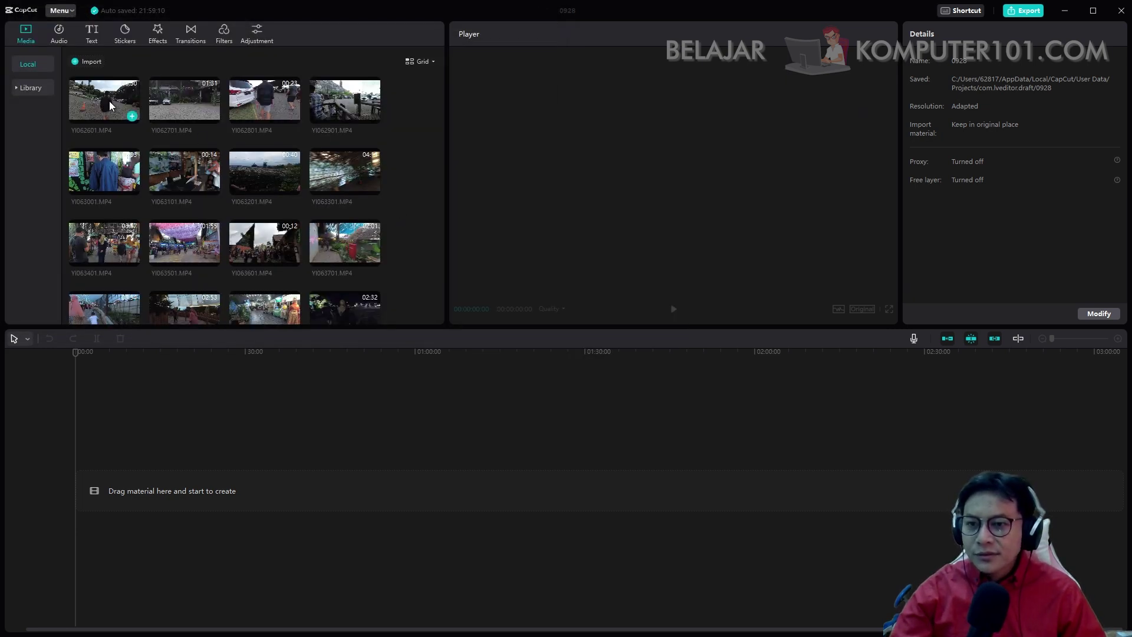
- Add the clip YI062601.MP4 to the start of the timeline and briefly preview it
{"action": "left_click_drag", "start_coordinate": [107, 107], "coordinate": [577, 384]}
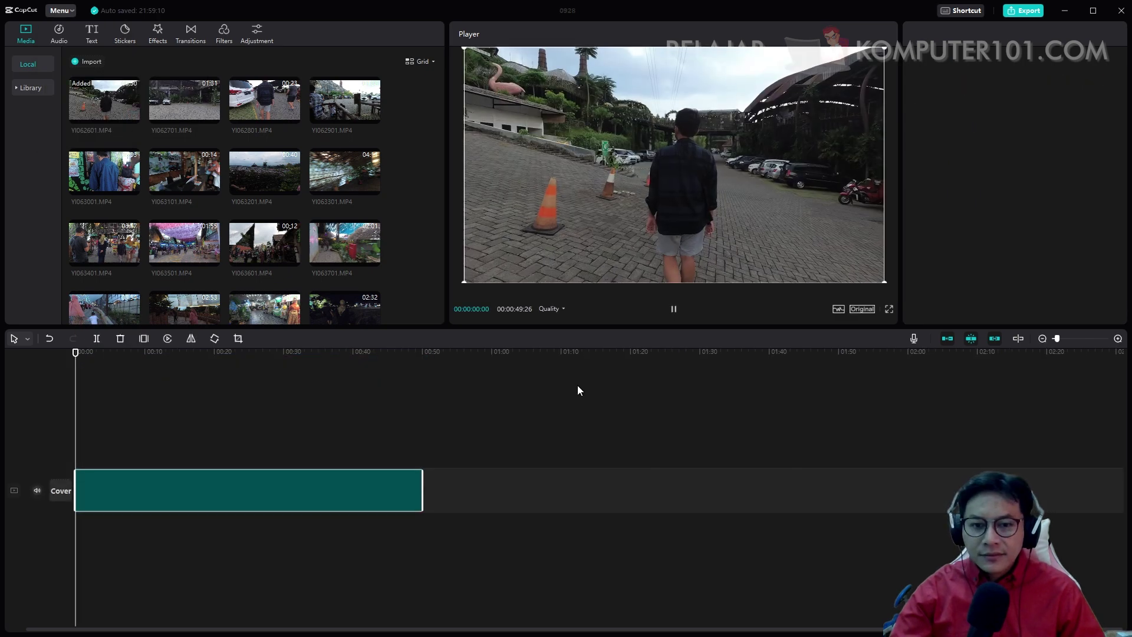
{"action": "key", "text": "space"}
{"action": "key", "text": "space"}
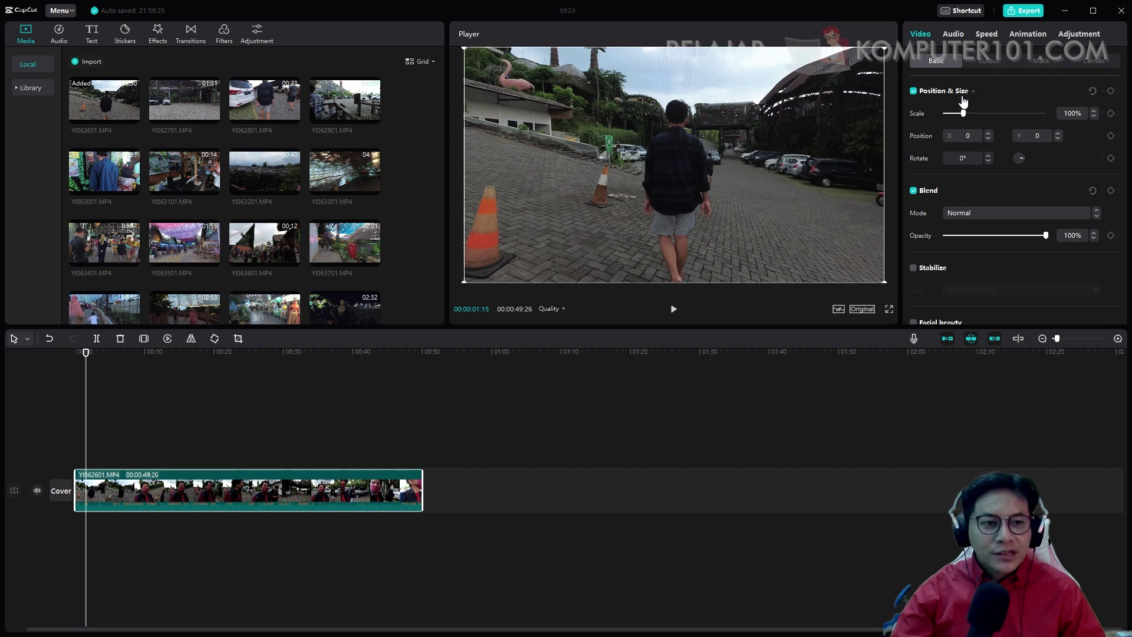
- Apply the Jump Cut speed curve to the timeline clip and move the curve point before the peak earlier and above 1x
{"action": "mouse_move", "coordinate": [965, 114]}
{"action": "left_mouse_down"}
{"action": "mouse_move", "coordinate": [978, 115]}
{"action": "mouse_move", "coordinate": [964, 116]}
{"action": "left_mouse_up"}
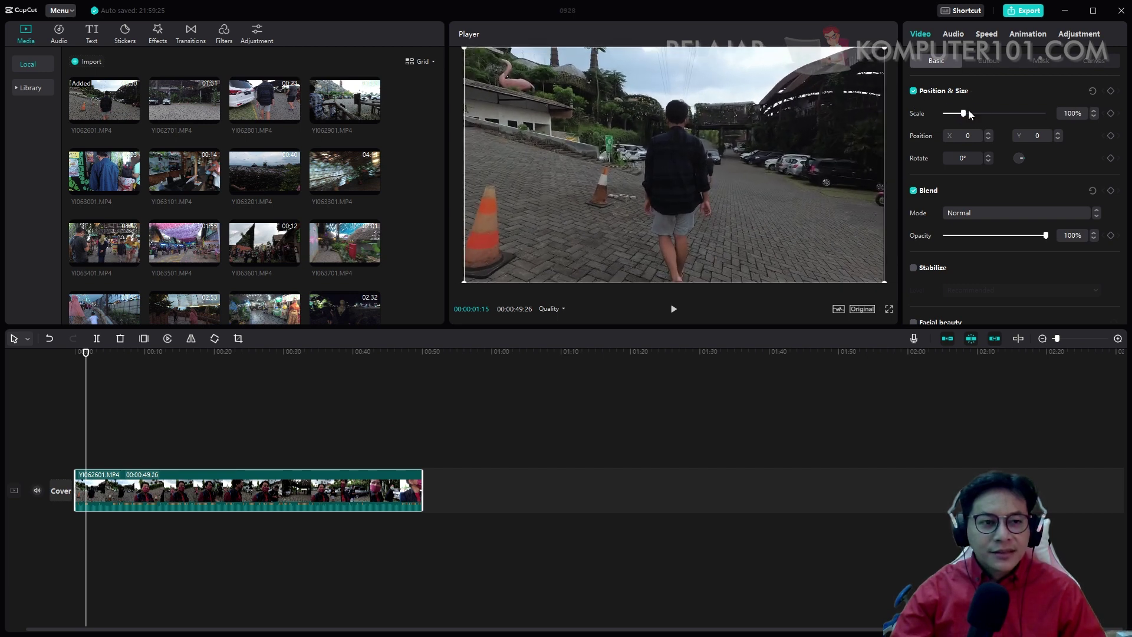
{"action": "left_click", "coordinate": [983, 34]}
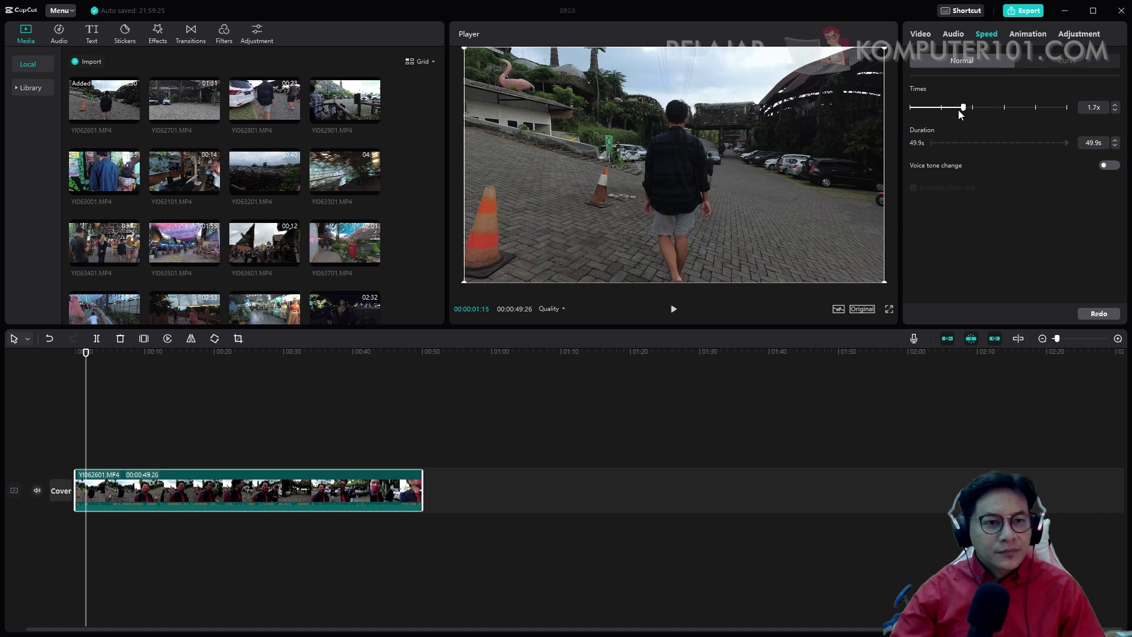
{"action": "left_click", "coordinate": [1042, 61]}
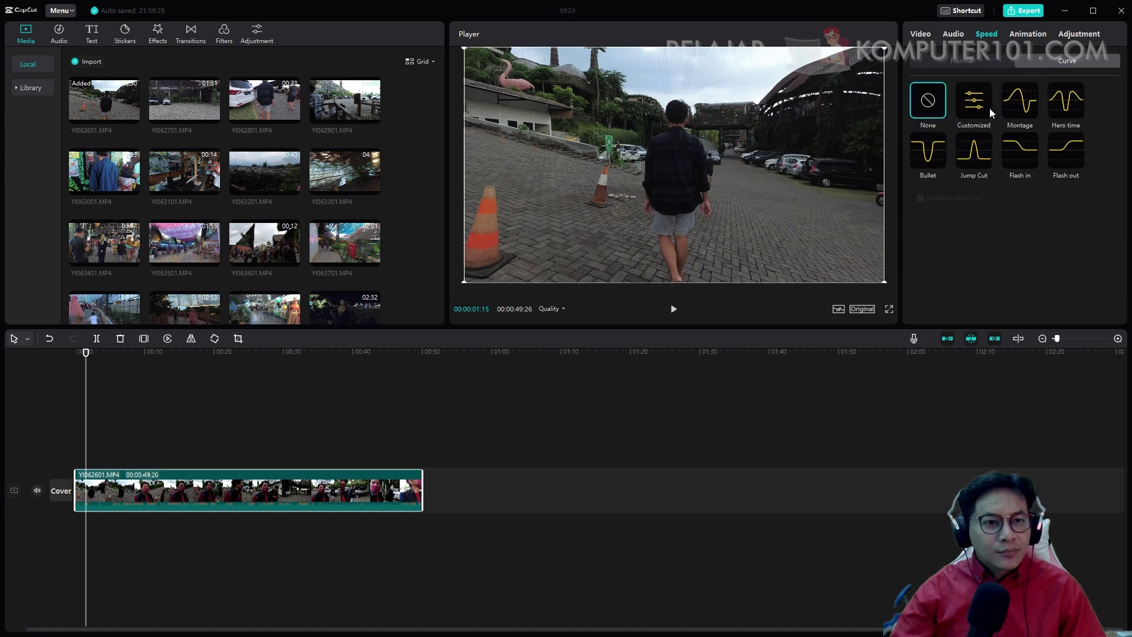
{"action": "left_click", "coordinate": [979, 156]}
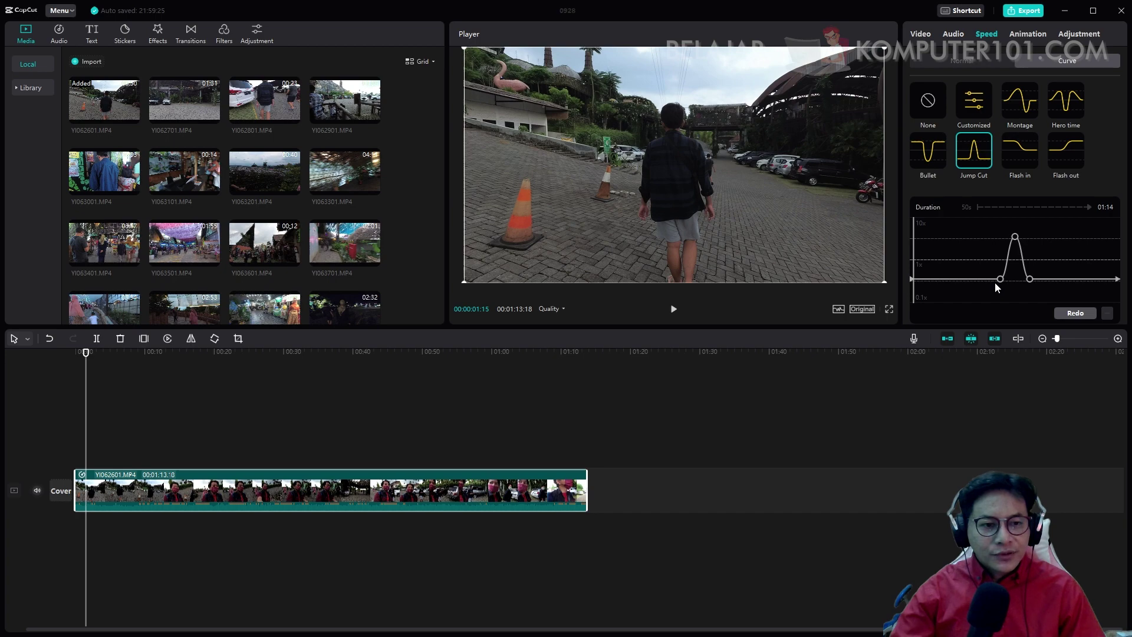
{"action": "left_click_drag", "start_coordinate": [996, 282], "coordinate": [953, 253]}
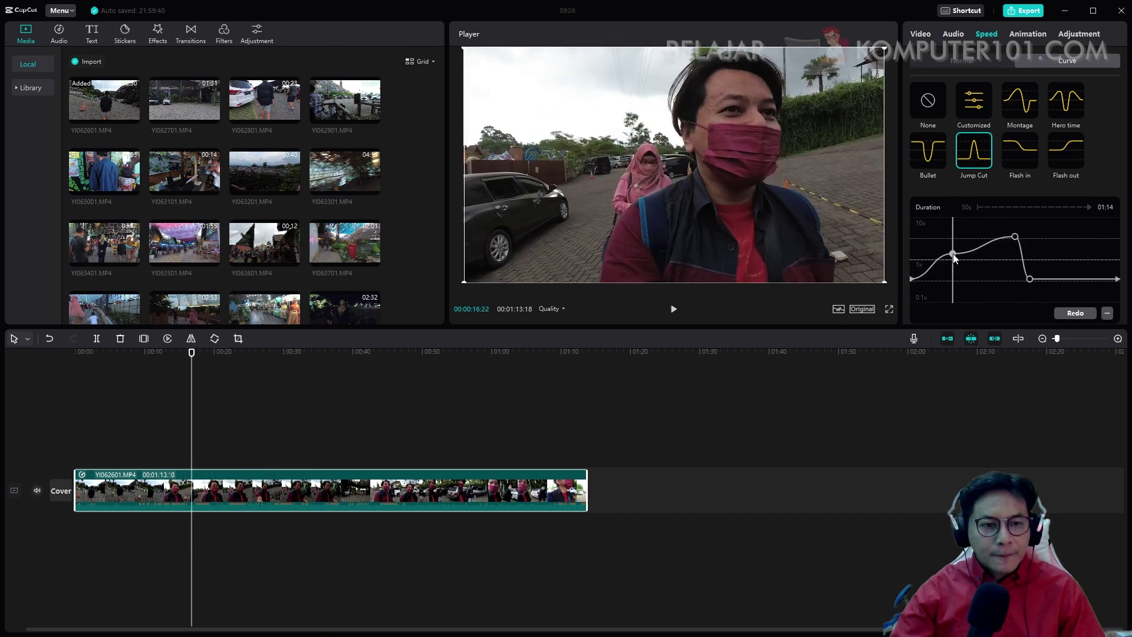
- Move the speed curve point after the peak later and up to 1x, and raise the curve's start and end points to about 1x
{"action": "left_click_drag", "start_coordinate": [1029, 278], "coordinate": [1072, 260]}
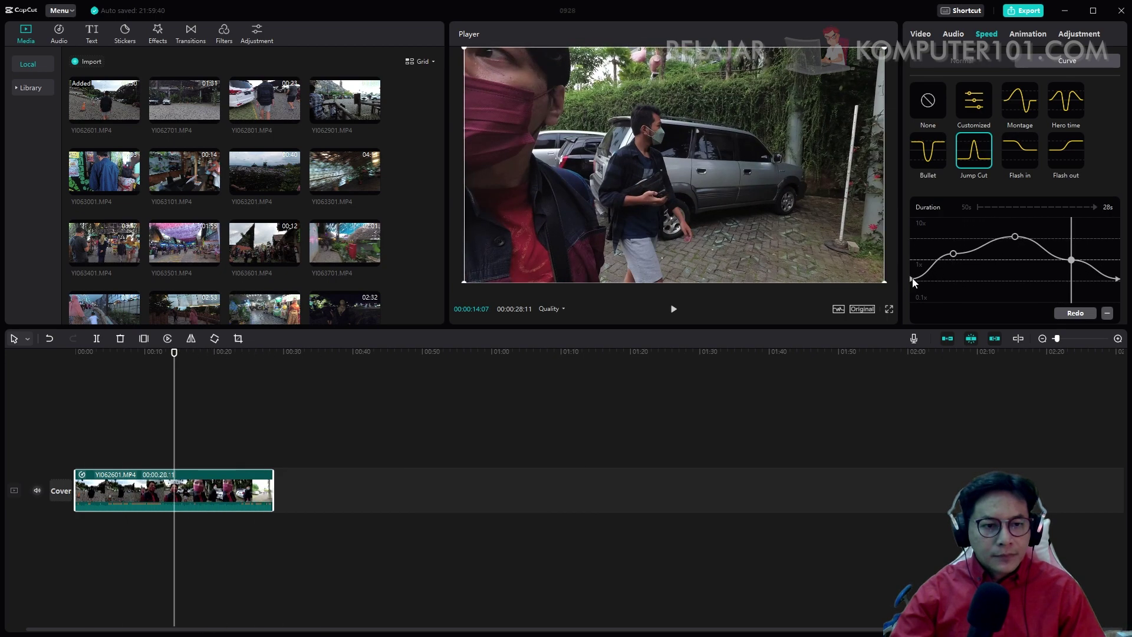
{"action": "left_click_drag", "start_coordinate": [907, 282], "coordinate": [912, 258]}
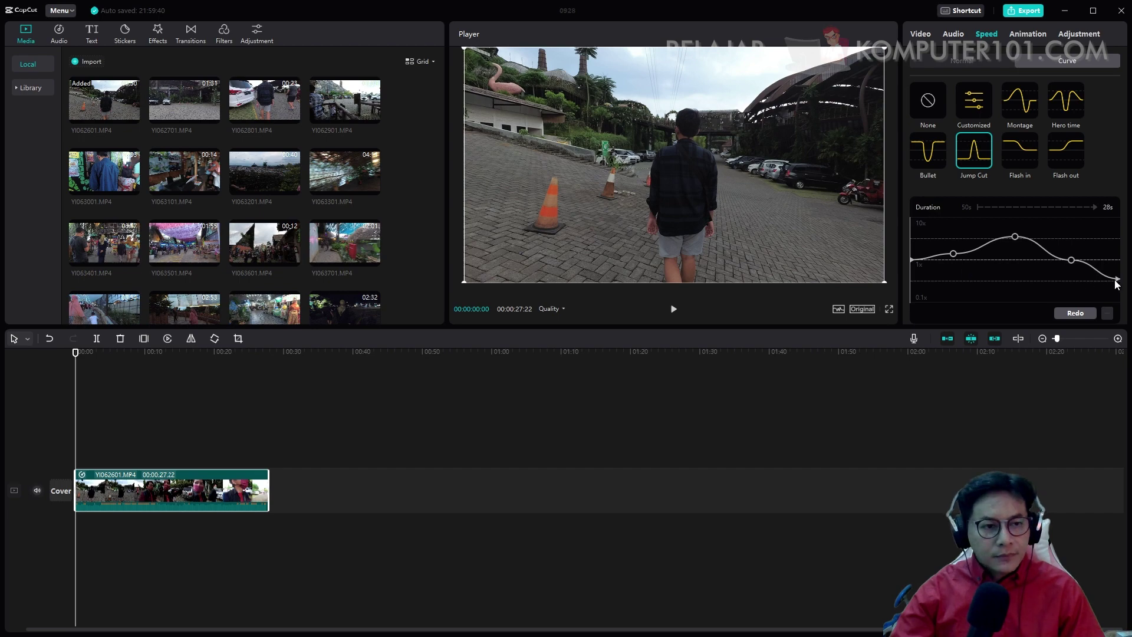
{"action": "left_click_drag", "start_coordinate": [1116, 283], "coordinate": [1121, 257]}
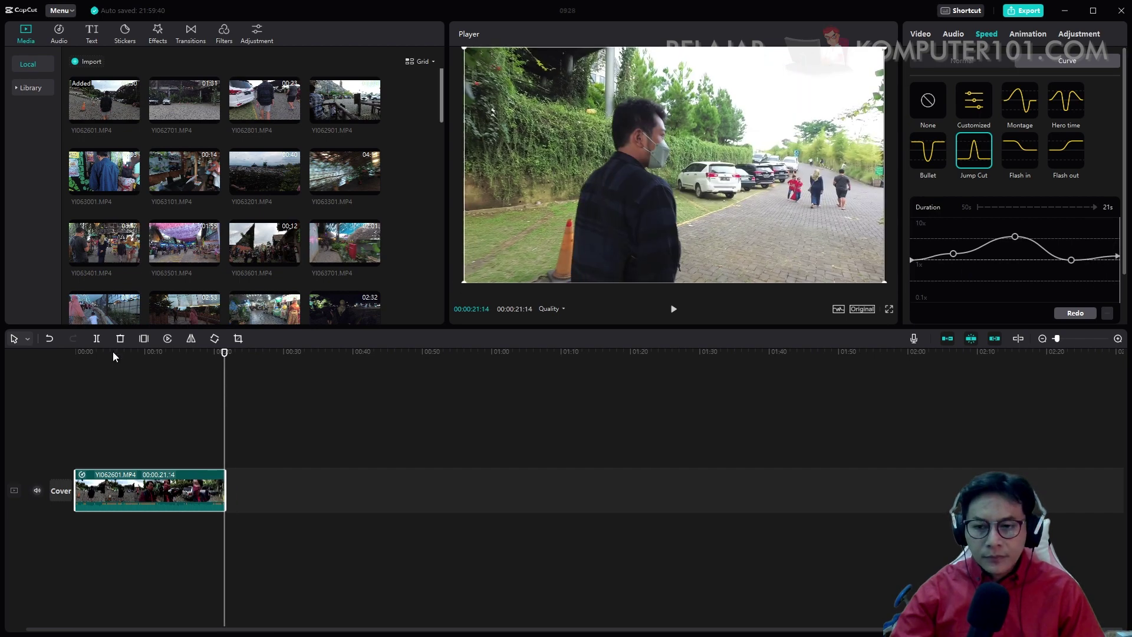
- Lower the video clip's volume to -42.2 dB and play it back from the start of the timeline
{"action": "left_click", "coordinate": [49, 364]}
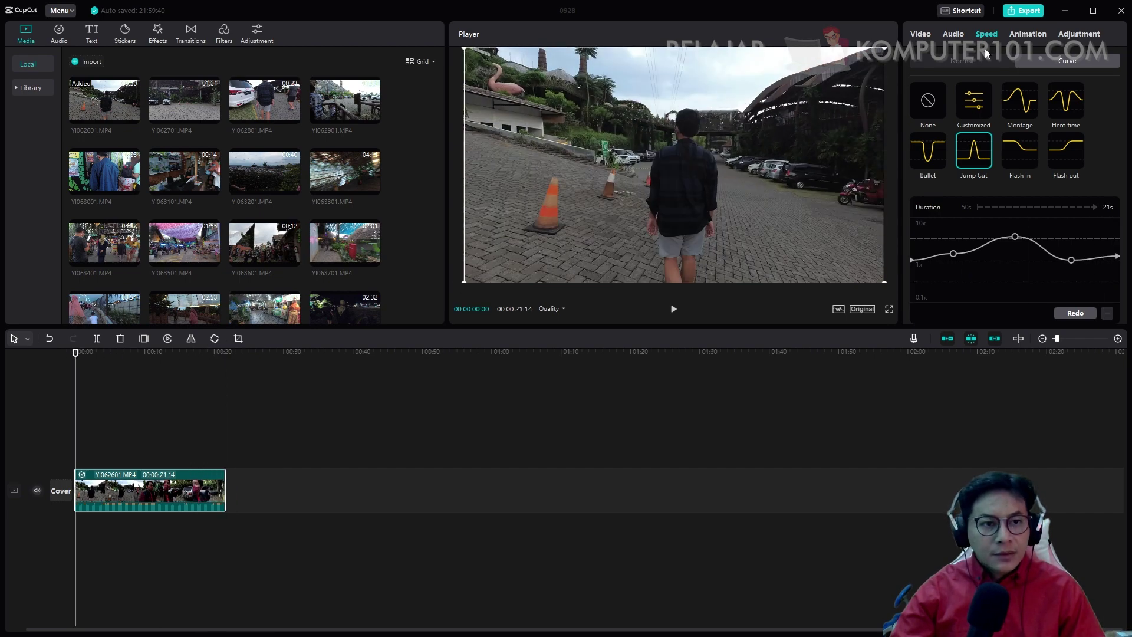
{"action": "left_click", "coordinate": [954, 34]}
{"action": "left_click", "coordinate": [992, 85]}
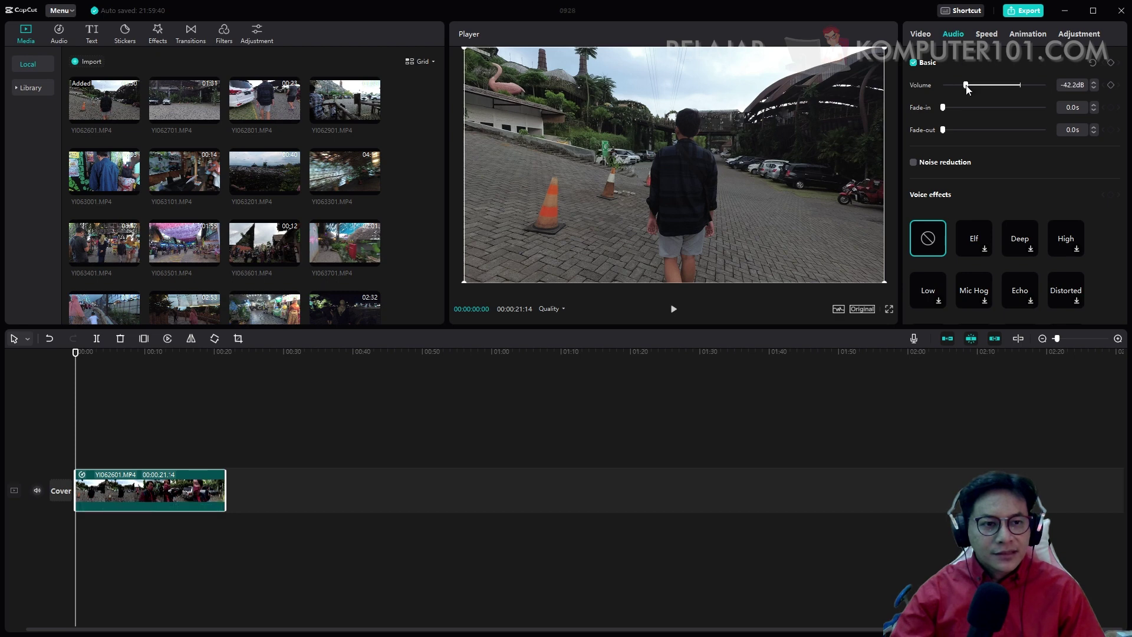
{"action": "key", "text": "space"}
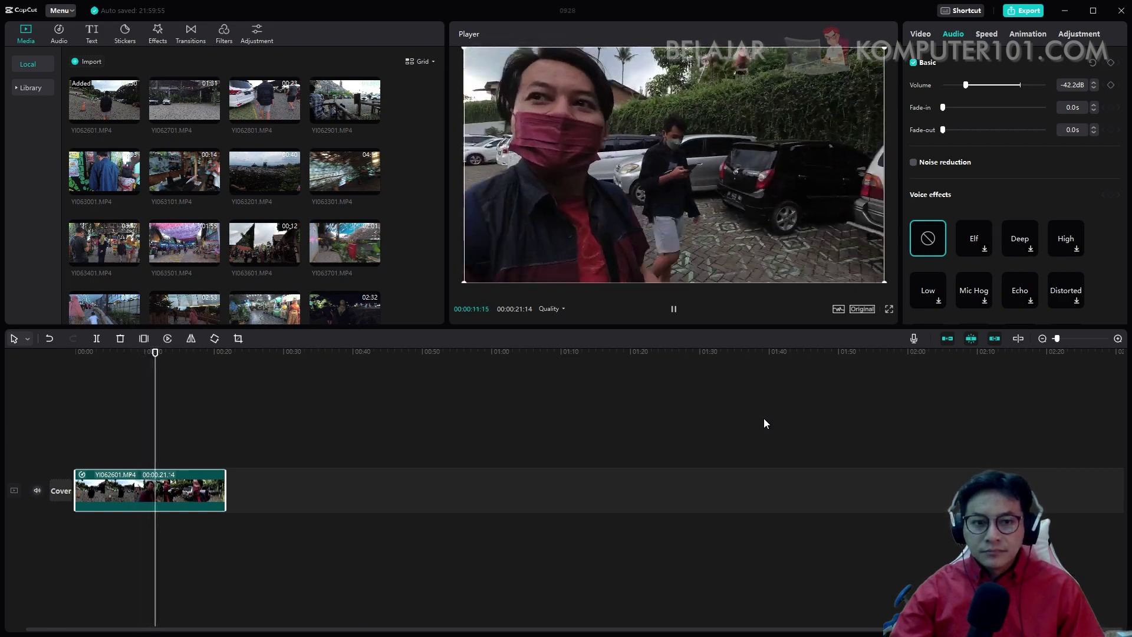
{"action": "key", "text": "space"}
- Apply the Shake Down entrance animation to the video clip and preview it from the start
{"action": "left_click", "coordinate": [1028, 33]}
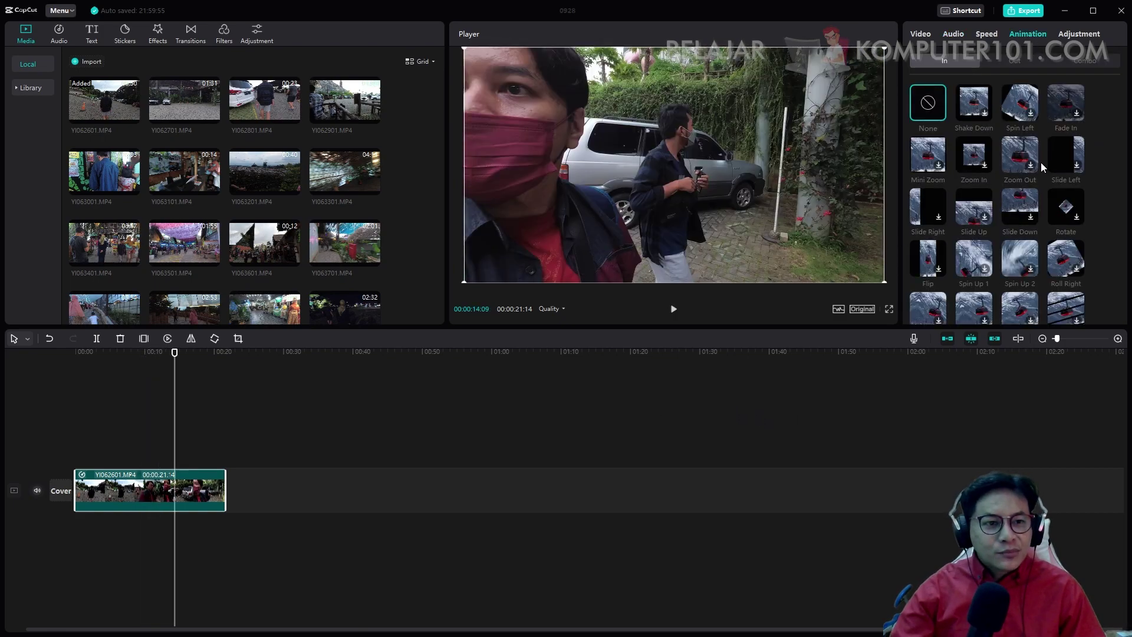
{"action": "left_click", "coordinate": [975, 101]}
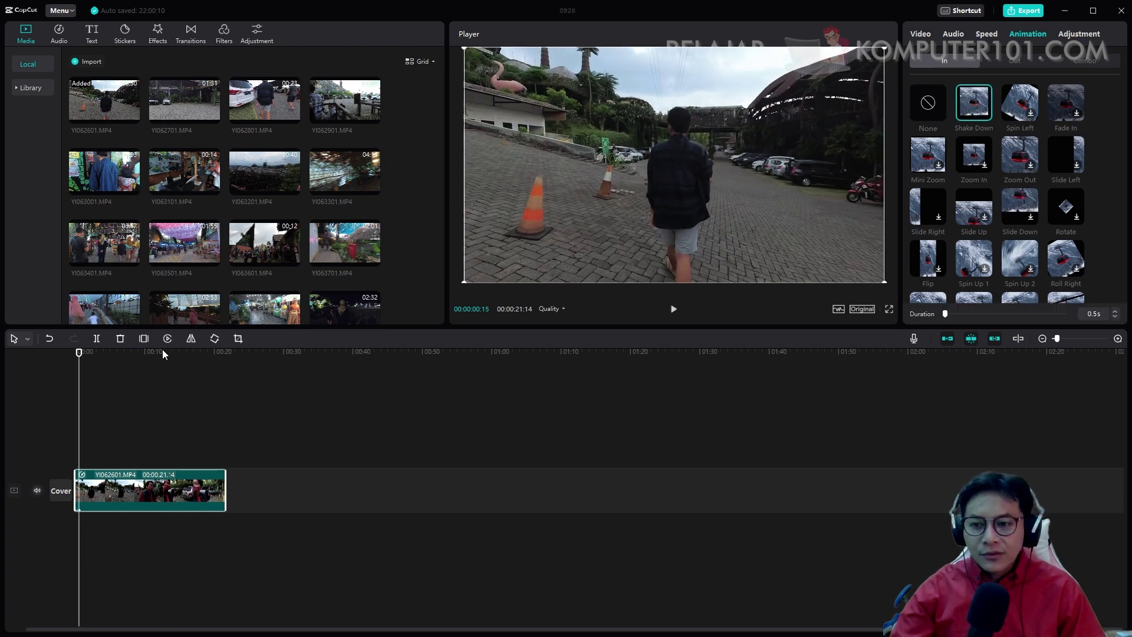
{"action": "left_click", "coordinate": [69, 354]}
{"action": "key", "text": "space"}
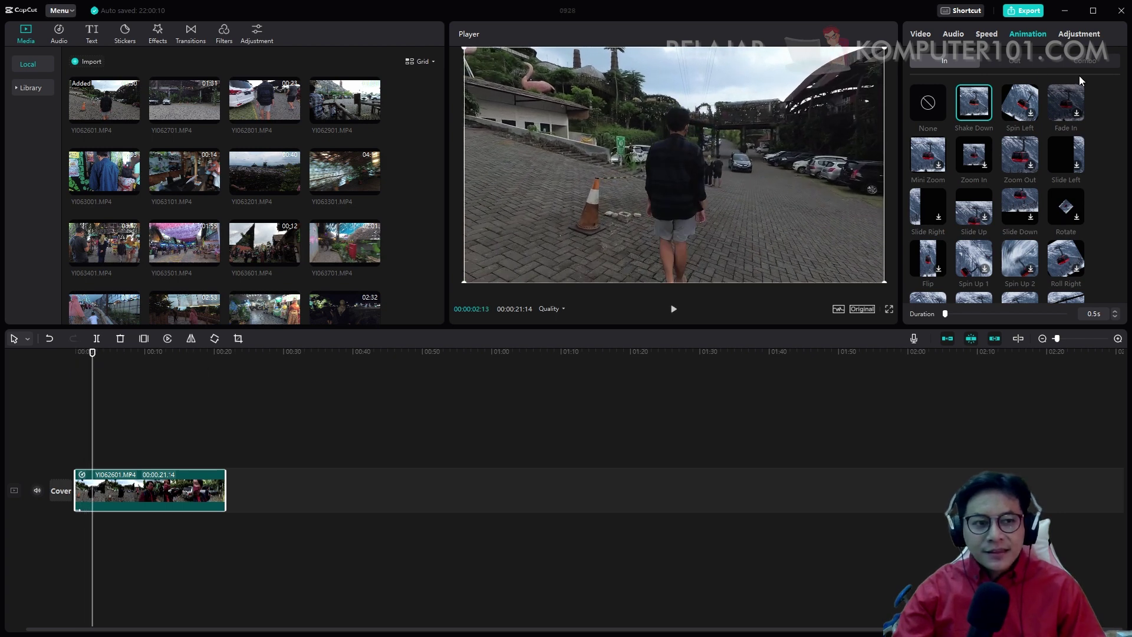
- Apply the Rotate Out 2 exit animation to the video clip and replay the clip's ending
{"action": "left_click", "coordinate": [1015, 62]}
{"action": "left_click", "coordinate": [1020, 104]}
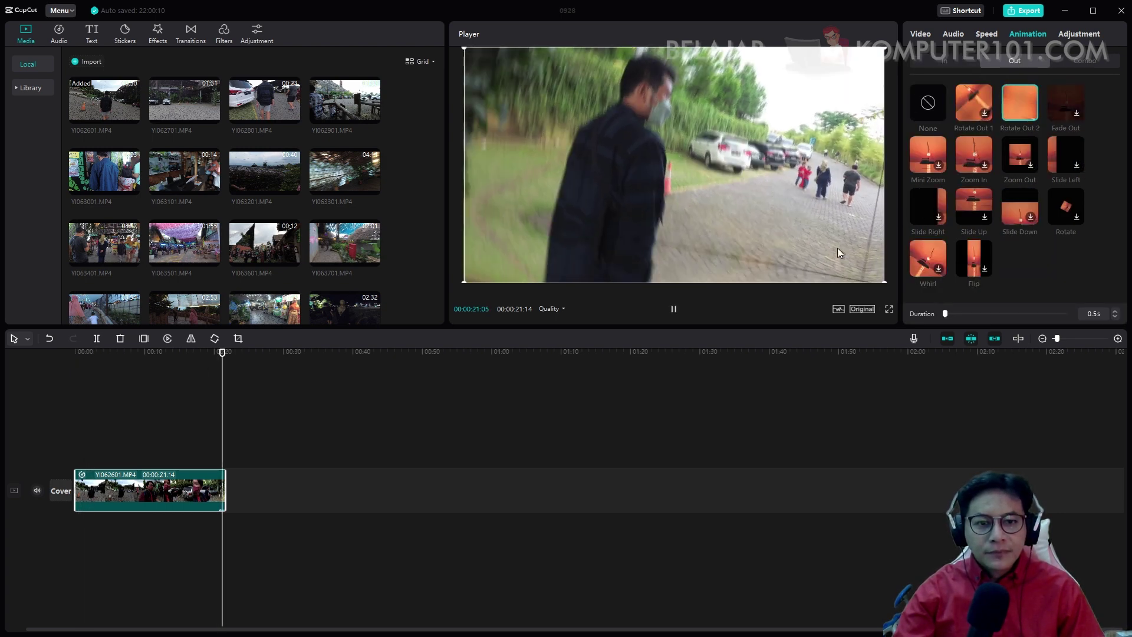
{"action": "left_click_drag", "start_coordinate": [224, 352], "coordinate": [210, 352]}
{"action": "key", "text": "space"}
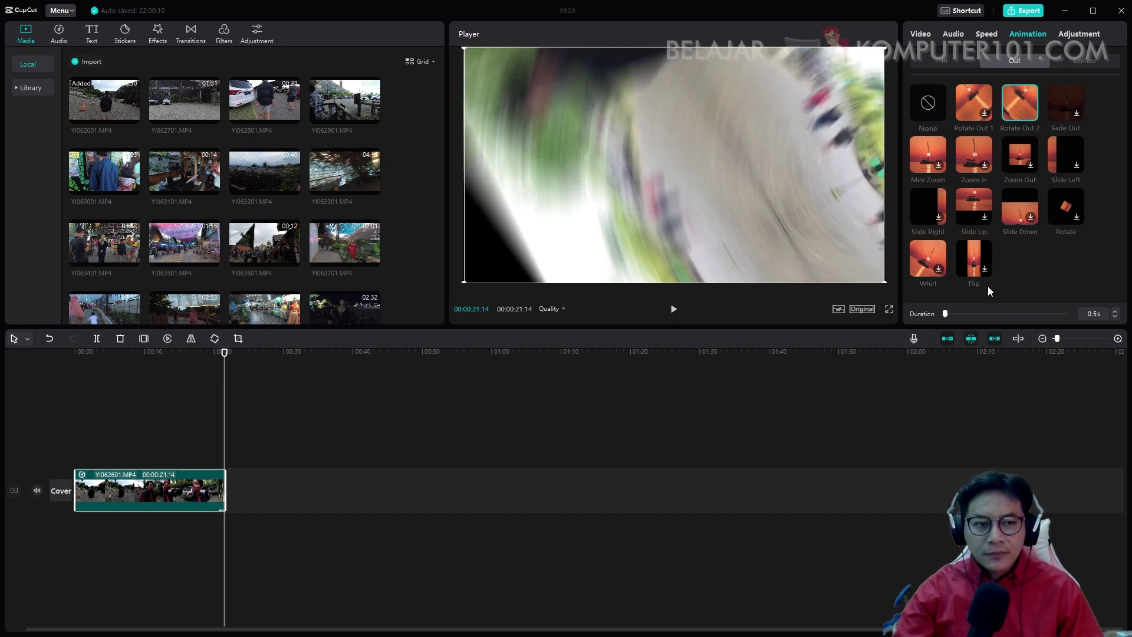
- Apply the combo animation labelled "Disto...retch" to the video clip and preview several parts of it
{"action": "left_click", "coordinate": [1084, 60]}
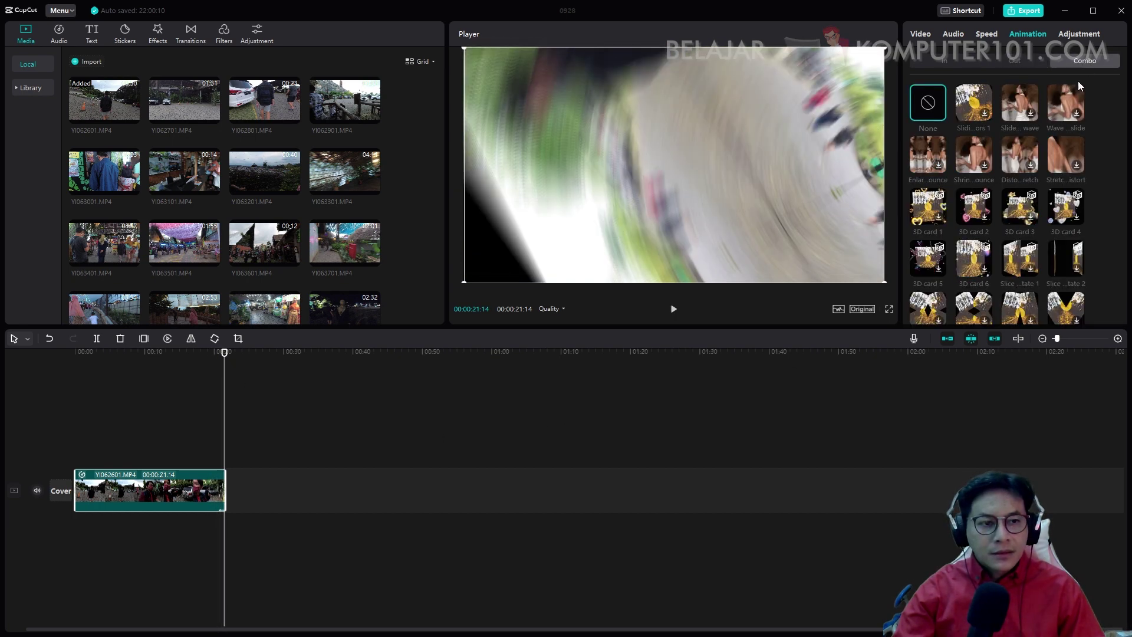
{"action": "left_click", "coordinate": [1022, 167]}
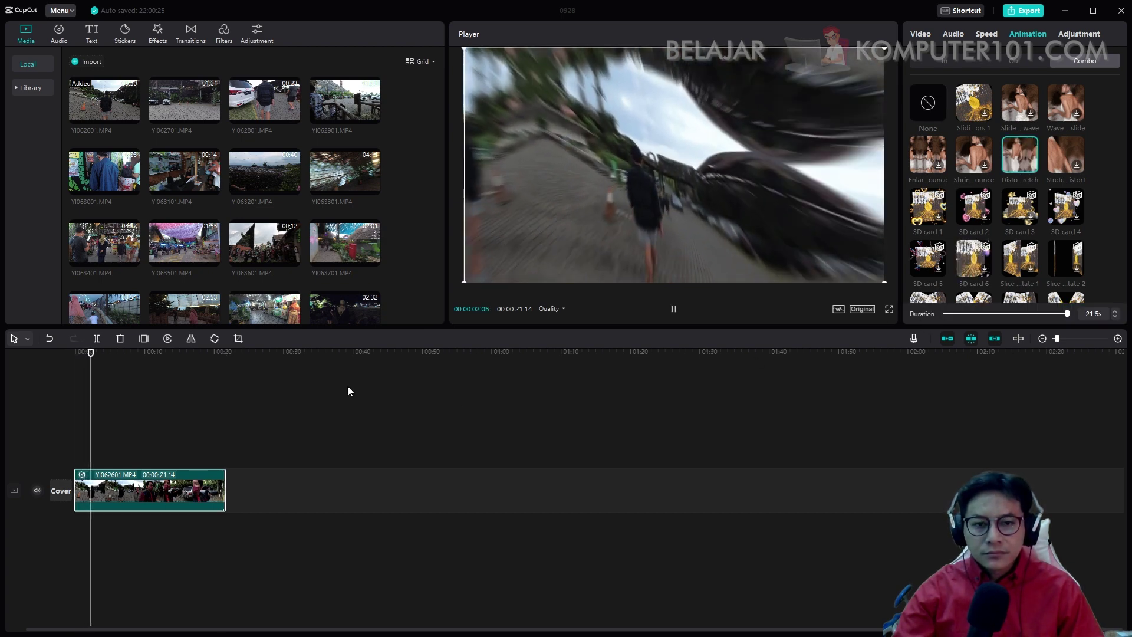
{"action": "left_click", "coordinate": [154, 367]}
{"action": "left_click", "coordinate": [224, 374]}
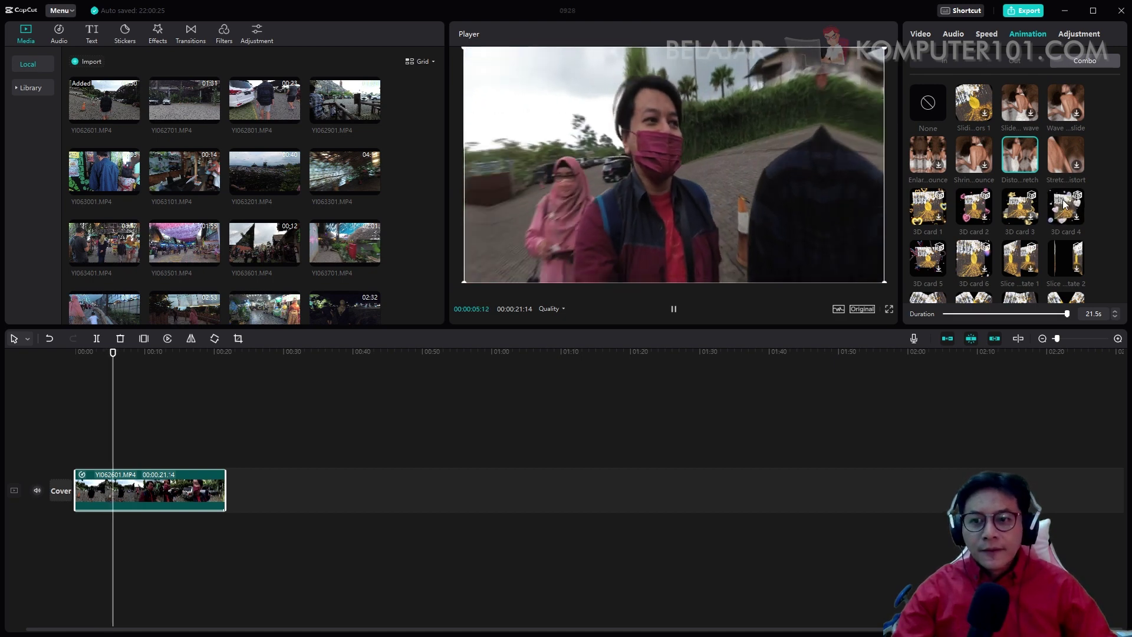
- Listen to the Beat music tracks Confused, Old Fashioned and Walking in a Dream in the audio library
{"action": "left_click", "coordinate": [56, 34]}
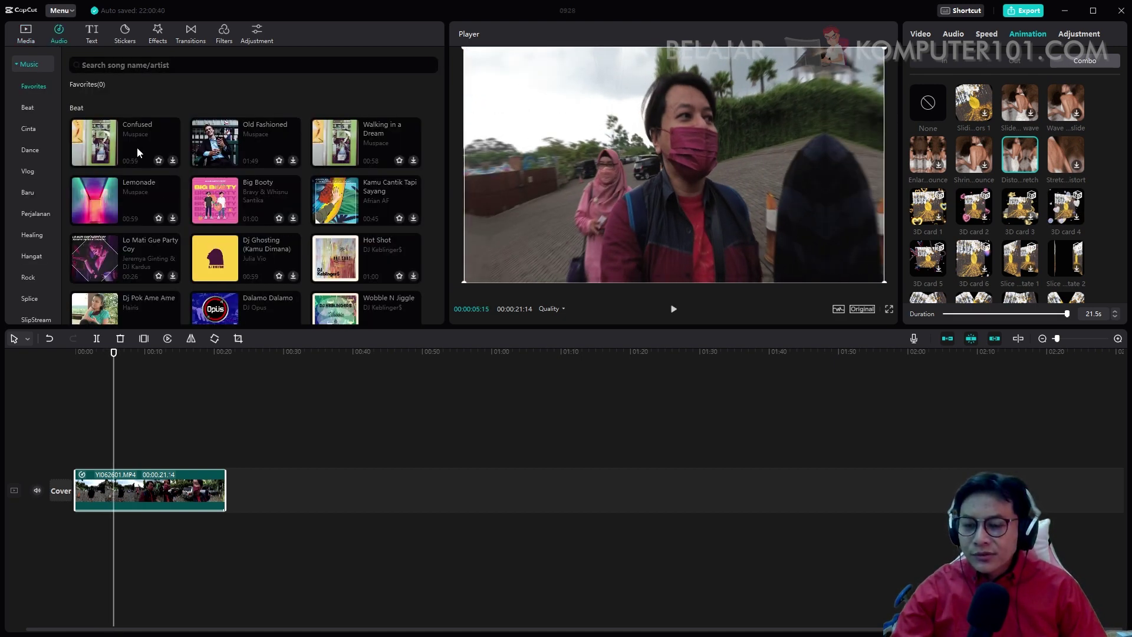
{"action": "left_click", "coordinate": [122, 143]}
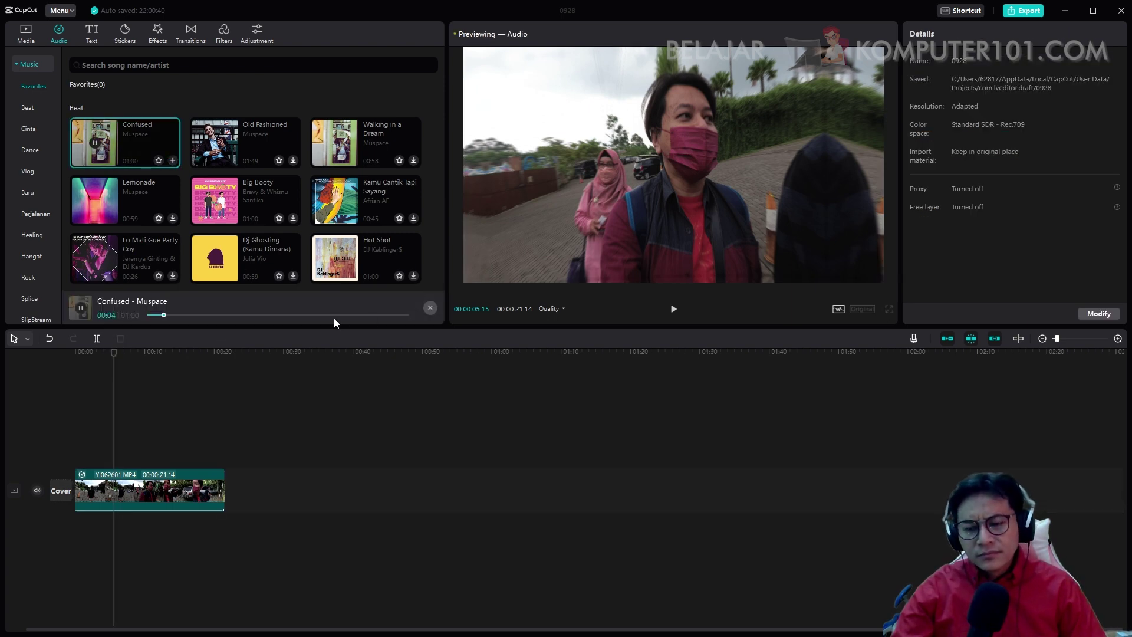
{"action": "left_click", "coordinate": [228, 150]}
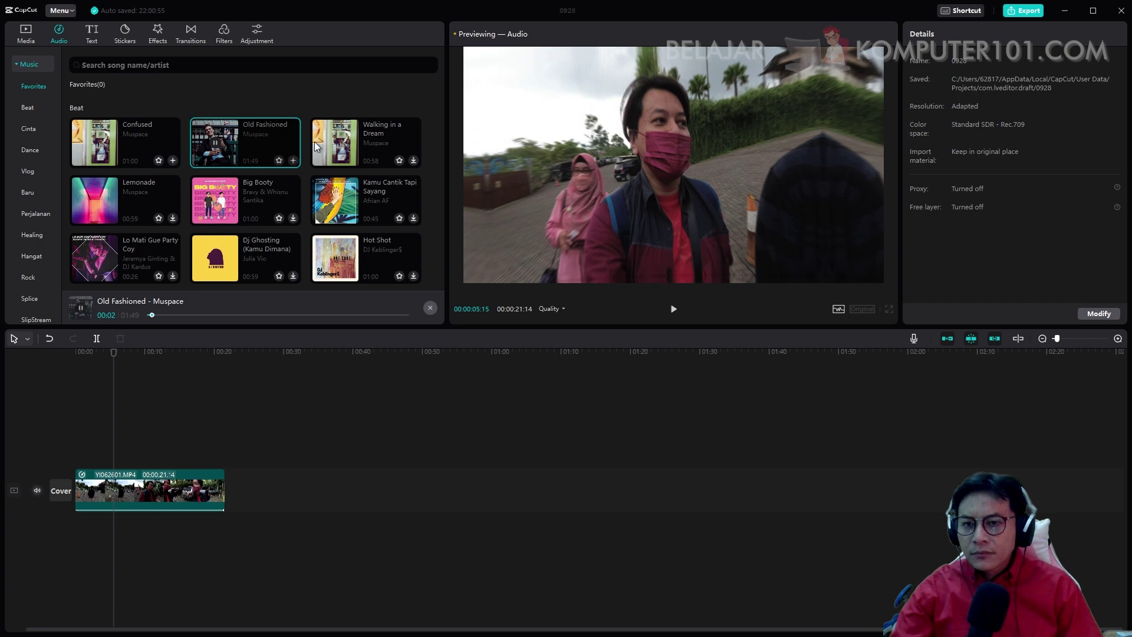
{"action": "left_click", "coordinate": [349, 146]}
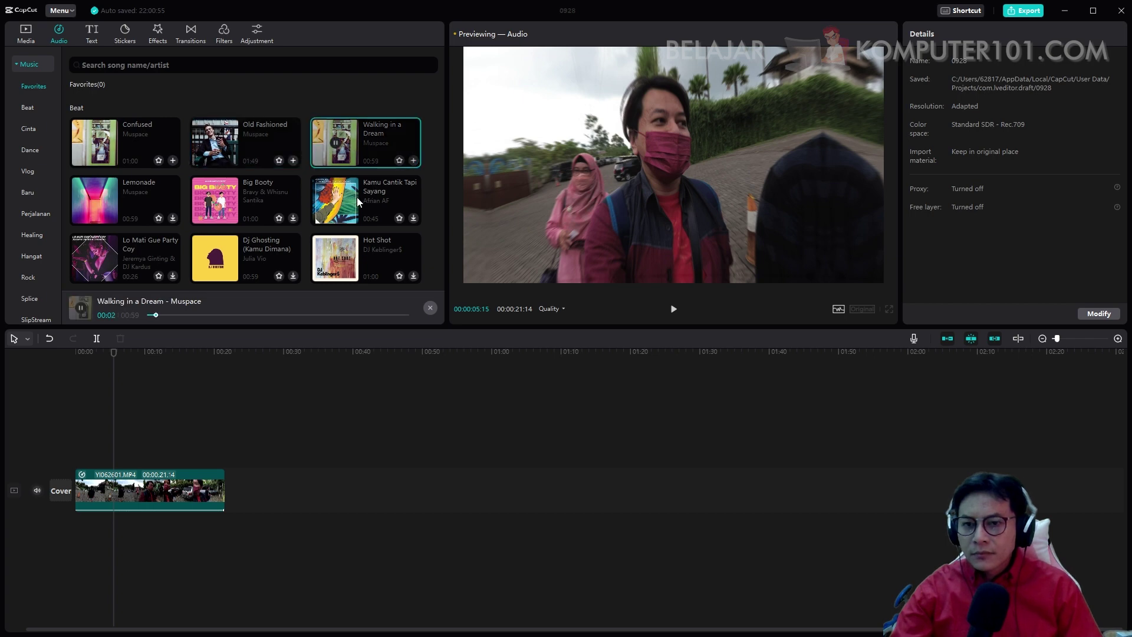
- Add the track Love Story from the Cinta music category below the video clip, starting at the beginning, and return the playhead to 0
{"action": "left_click", "coordinate": [48, 127]}
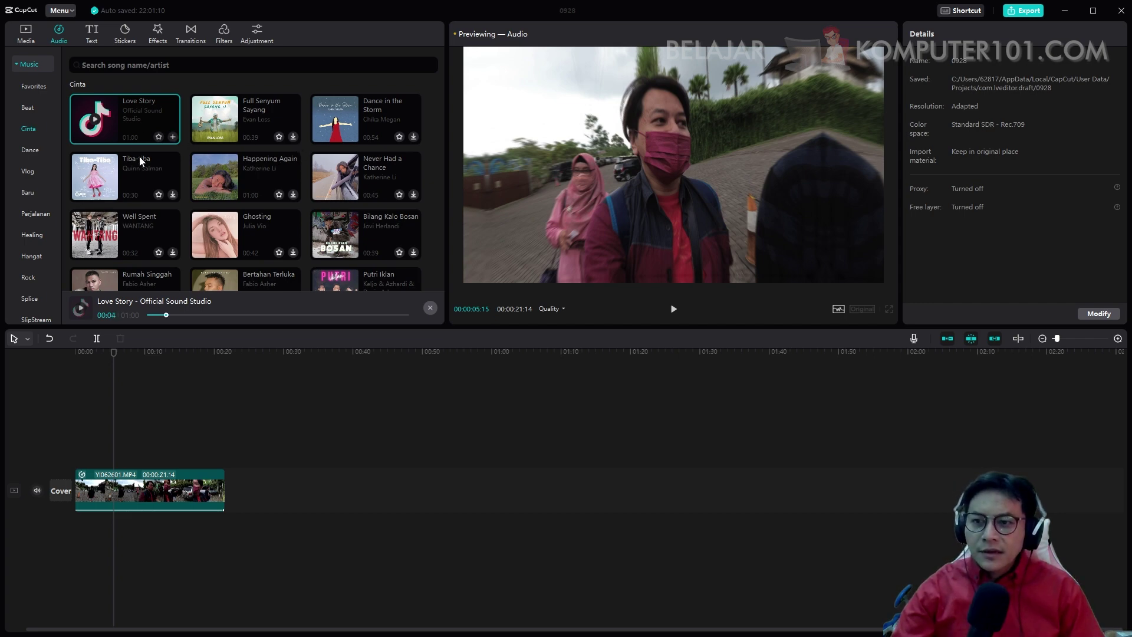
{"action": "left_click_drag", "start_coordinate": [102, 130], "coordinate": [88, 538]}
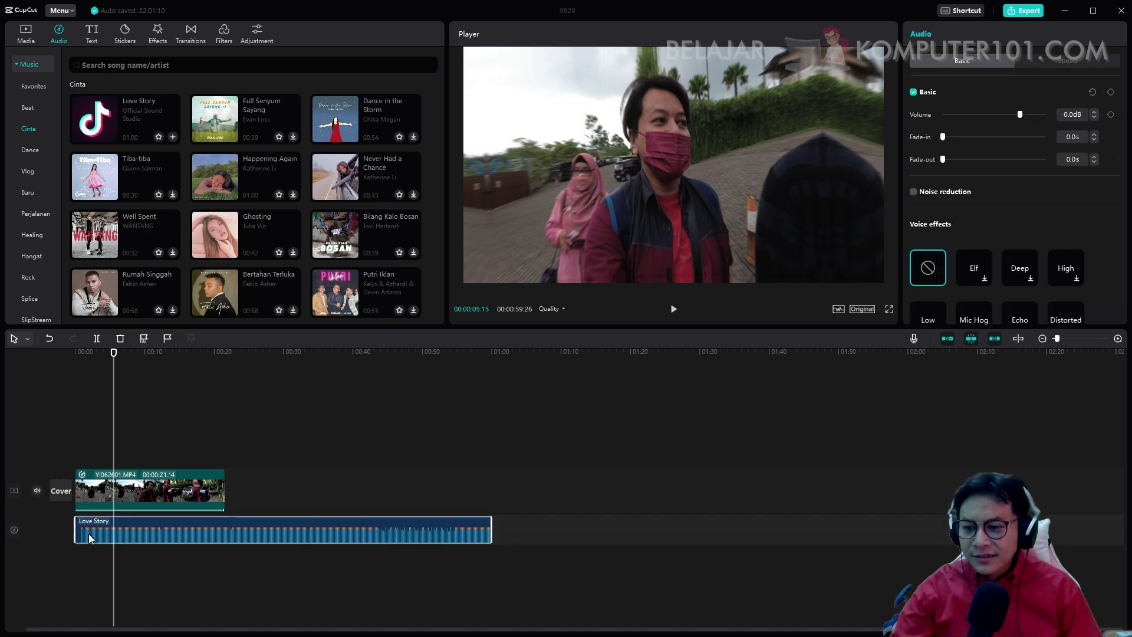
{"action": "left_click_drag", "start_coordinate": [115, 354], "coordinate": [67, 363]}
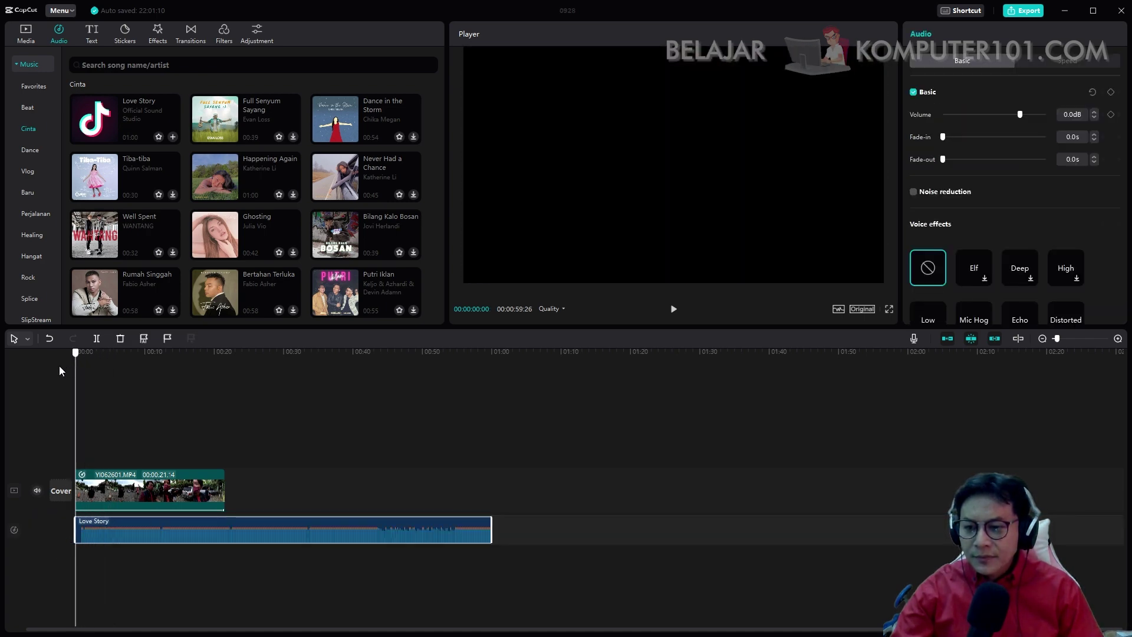
- Create the project cover from a frame of the video using the "This March daily vlog" template
{"action": "left_click", "coordinate": [64, 494]}
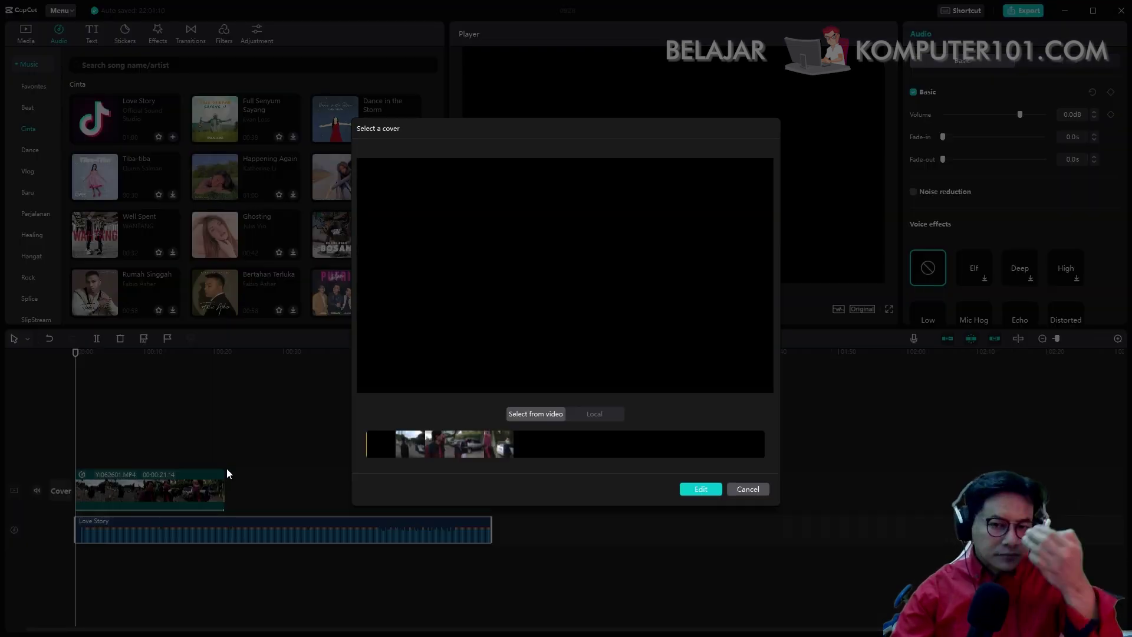
{"action": "left_click", "coordinate": [701, 490]}
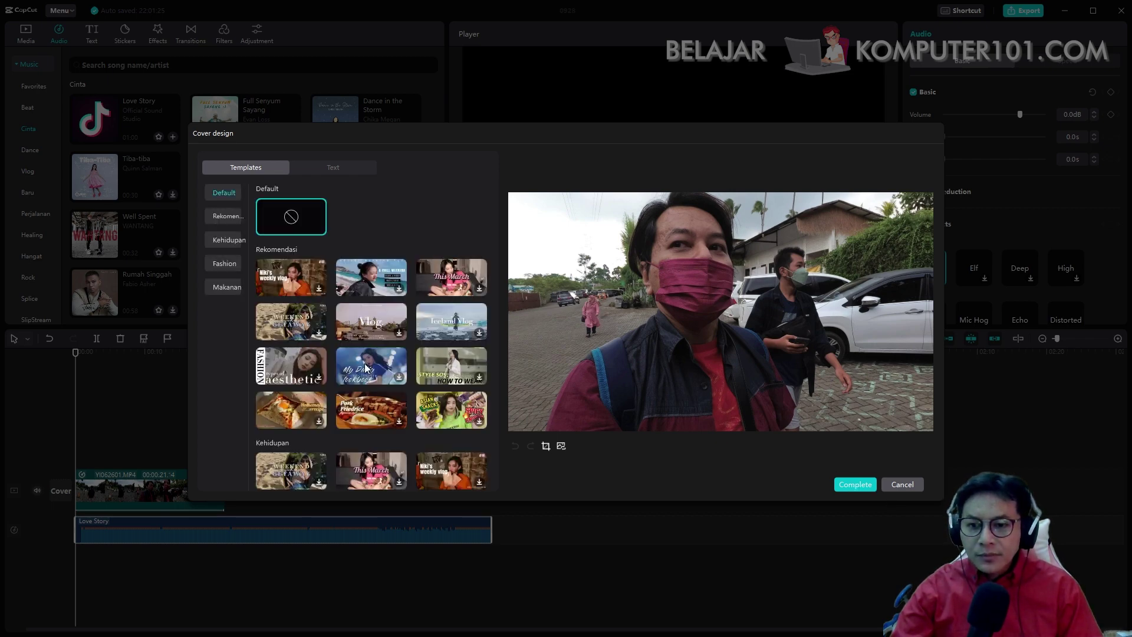
{"action": "left_click", "coordinate": [362, 282]}
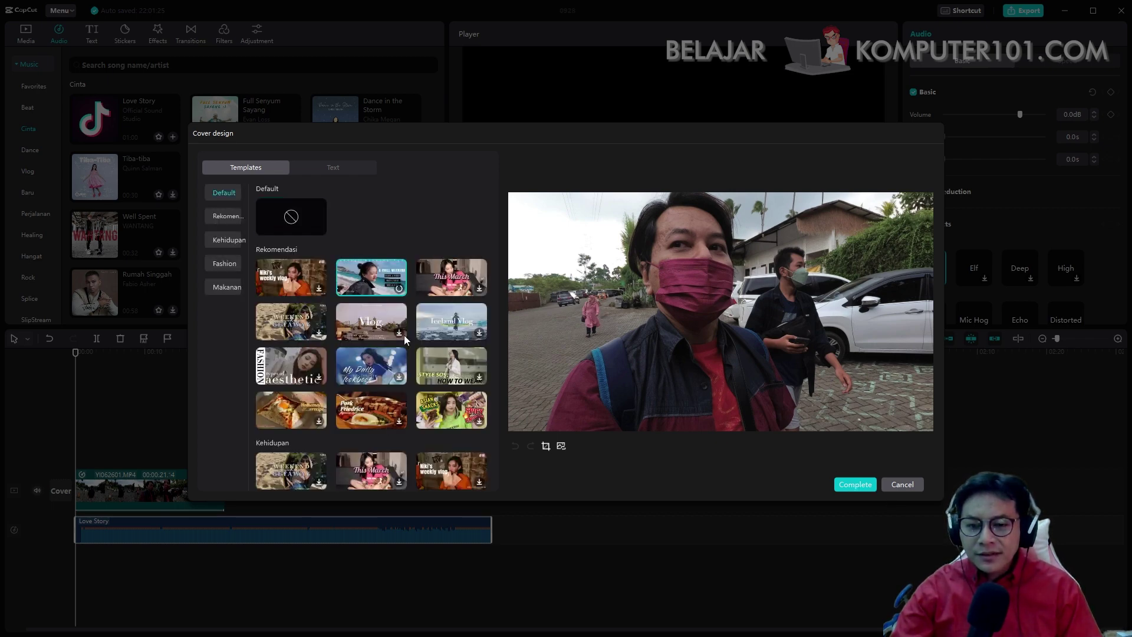
{"action": "left_click", "coordinate": [450, 285]}
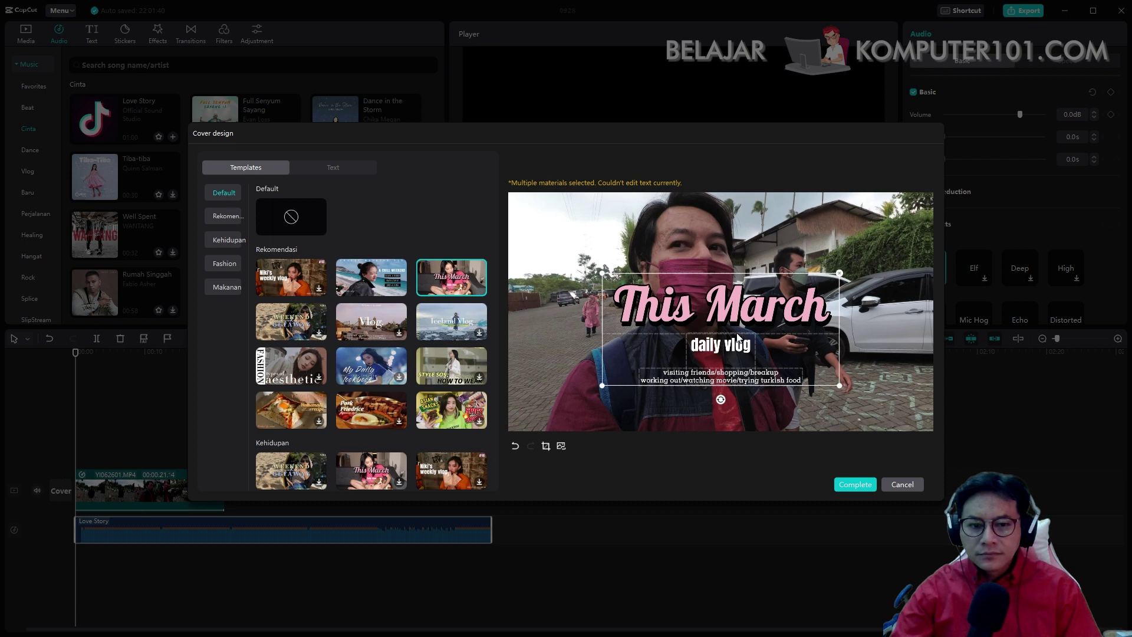
{"action": "left_click", "coordinate": [863, 486]}
- Play back the project, lower the Love Story track's volume to -31.3 dB, and listen to the music from about 30 seconds
{"action": "key", "text": "space"}
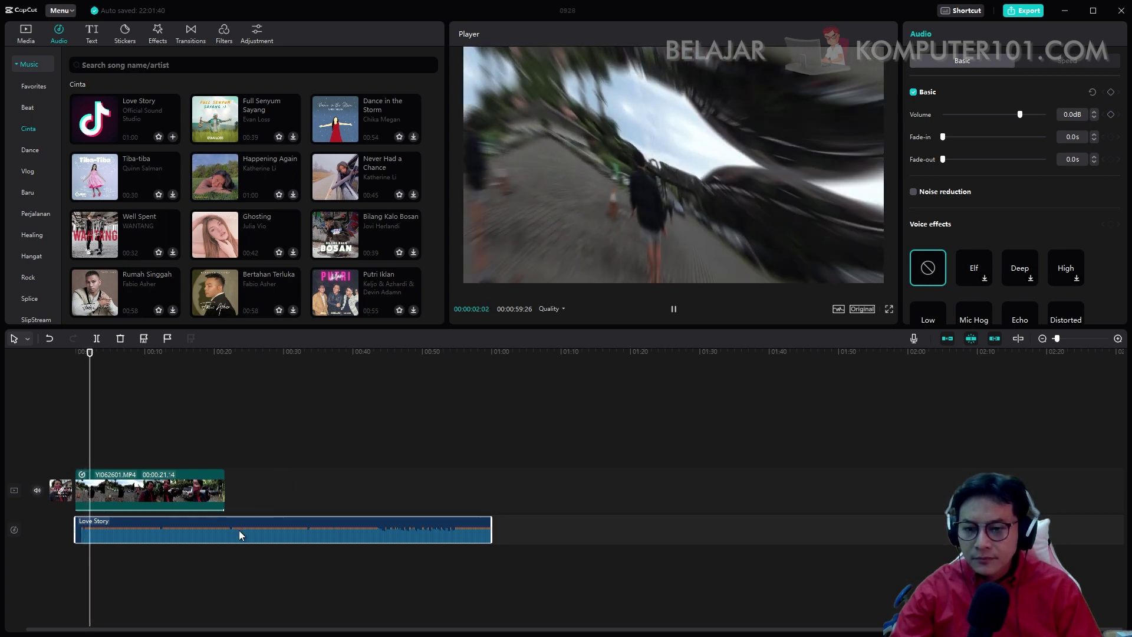
{"action": "key", "text": "space"}
{"action": "left_click", "coordinate": [285, 494]}
{"action": "left_click", "coordinate": [273, 531]}
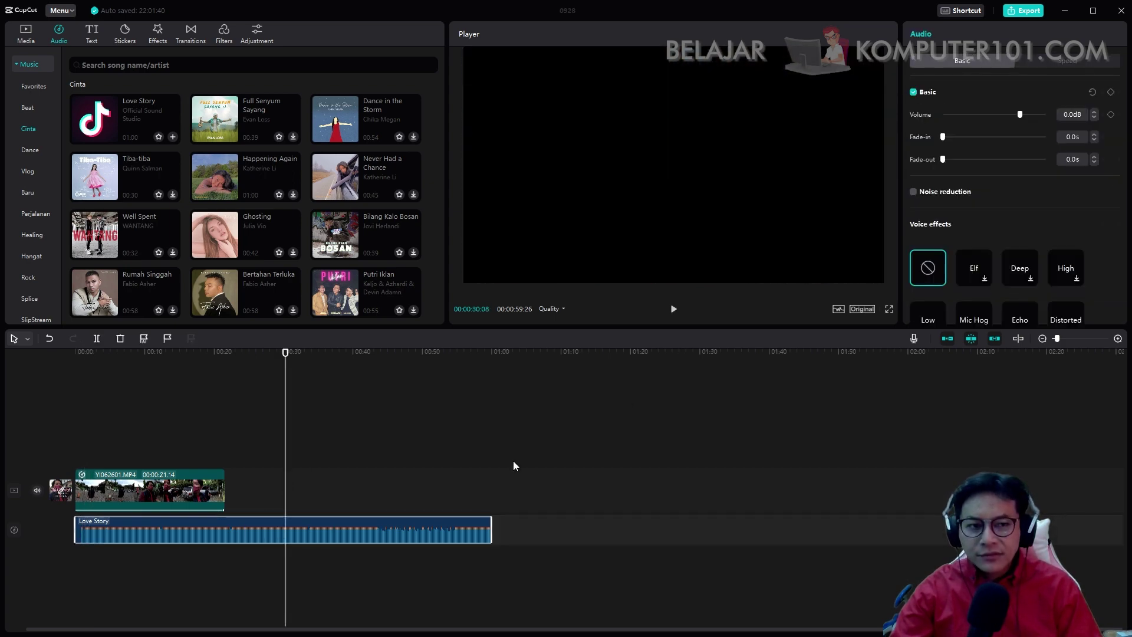
{"action": "left_click_drag", "start_coordinate": [990, 114], "coordinate": [981, 118]}
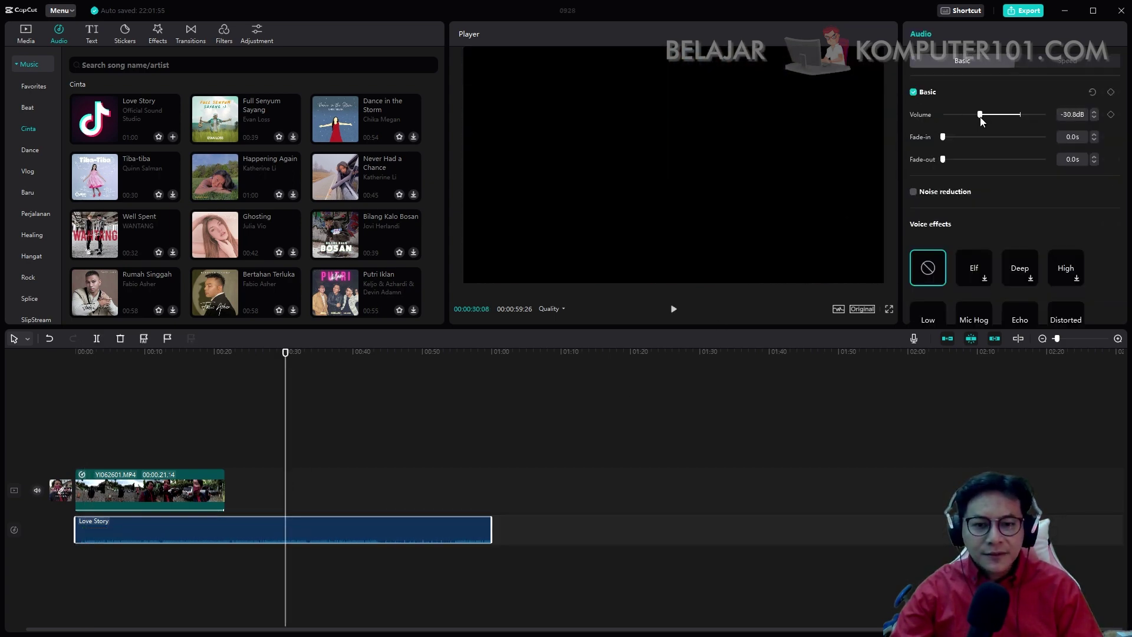
{"action": "key", "text": "space"}
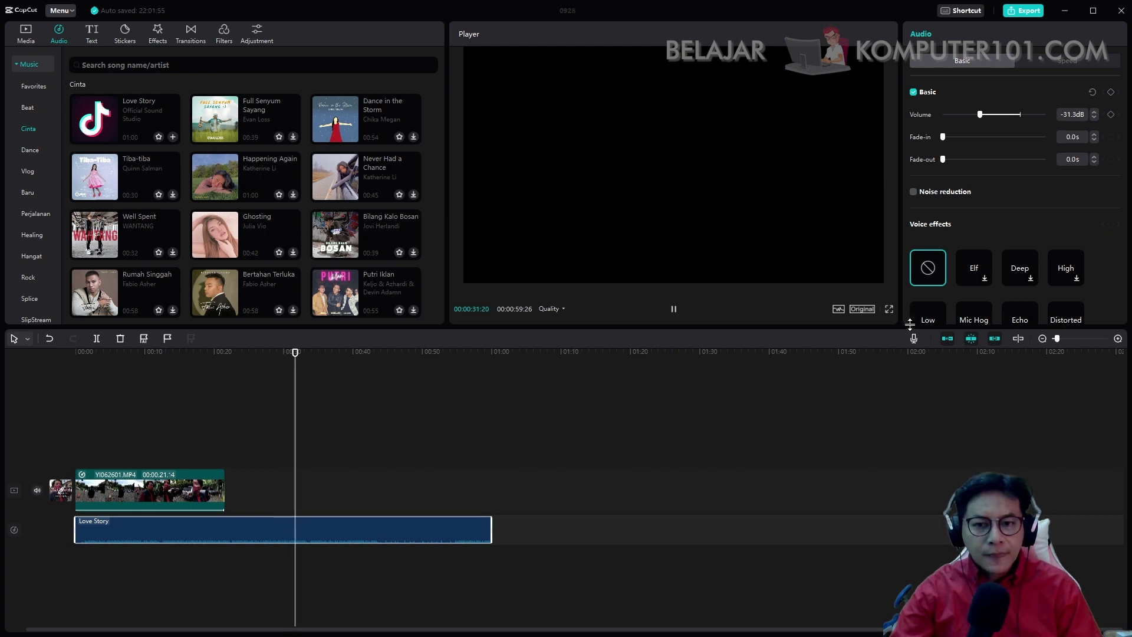
{"action": "key", "text": "space"}
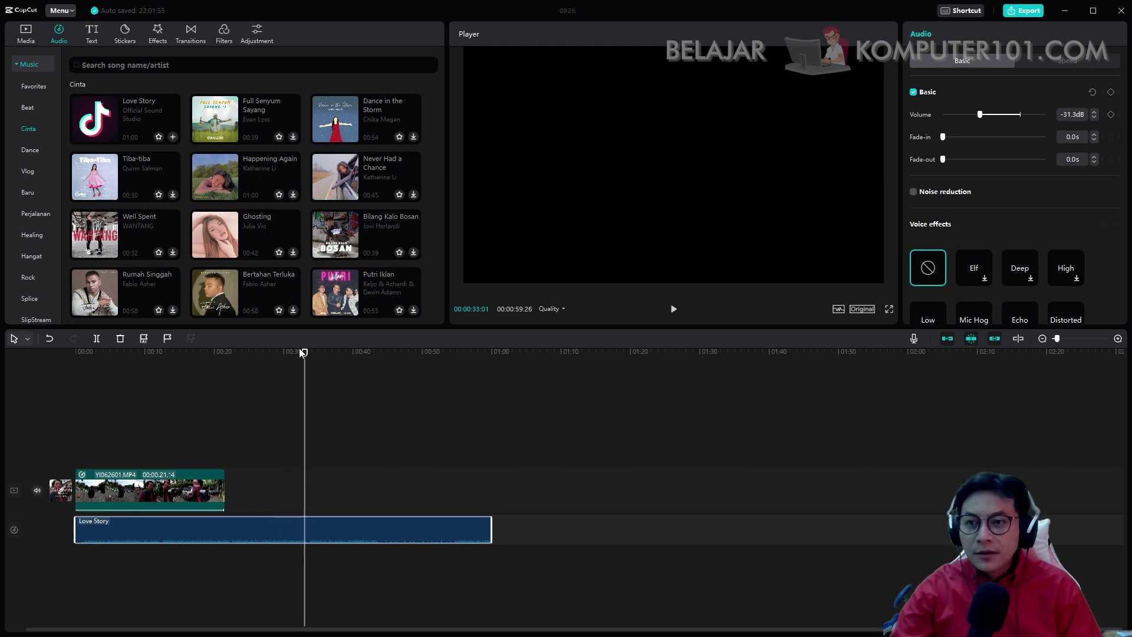
- Preview the turquoise neon text effect from the Luminance category and add it above the video clip, near the timeline's start
{"action": "left_click", "coordinate": [94, 36]}
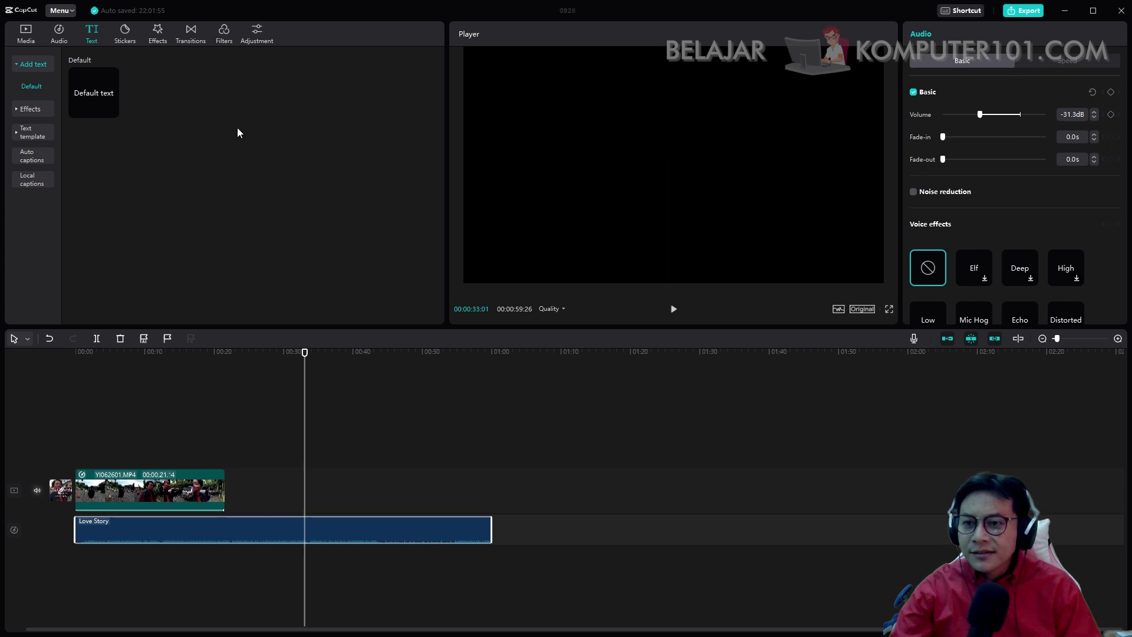
{"action": "left_click", "coordinate": [24, 110]}
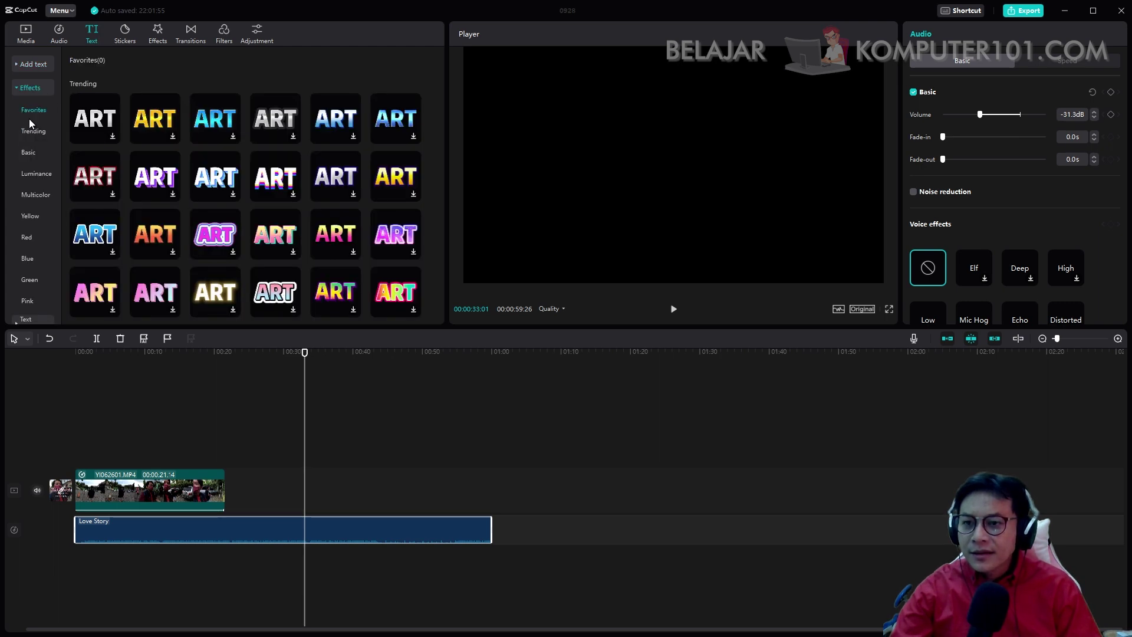
{"action": "left_click", "coordinate": [34, 173]}
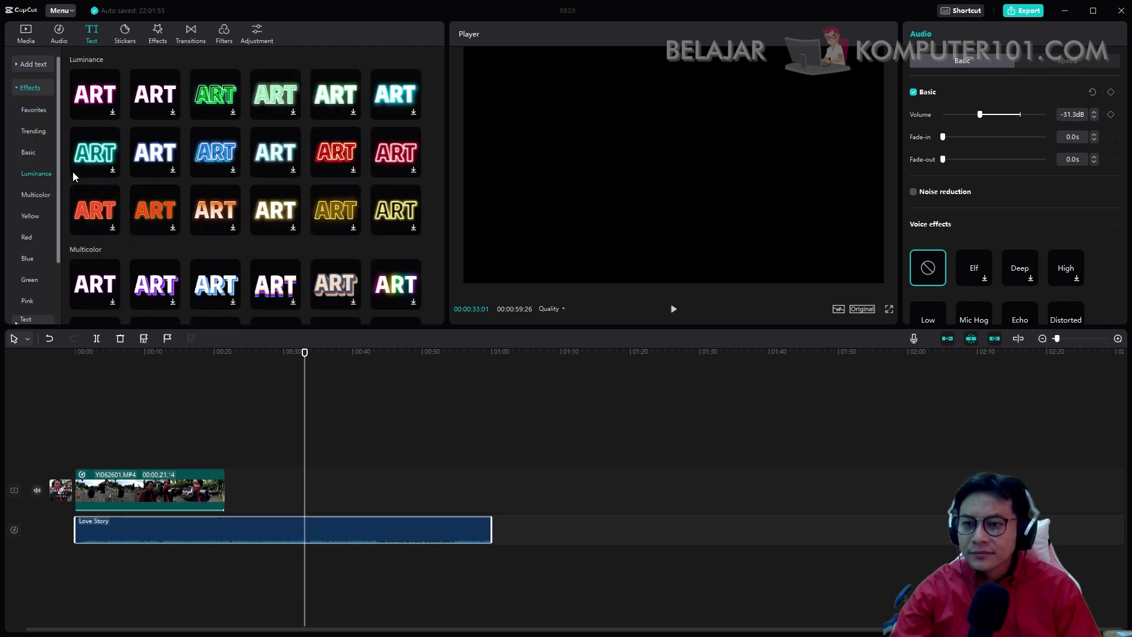
{"action": "left_click", "coordinate": [108, 162]}
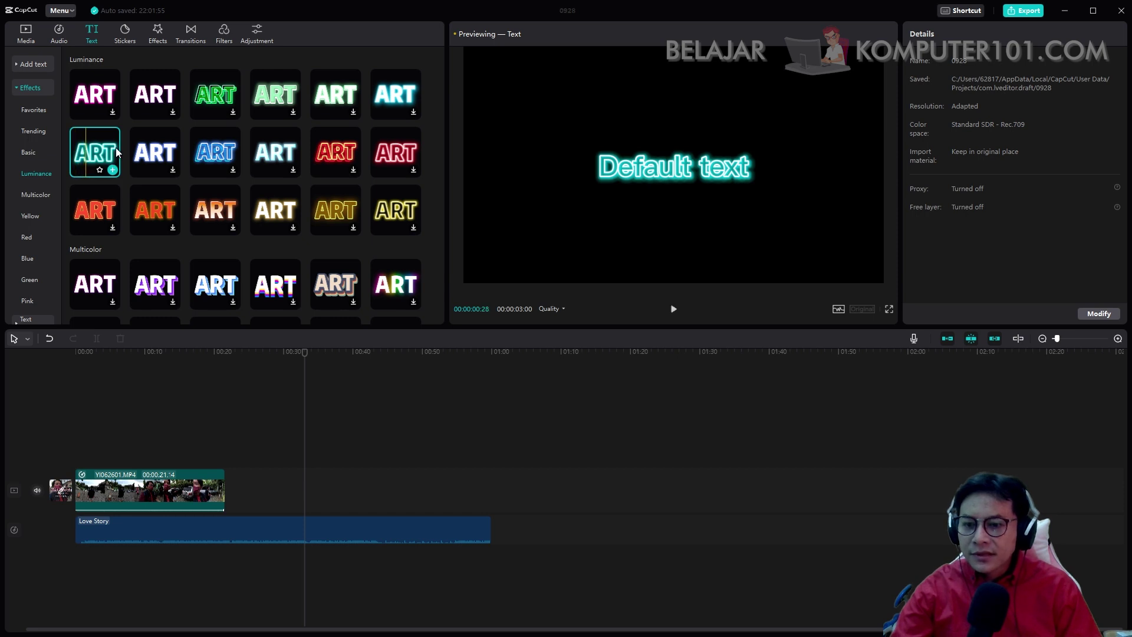
{"action": "left_click_drag", "start_coordinate": [116, 147], "coordinate": [86, 441]}
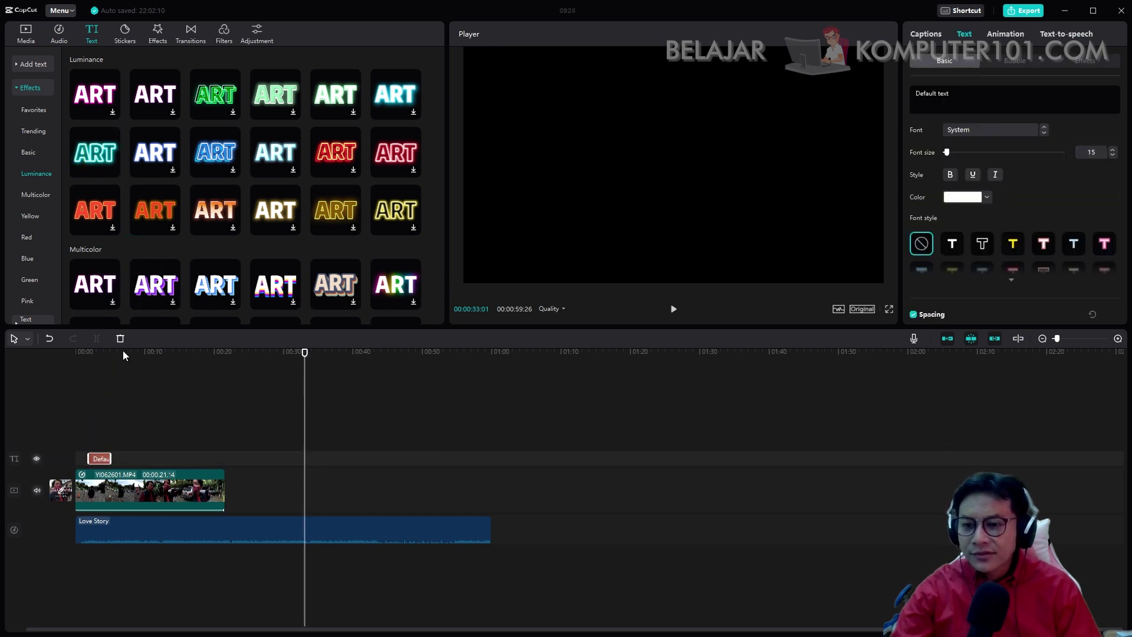
- Play back the neon text near the timeline's start, try several comic speech-bubble backgrounds on it, and undo them
{"action": "left_click_drag", "start_coordinate": [123, 350], "coordinate": [86, 356]}
{"action": "key", "text": "space"}
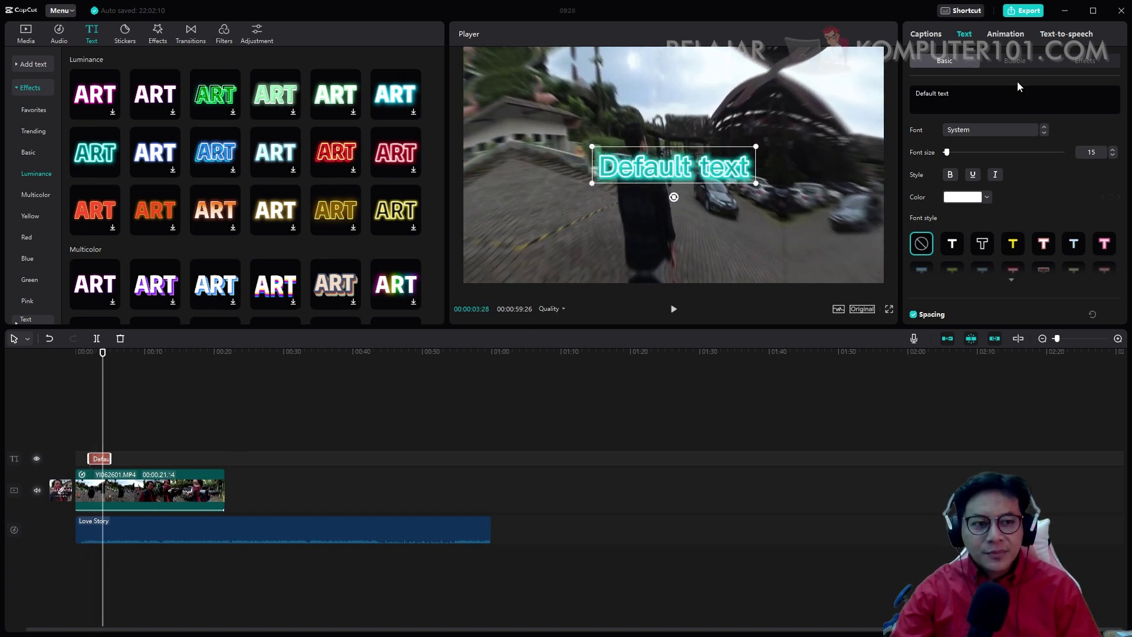
{"action": "left_click", "coordinate": [1017, 62]}
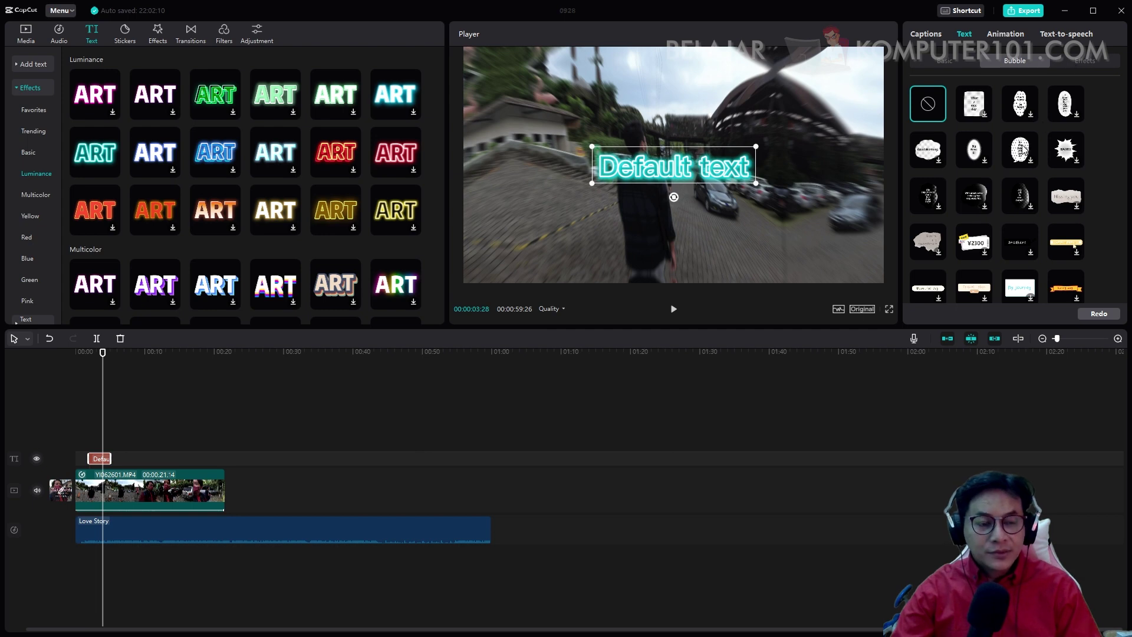
{"action": "left_click", "coordinate": [1024, 152]}
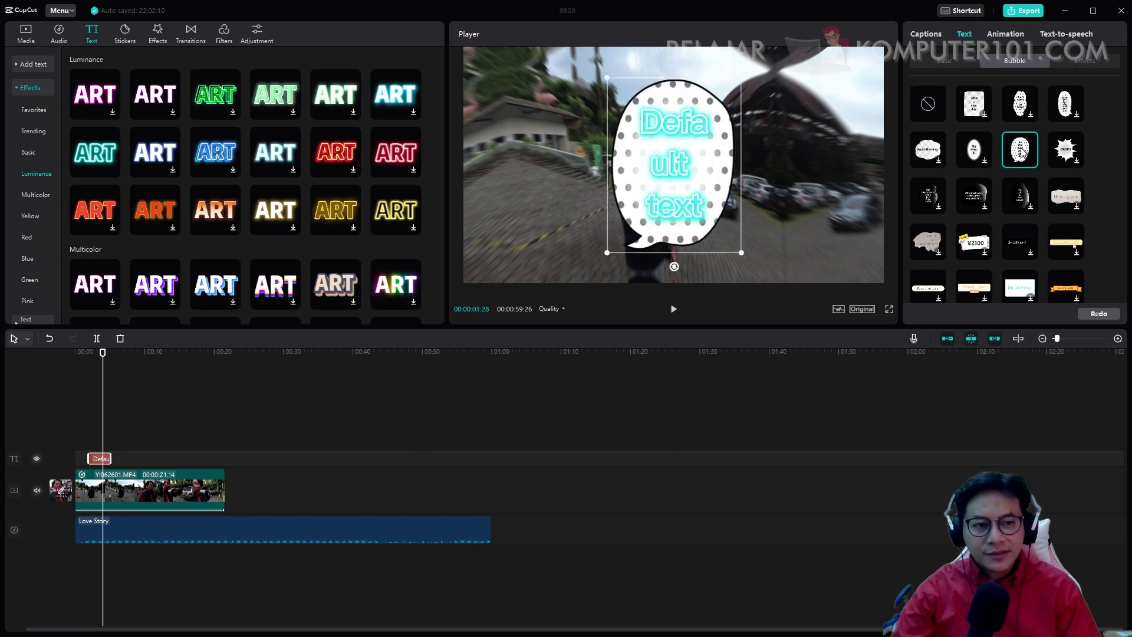
{"action": "left_click", "coordinate": [1062, 151]}
{"action": "left_click", "coordinate": [1021, 107]}
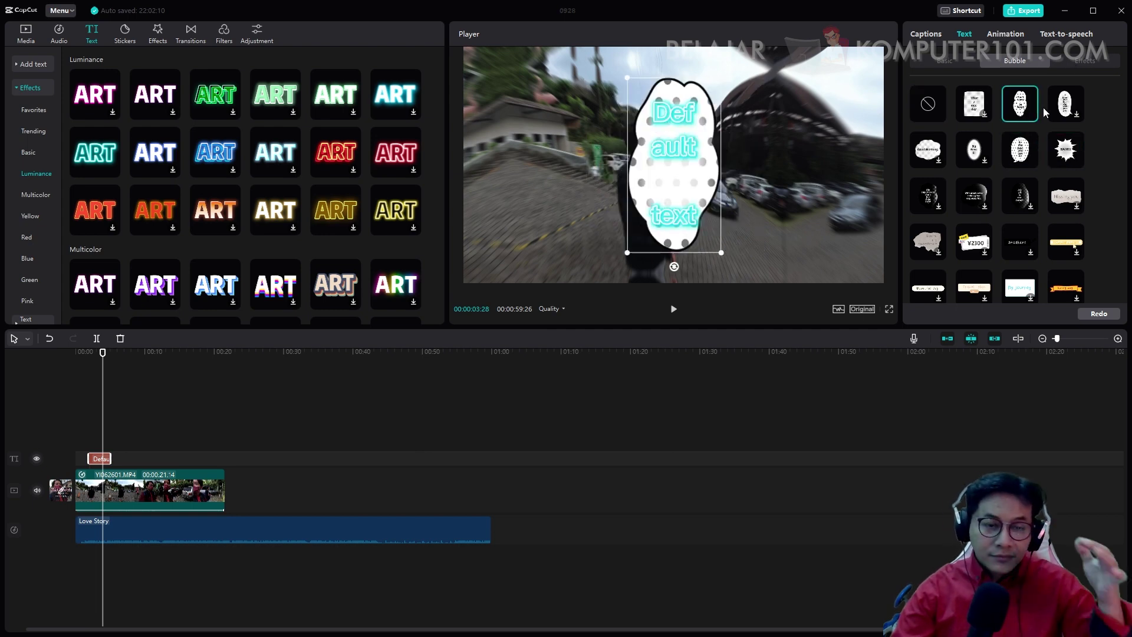
{"action": "key", "text": "ctrl+z"}
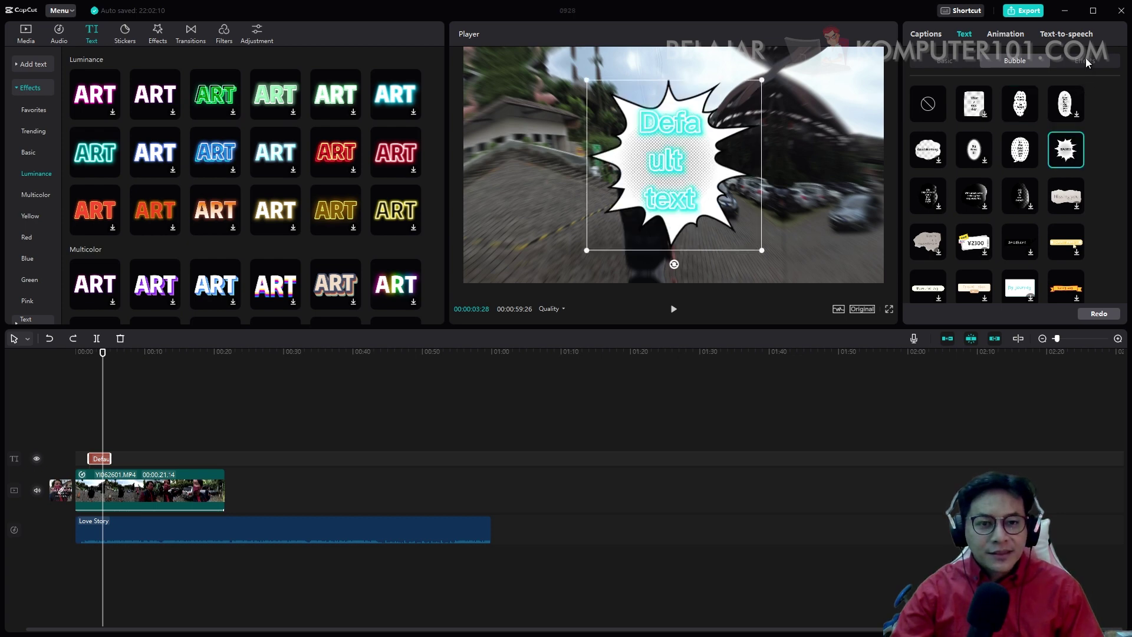
{"action": "key", "text": "ctrl+z"}
{"action": "key", "text": "ctrl+z"}
- Try the orange text effect on the default text, and apply the purple glowing effect instead
{"action": "left_click", "coordinate": [1085, 58]}
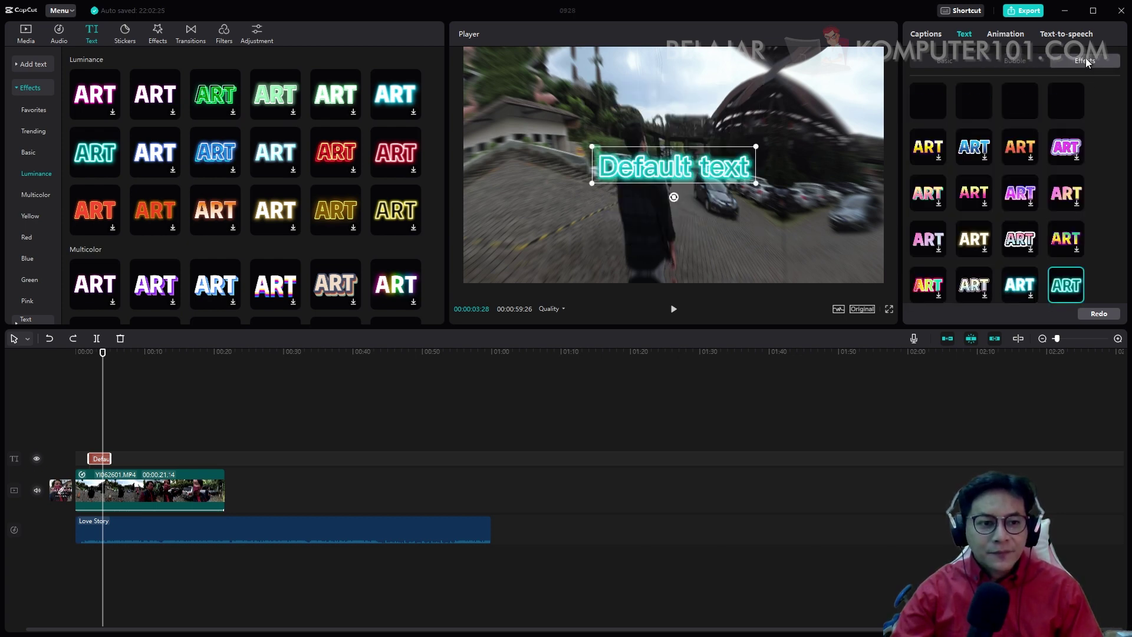
{"action": "left_click", "coordinate": [1018, 149]}
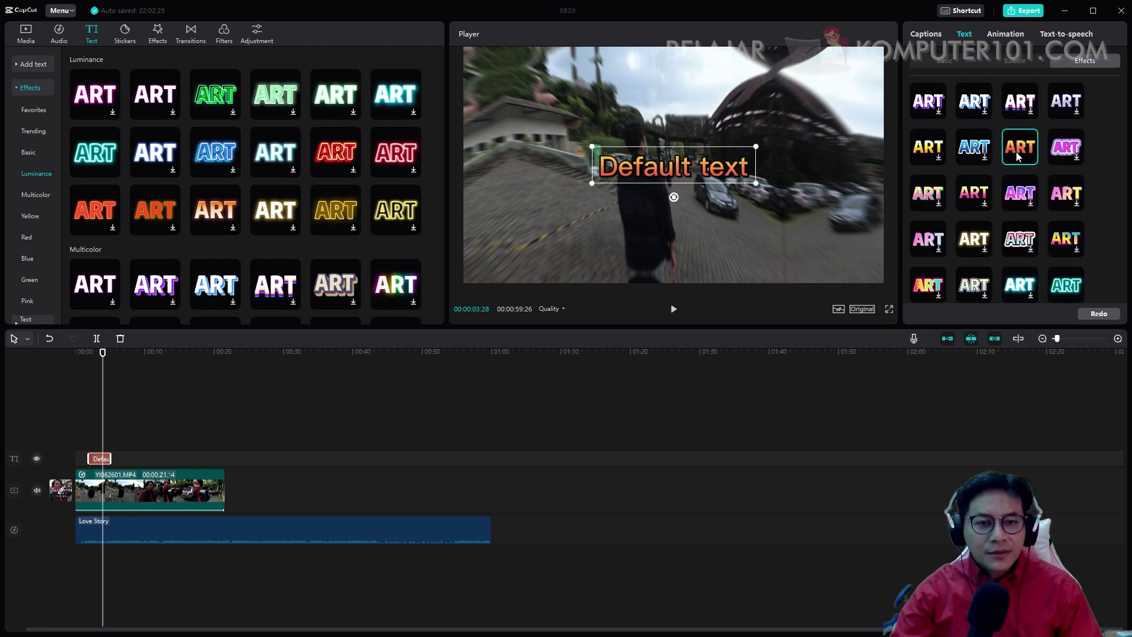
{"action": "left_click", "coordinate": [1020, 201]}
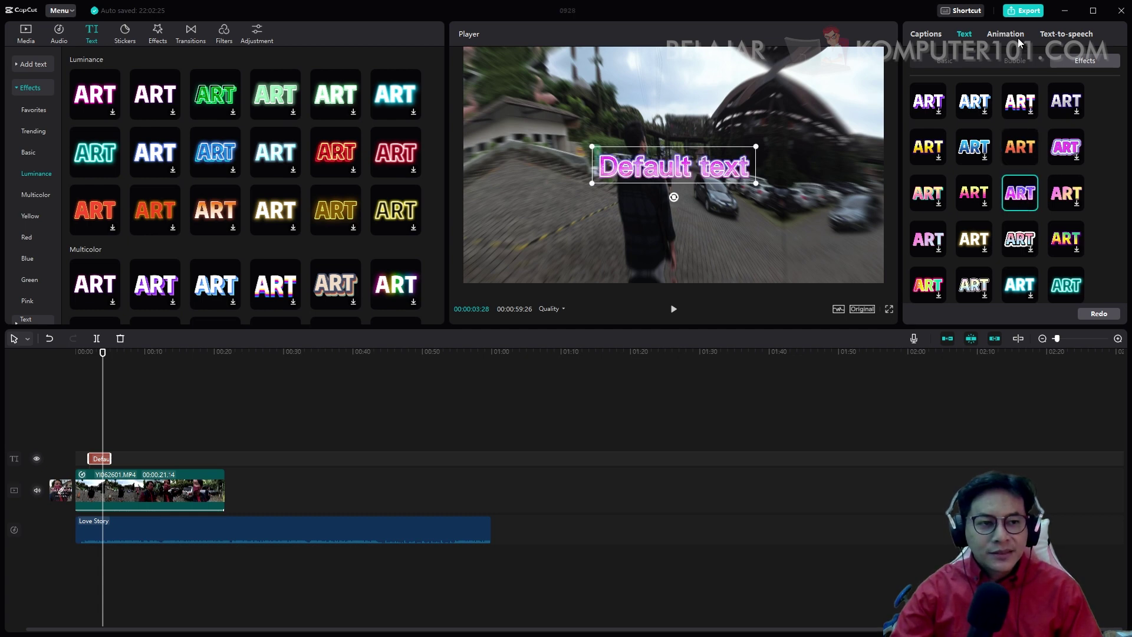
- Try the Gather Right entrance animation on the text, and apply the random letters entrance animation instead
{"action": "left_click", "coordinate": [1020, 41]}
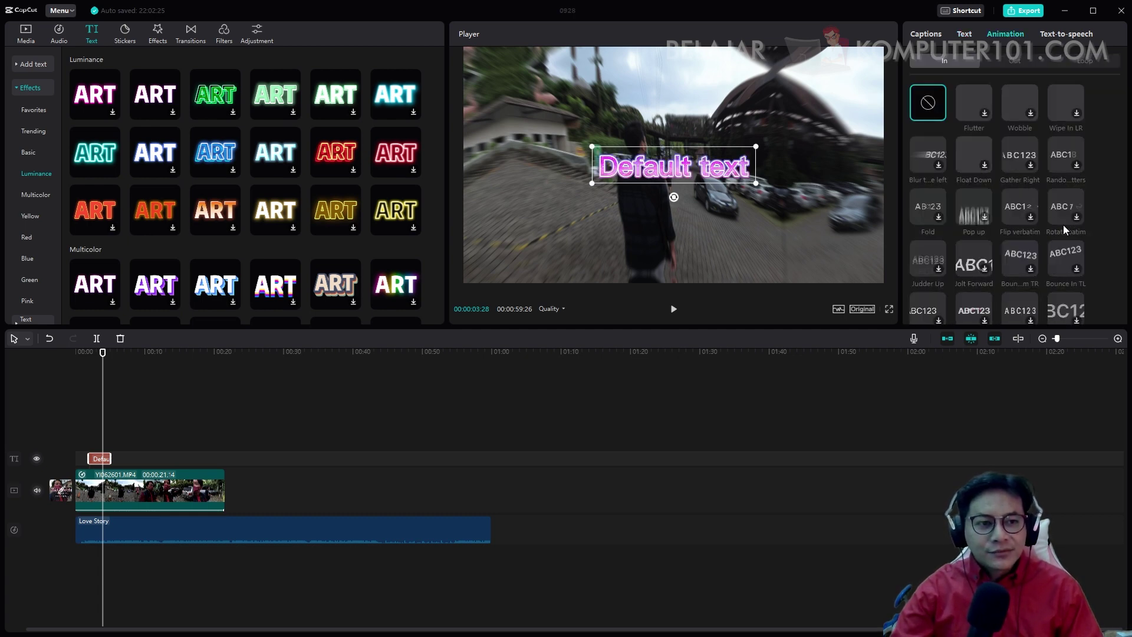
{"action": "left_click", "coordinate": [1017, 164]}
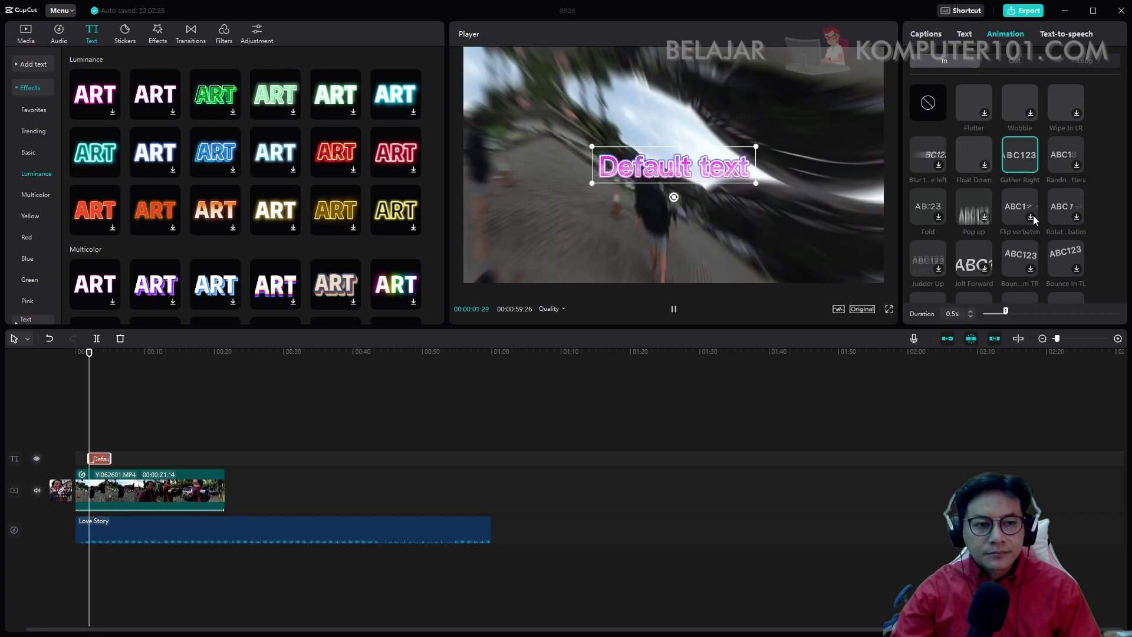
{"action": "left_click", "coordinate": [1070, 147]}
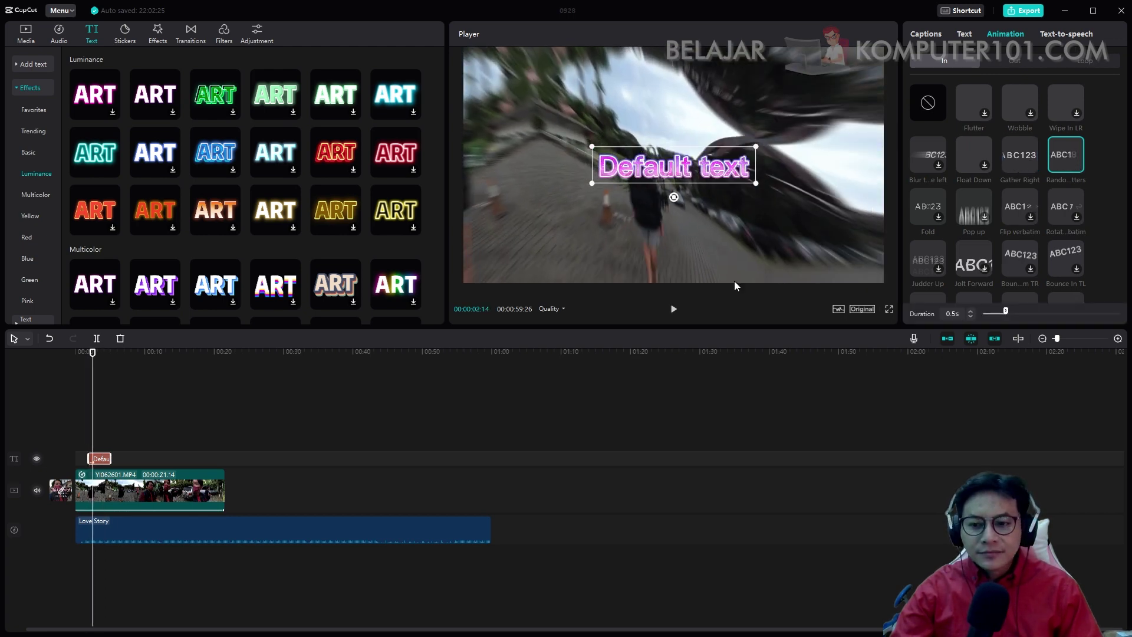
- Preview the sticker with a ring of yellow shapes from the Techniques group, and move the playhead to about 7 seconds
{"action": "left_click", "coordinate": [126, 34]}
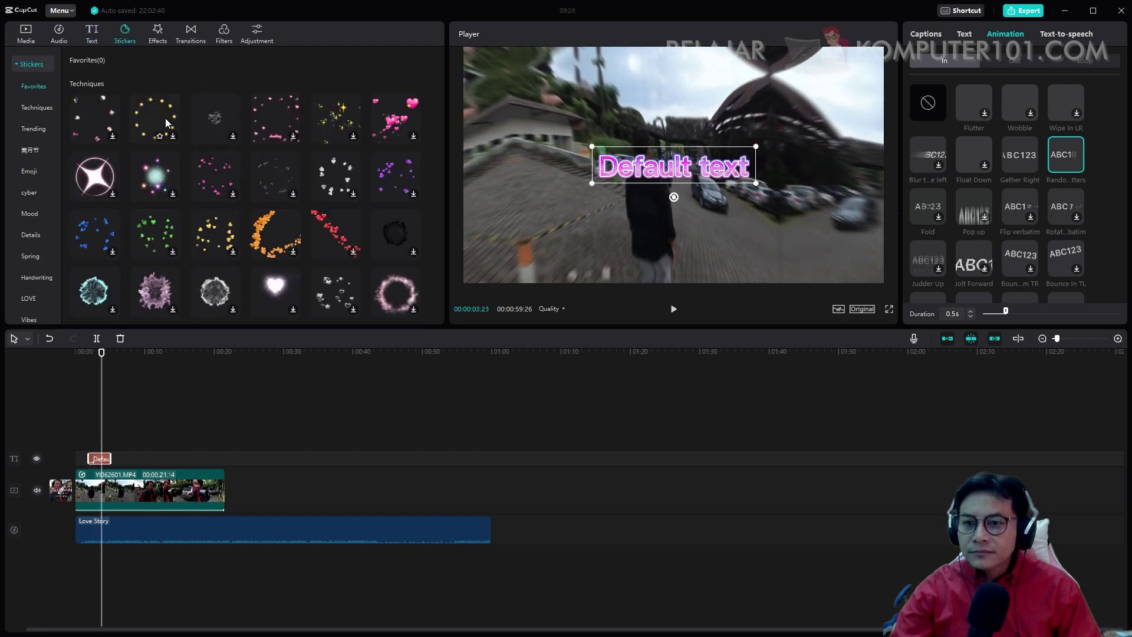
{"action": "left_click", "coordinate": [164, 119]}
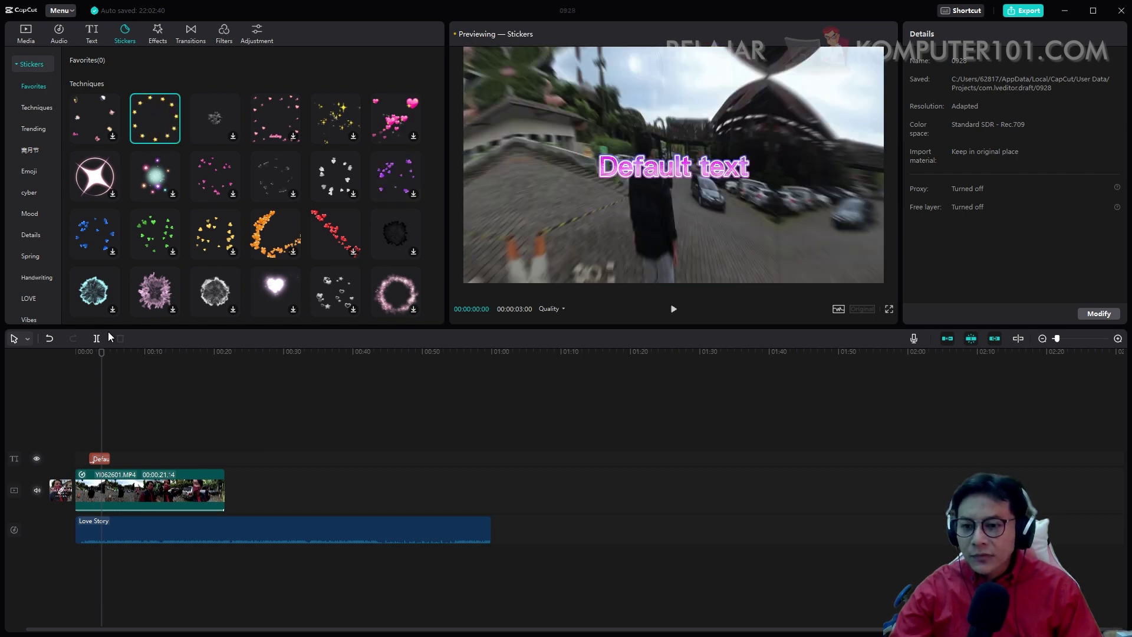
{"action": "left_click", "coordinate": [123, 352]}
- Preview the Poster stroke and DV Tape video effects from the Trending group
{"action": "left_click", "coordinate": [158, 33]}
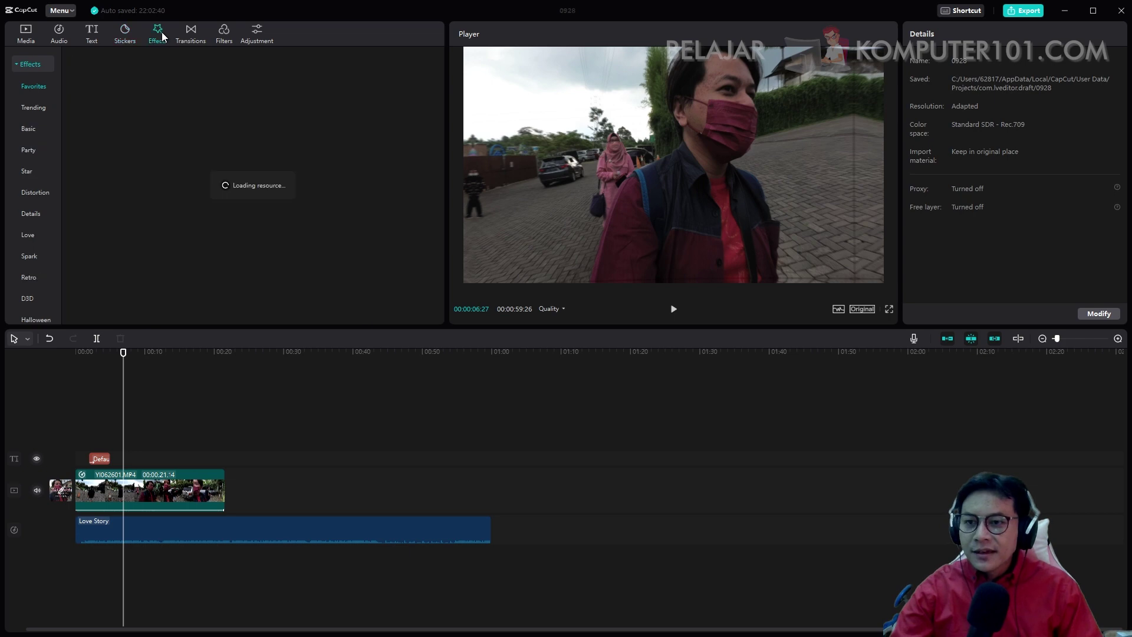
{"action": "left_click", "coordinate": [202, 116]}
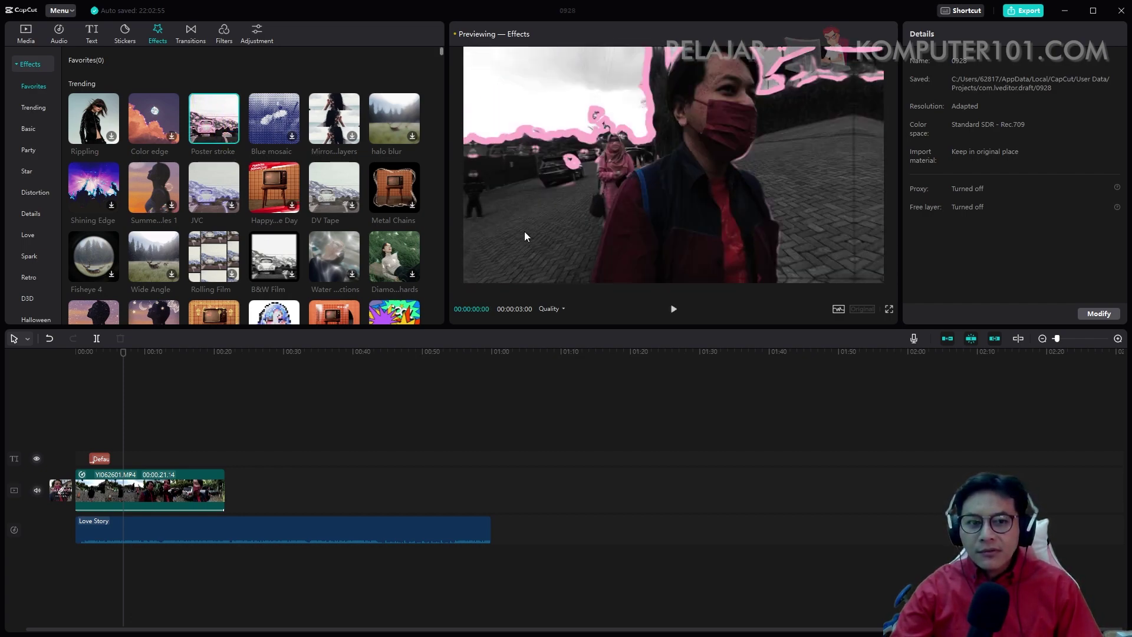
{"action": "left_click", "coordinate": [325, 189]}
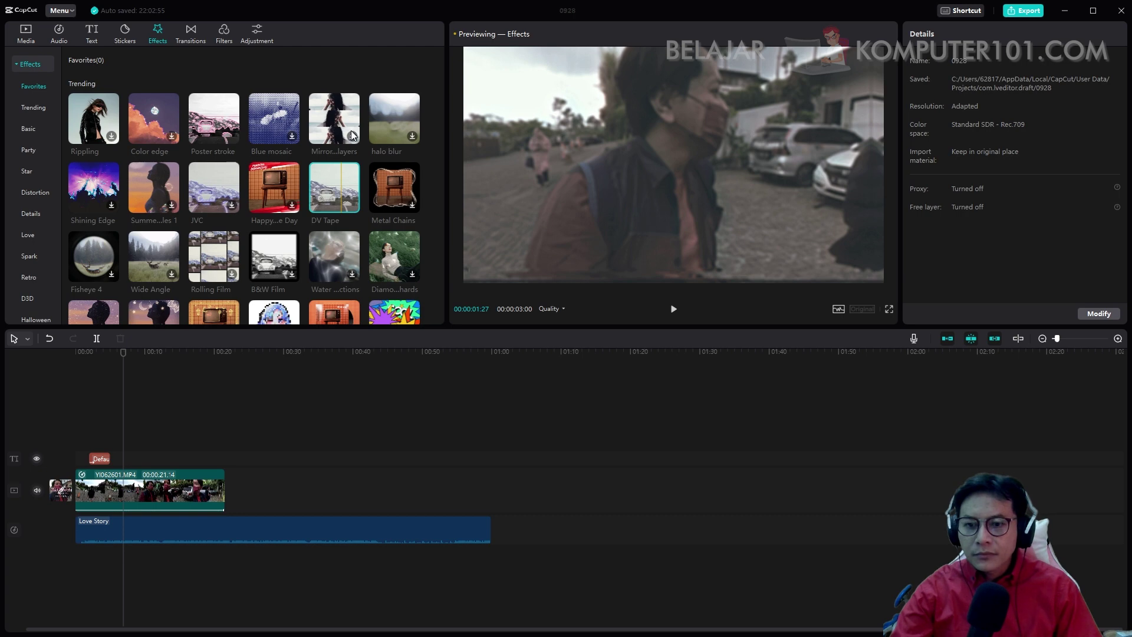
- Add the Water Reflections effect above the video clip at about 7 seconds and play it back
{"action": "left_click_drag", "start_coordinate": [352, 136], "coordinate": [242, 342]}
{"action": "left_click", "coordinate": [258, 264]}
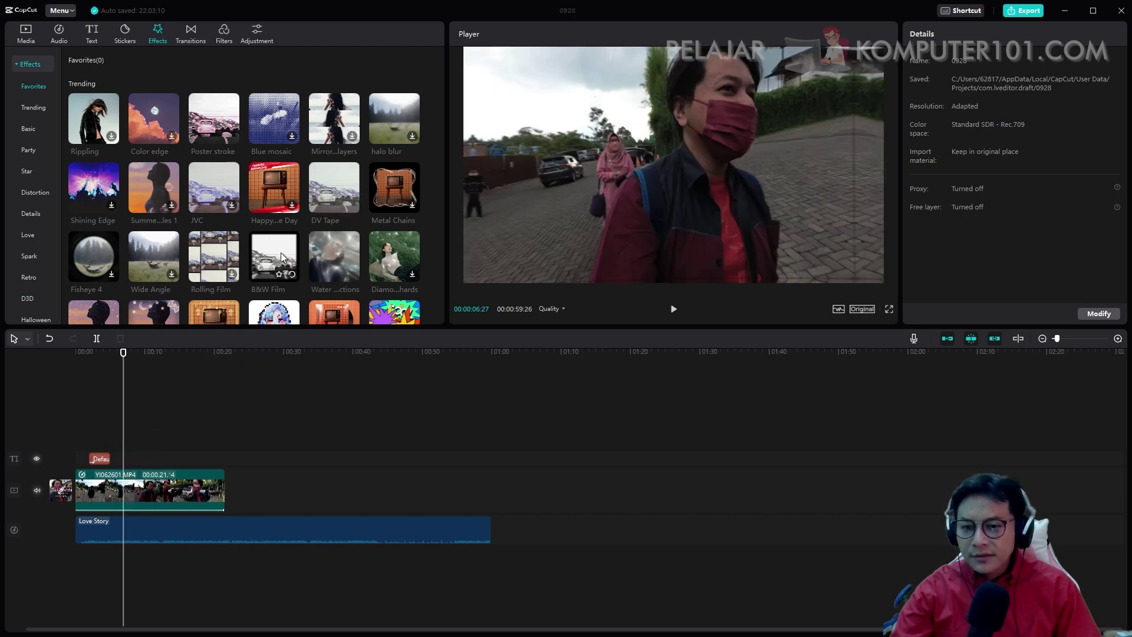
{"action": "left_click_drag", "start_coordinate": [280, 253], "coordinate": [124, 443]}
{"action": "key", "text": "space"}
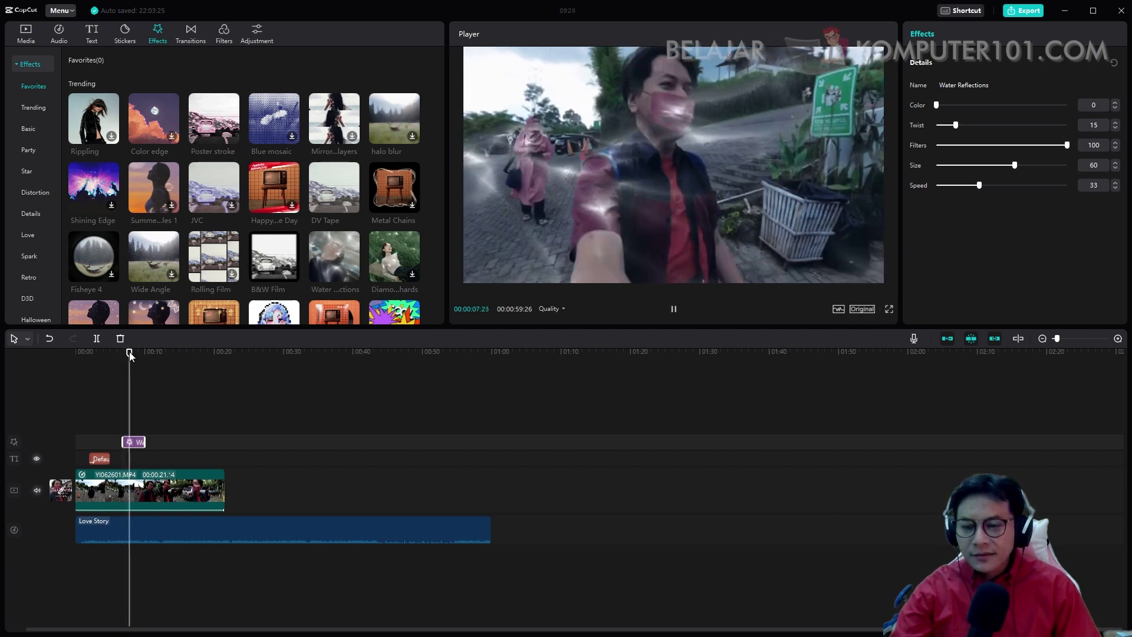
{"action": "key", "text": "space"}
- Try to add the Floodlight and Dissolve 2 transitions to the single video clip
{"action": "left_click", "coordinate": [190, 33]}
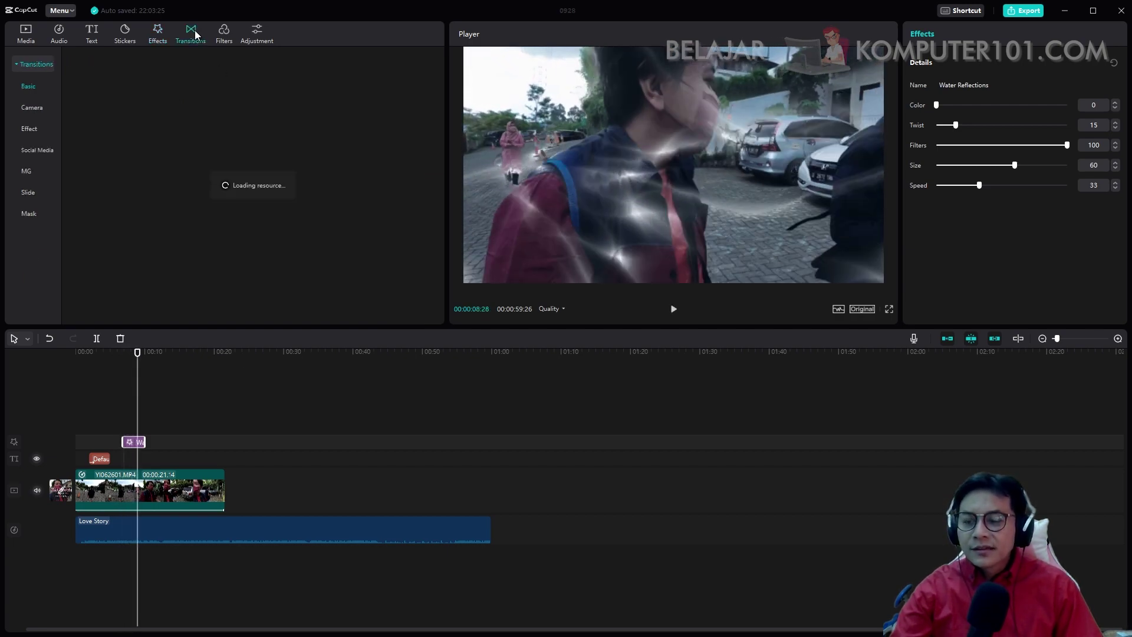
{"action": "left_click", "coordinate": [205, 165]}
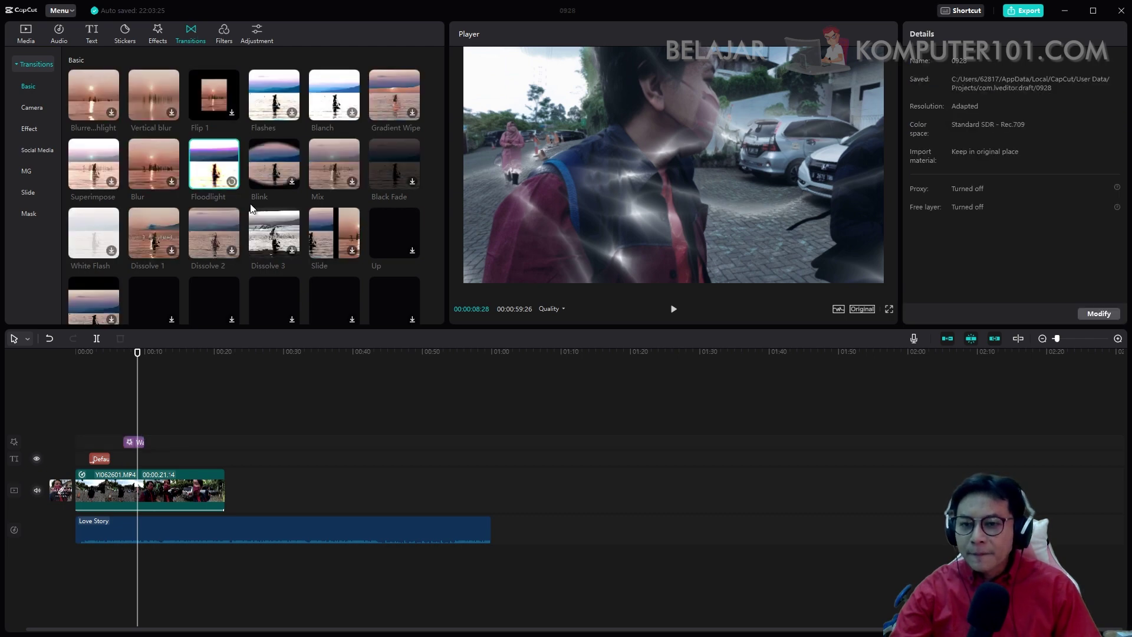
{"action": "left_click", "coordinate": [227, 169]}
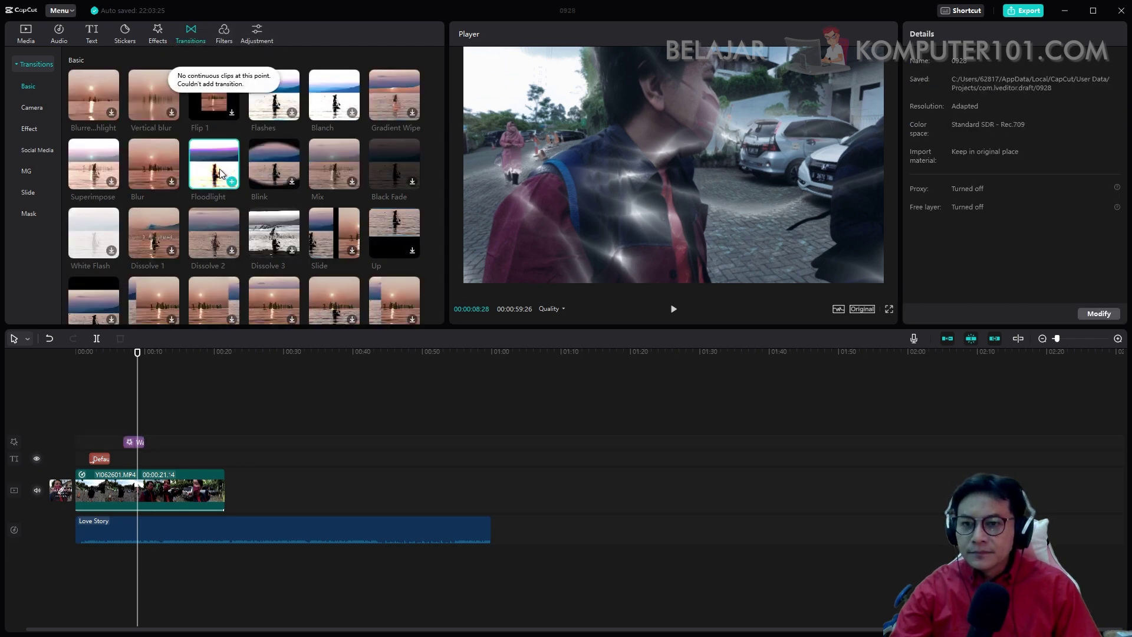
{"action": "left_click", "coordinate": [221, 213]}
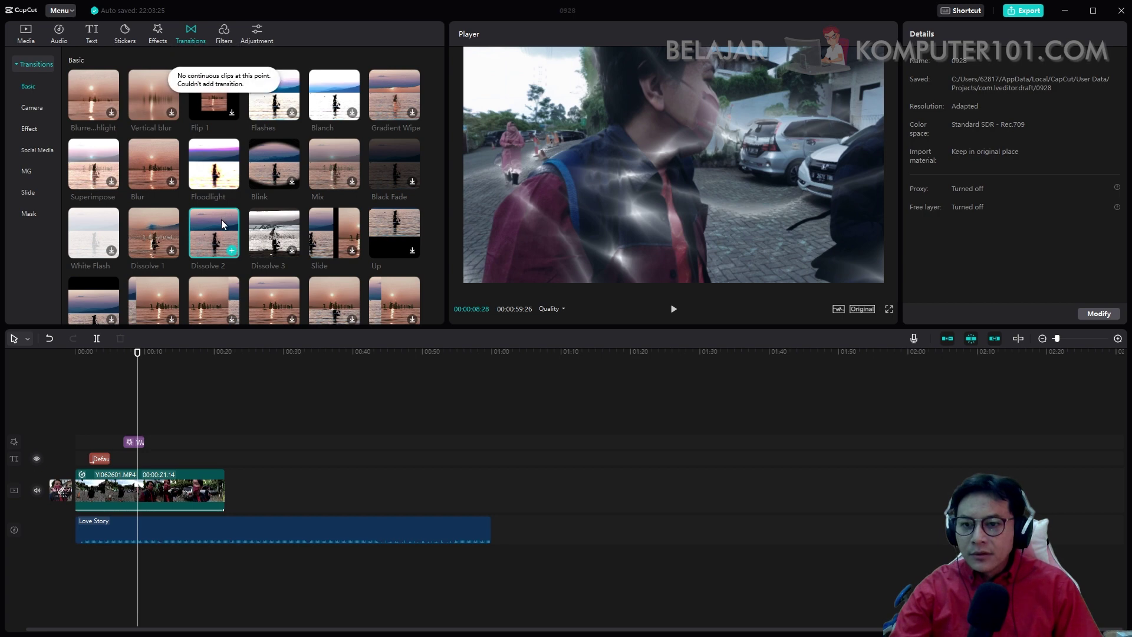
{"action": "left_click", "coordinate": [212, 499]}
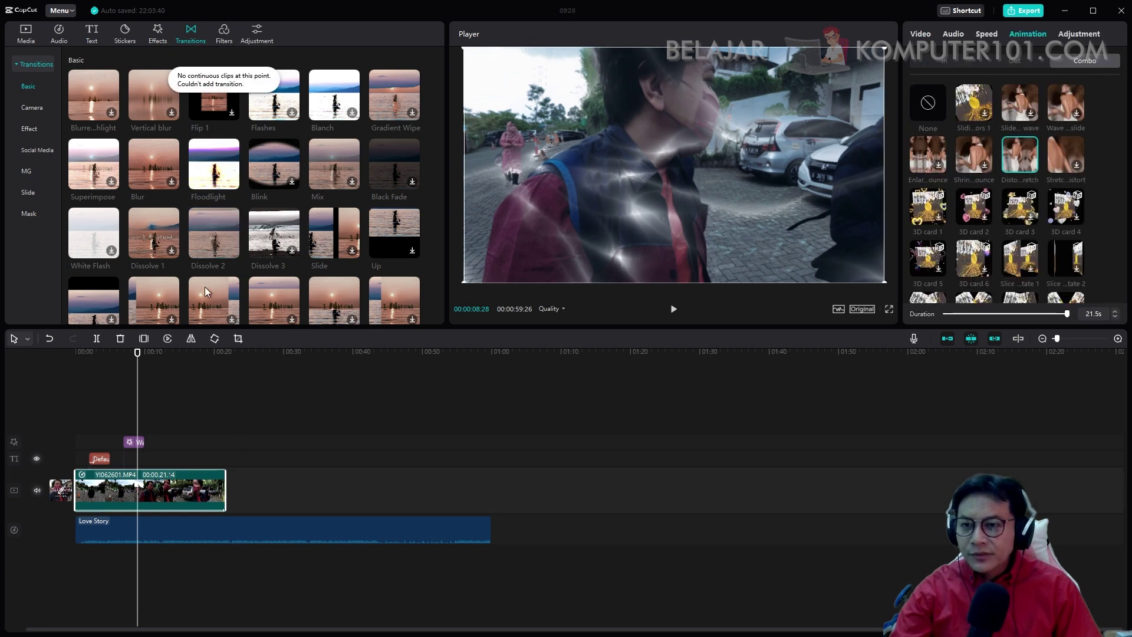
- Add YI062701.MP4 after the first clip and trim its end to match the end of the Love Story track
{"action": "left_click", "coordinate": [29, 39]}
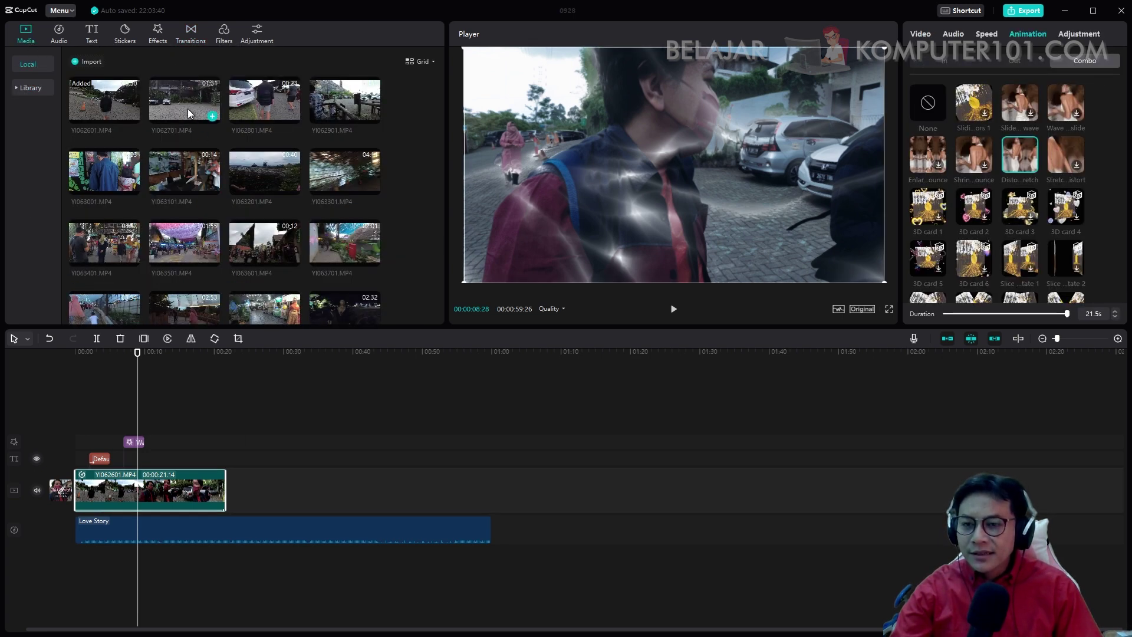
{"action": "left_click_drag", "start_coordinate": [188, 109], "coordinate": [224, 494]}
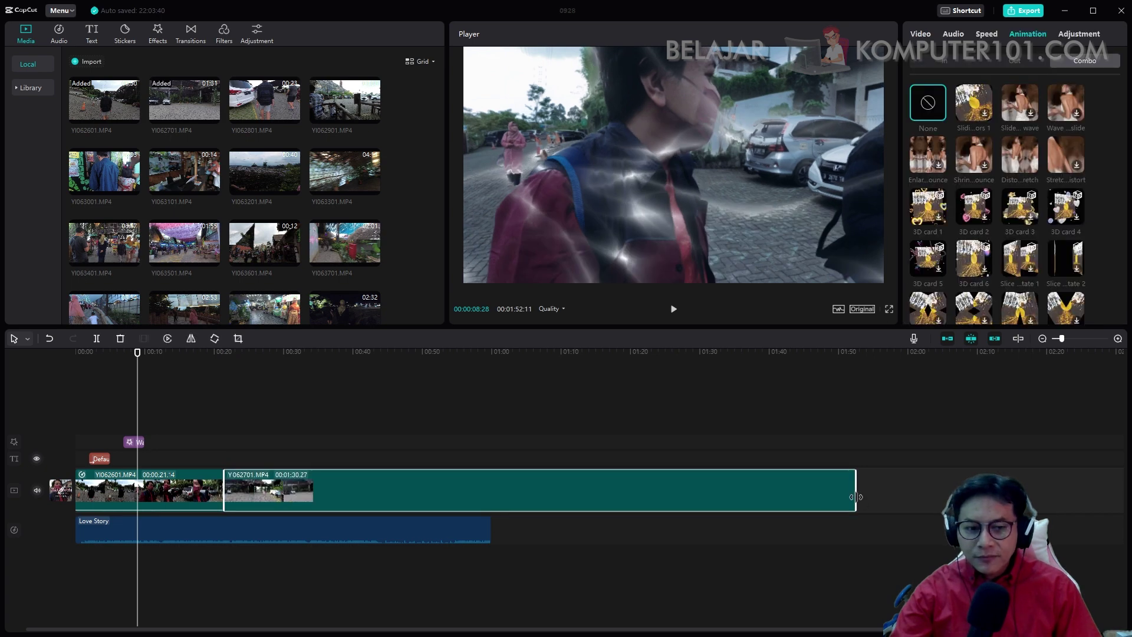
{"action": "left_click_drag", "start_coordinate": [857, 496], "coordinate": [492, 497]}
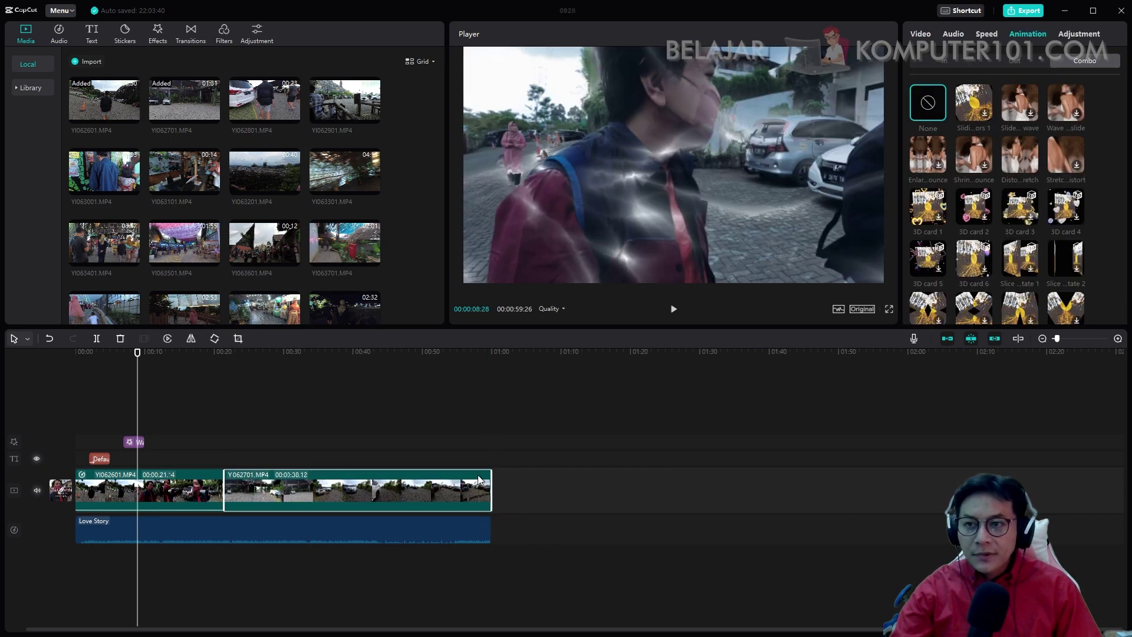
- Add the Floodlight transition between the clips YI062601.MP4 and YI062701.MP4
{"action": "left_click", "coordinate": [193, 30]}
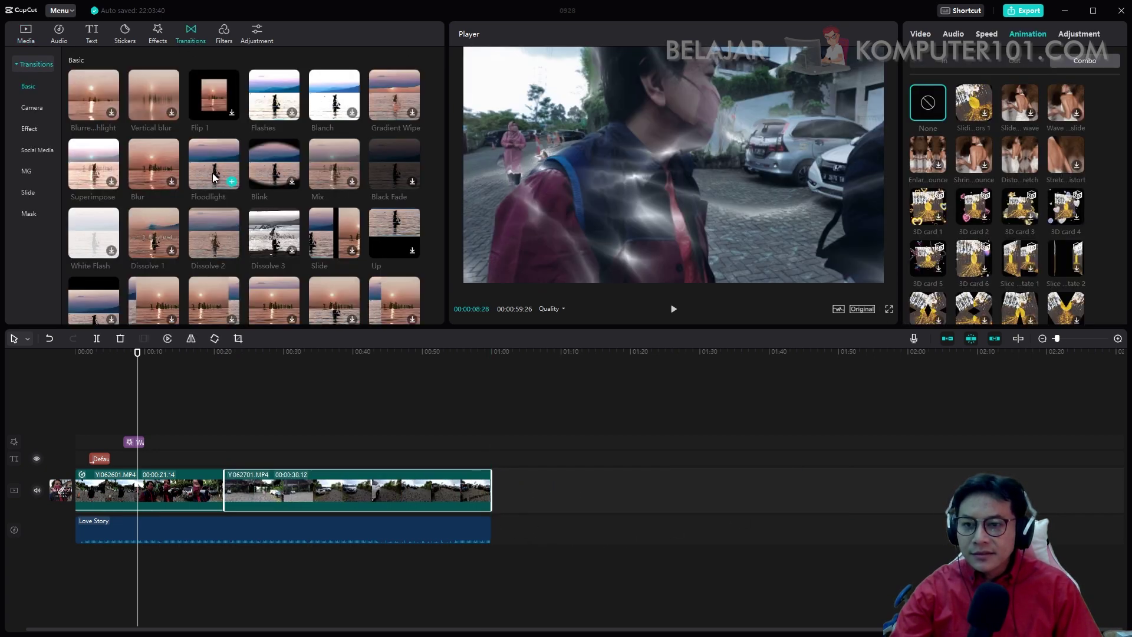
{"action": "left_click", "coordinate": [154, 388]}
{"action": "left_click_drag", "start_coordinate": [216, 482], "coordinate": [224, 491]}
- Examine the Floodlight transition on the timeline and play it back from about 20 seconds
{"action": "key", "text": "ctrl+equal"}
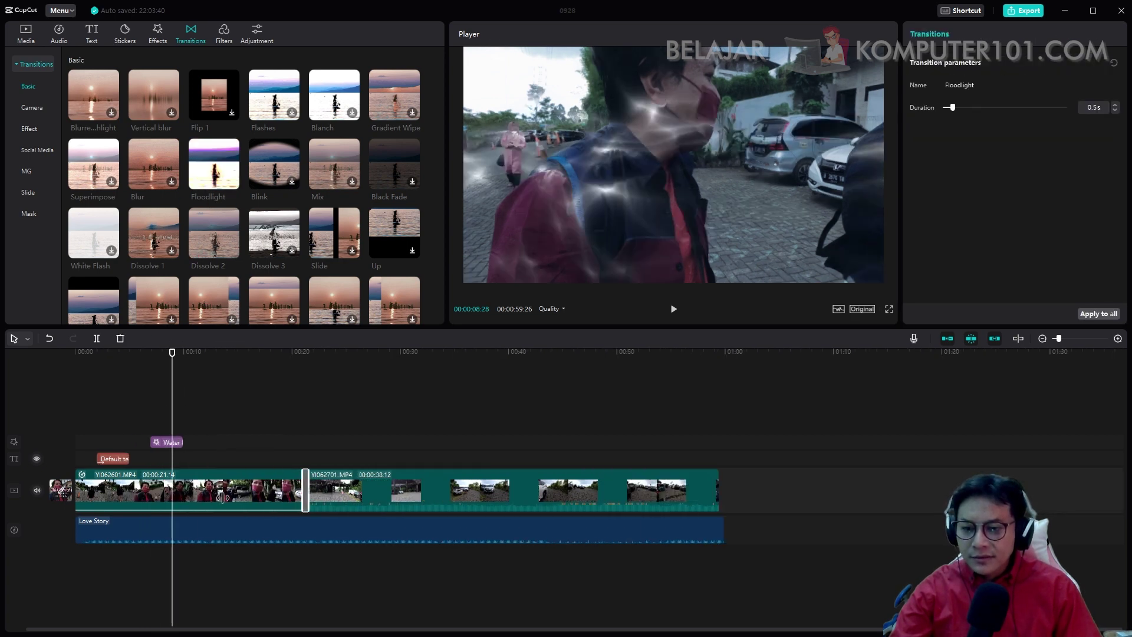
{"action": "key", "text": "ctrl+equal"}
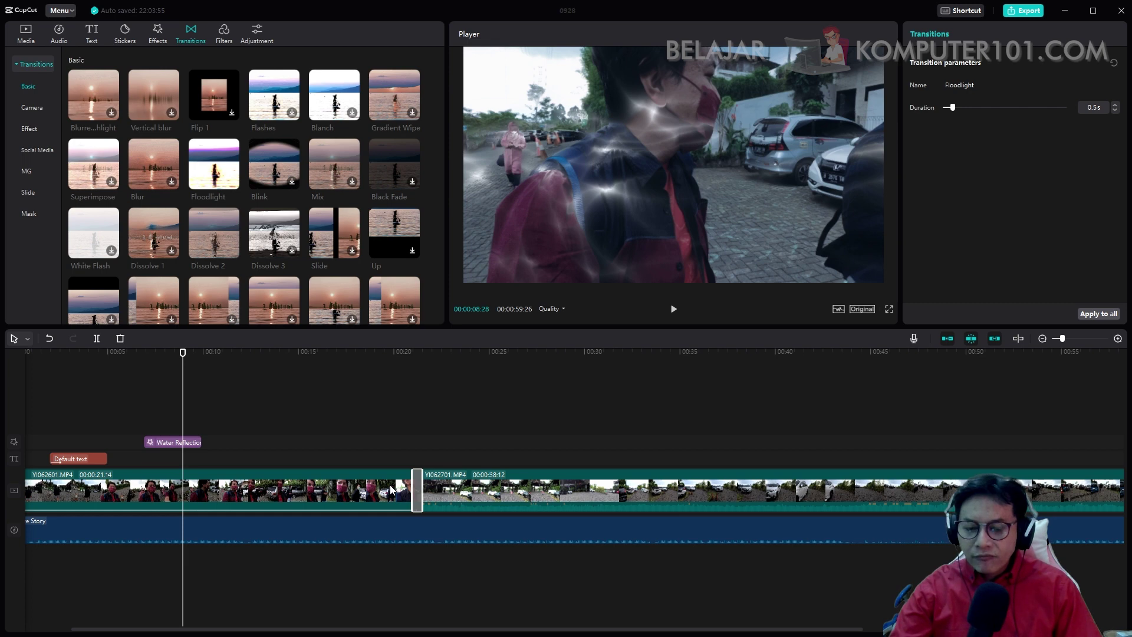
{"action": "key", "text": "ctrl+minus"}
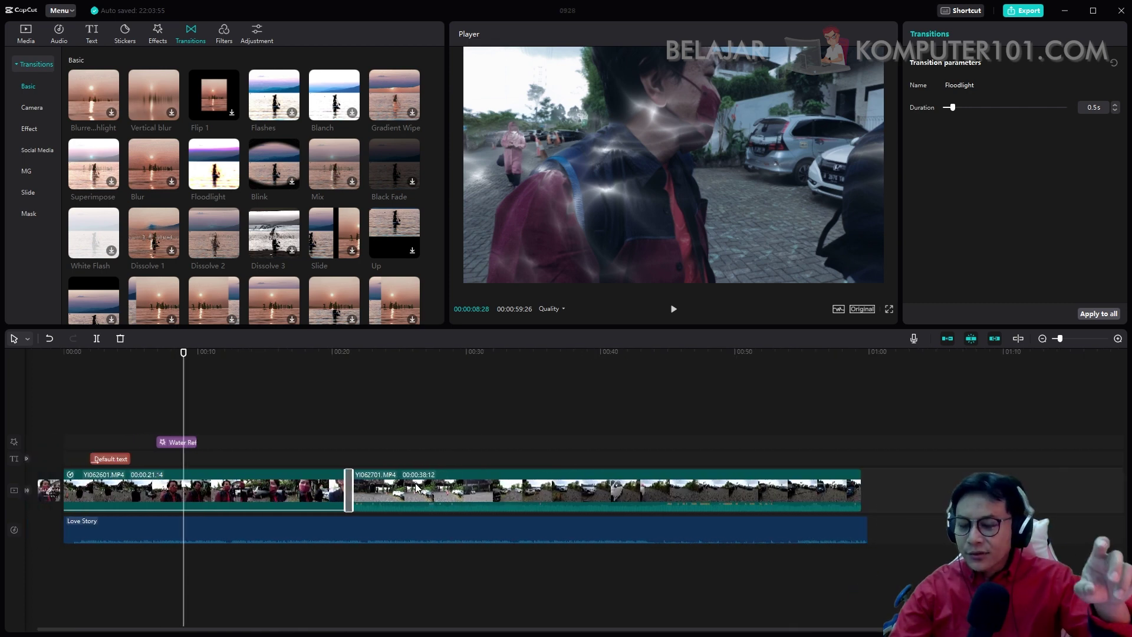
{"action": "key", "text": "ctrl+minus"}
{"action": "key", "text": "ctrl+equal"}
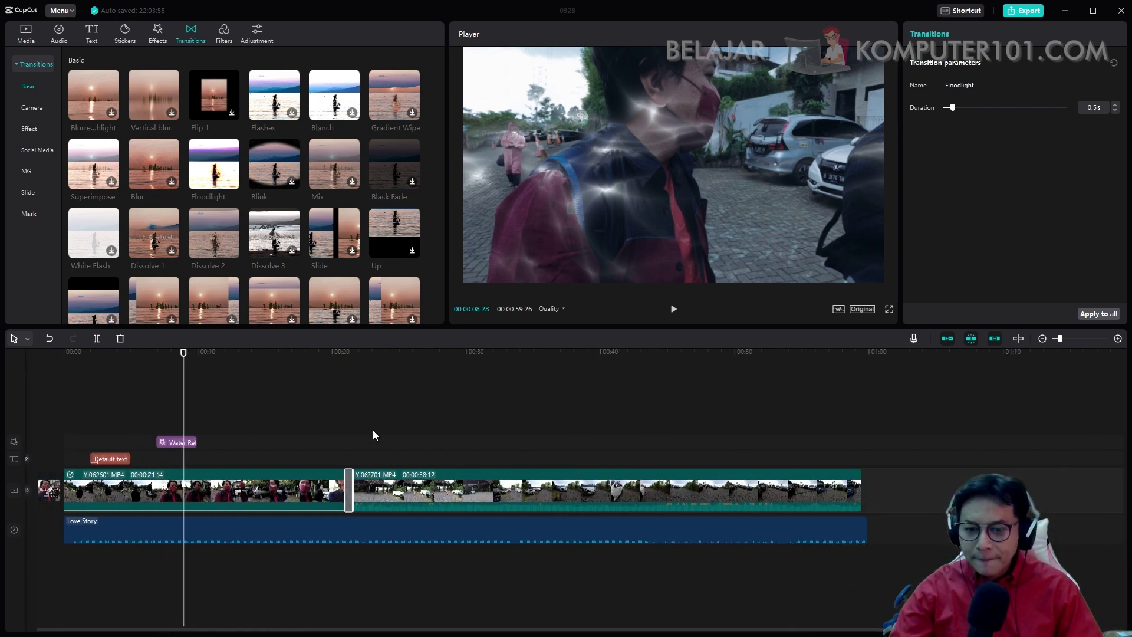
{"action": "key", "text": "ctrl+equal"}
{"action": "key", "text": "ctrl+minus"}
{"action": "left_click", "coordinate": [341, 359]}
{"action": "key", "text": "space"}
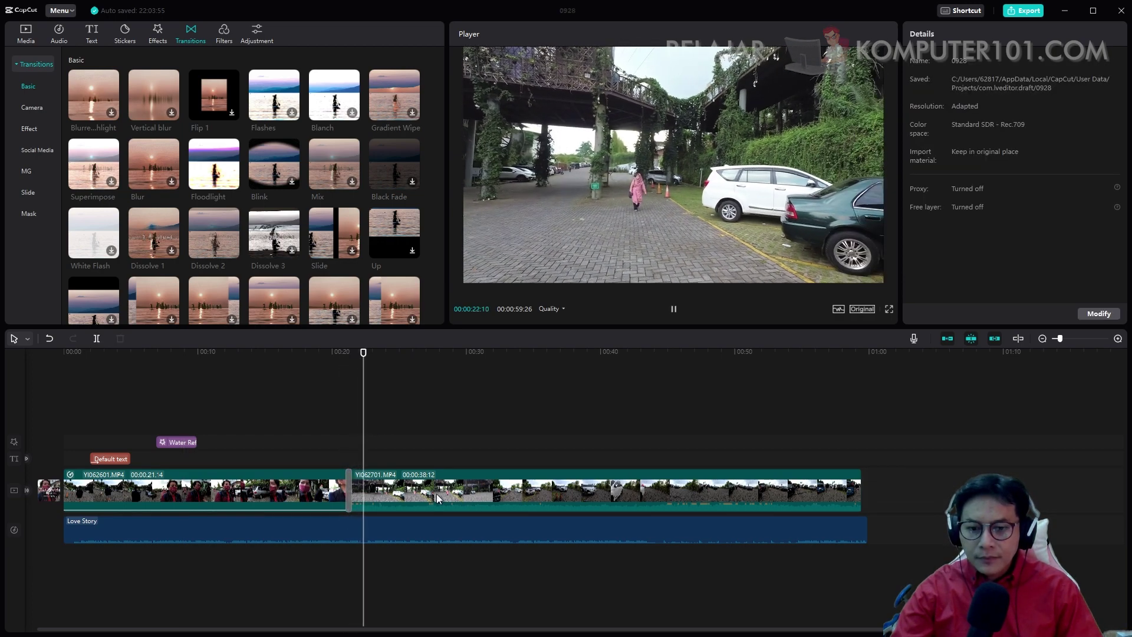
- Lower the volume of the YI062701.MP4 clip to -42.2 dB and listen to the result
{"action": "left_click", "coordinate": [431, 484]}
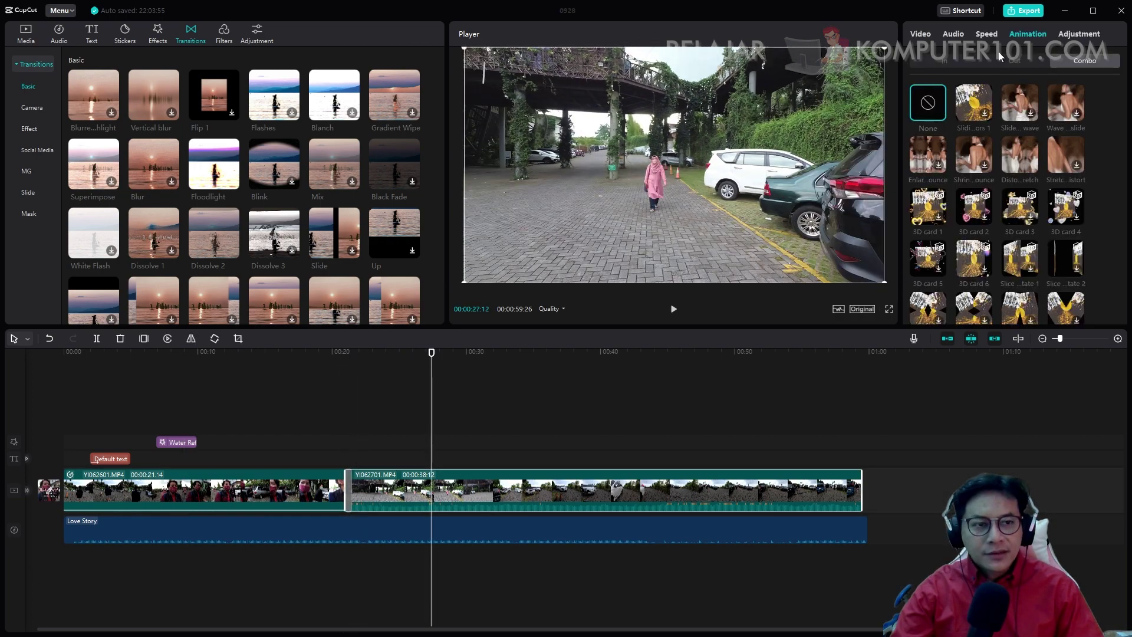
{"action": "left_click", "coordinate": [953, 34]}
{"action": "left_click_drag", "start_coordinate": [985, 85], "coordinate": [966, 87]}
{"action": "key", "text": "space"}
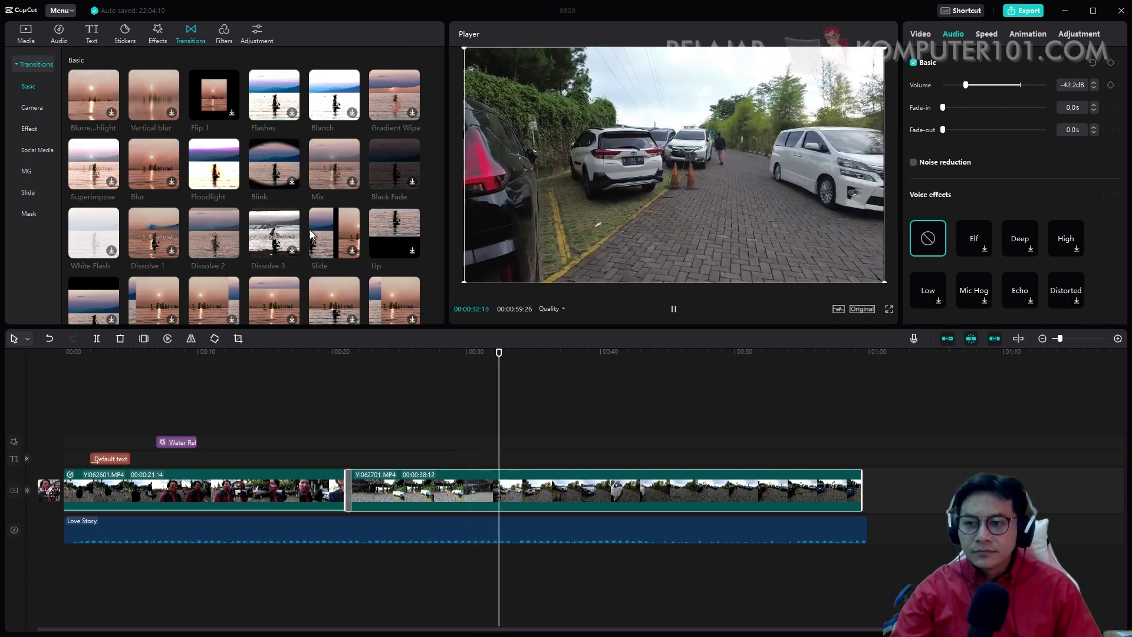
{"action": "key", "text": "space"}
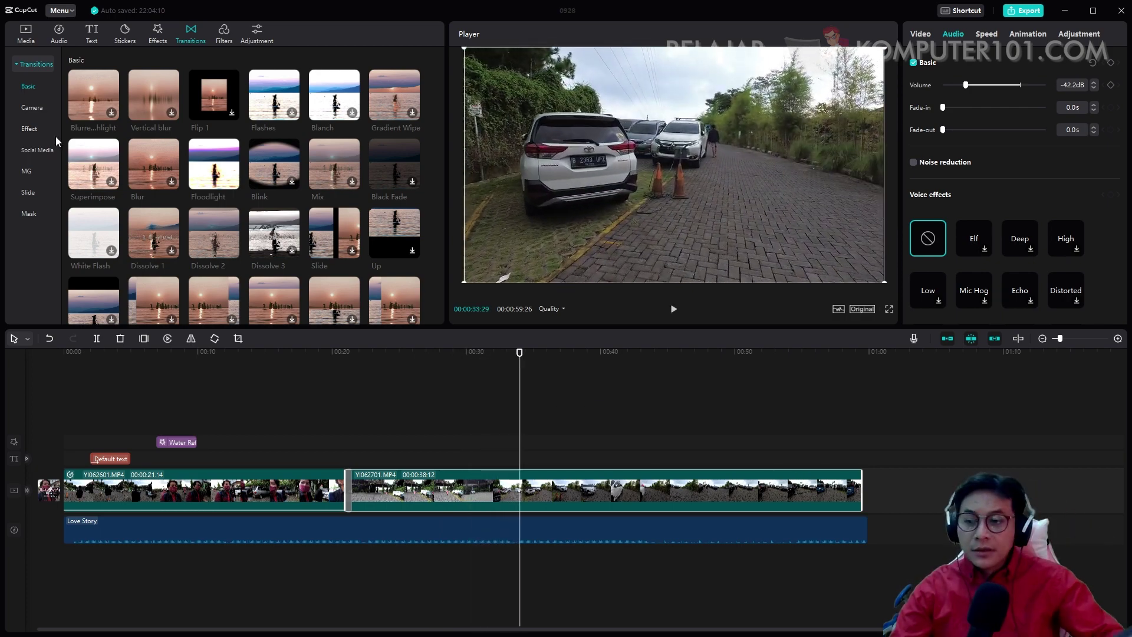
- Replace the transition between YI062601.MP4 and YI062701.MP4 with the Social Media transition Recorder and play it back from about 20 seconds
{"action": "left_click", "coordinate": [55, 150]}
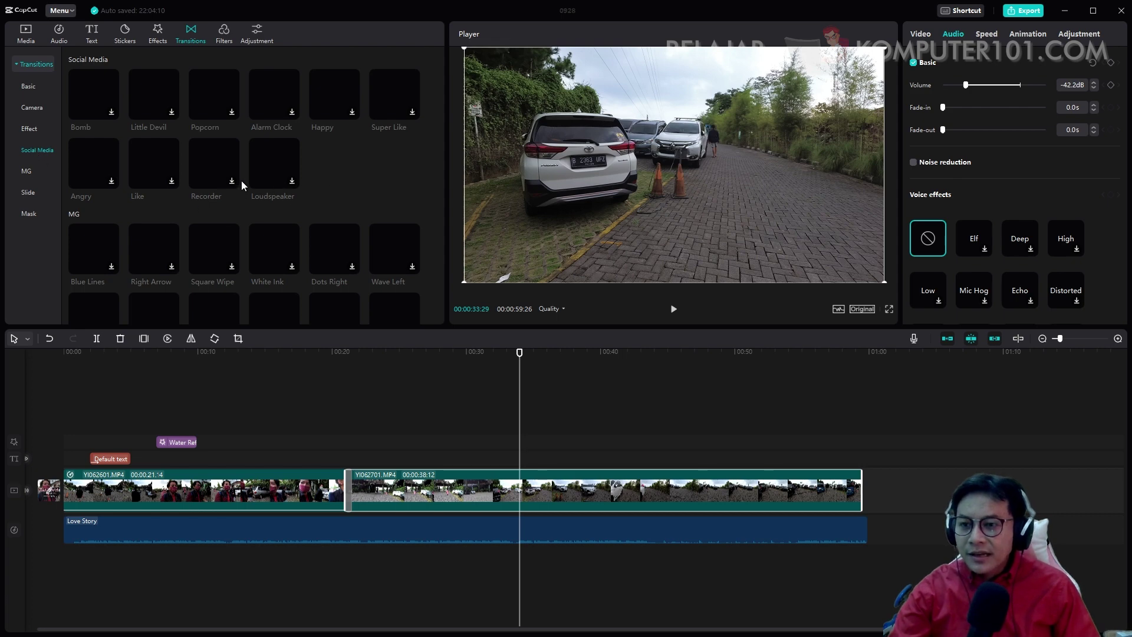
{"action": "left_click", "coordinate": [224, 166]}
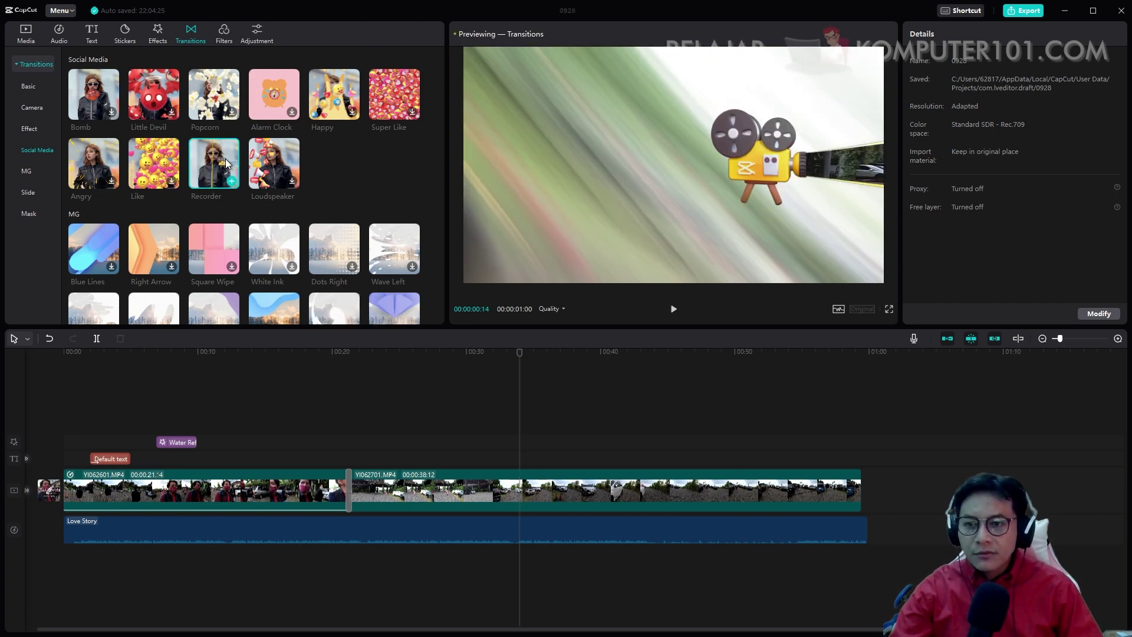
{"action": "left_click_drag", "start_coordinate": [226, 164], "coordinate": [359, 533]}
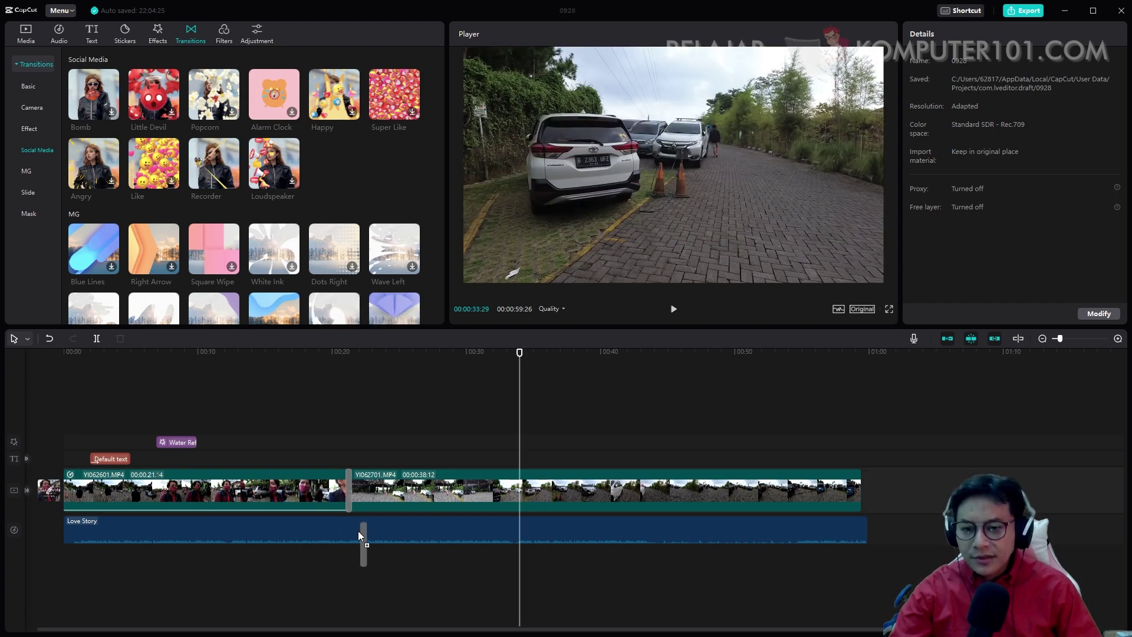
{"action": "left_click", "coordinate": [348, 489]}
{"action": "left_click", "coordinate": [340, 356]}
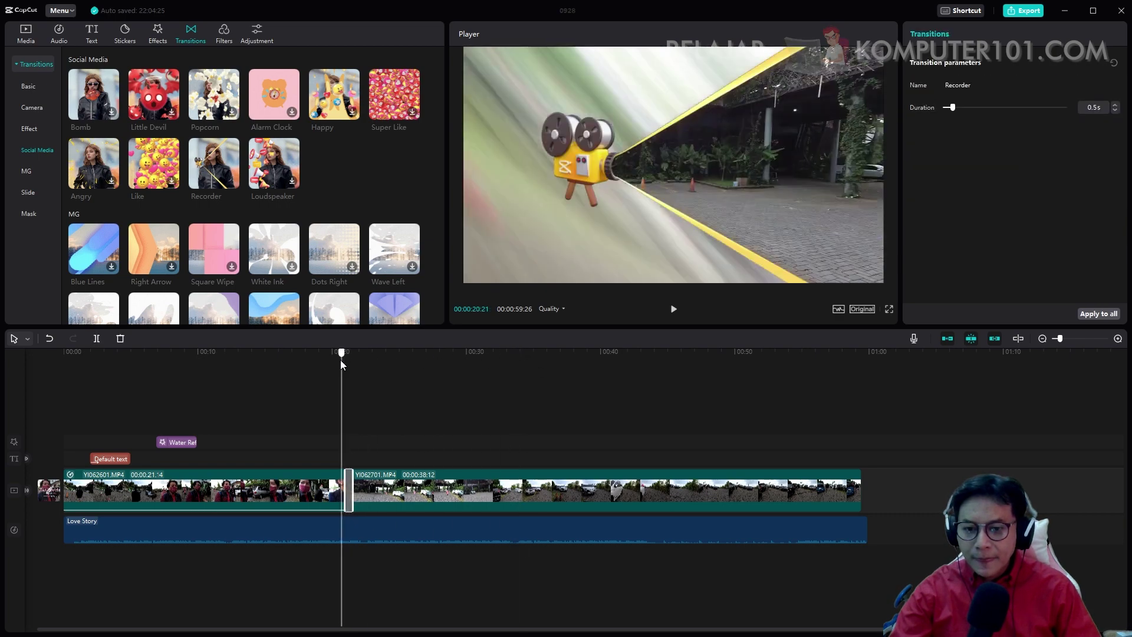
{"action": "key", "text": "space"}
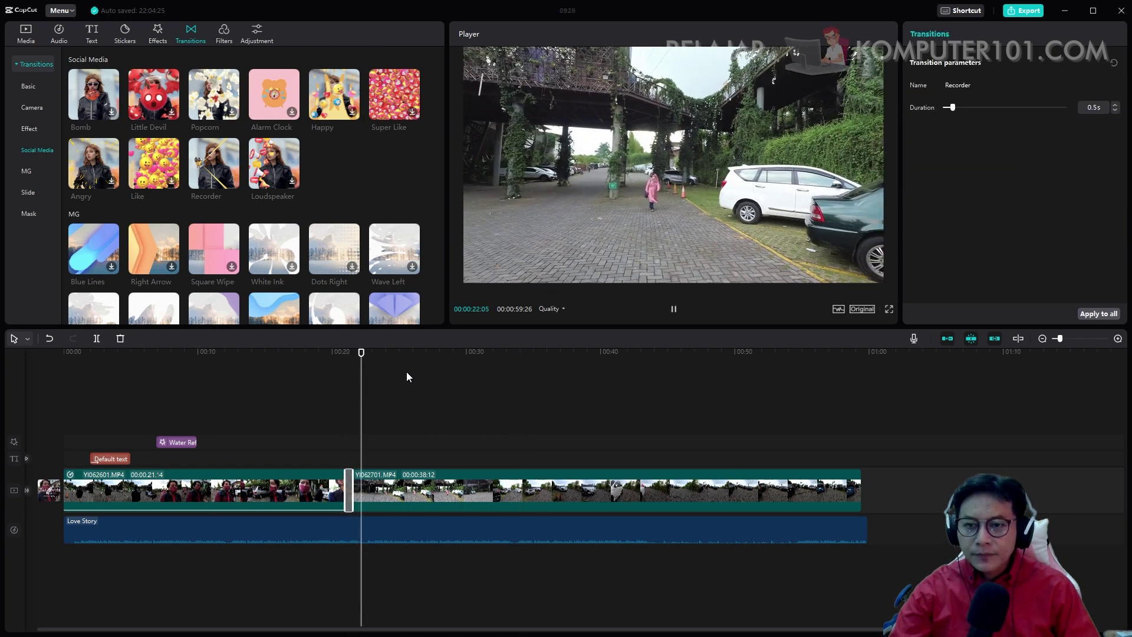
{"action": "key", "text": "space"}
- Preview the Style filters Punk, Sepia, Vapor and Neon on the video
{"action": "left_click", "coordinate": [224, 35]}
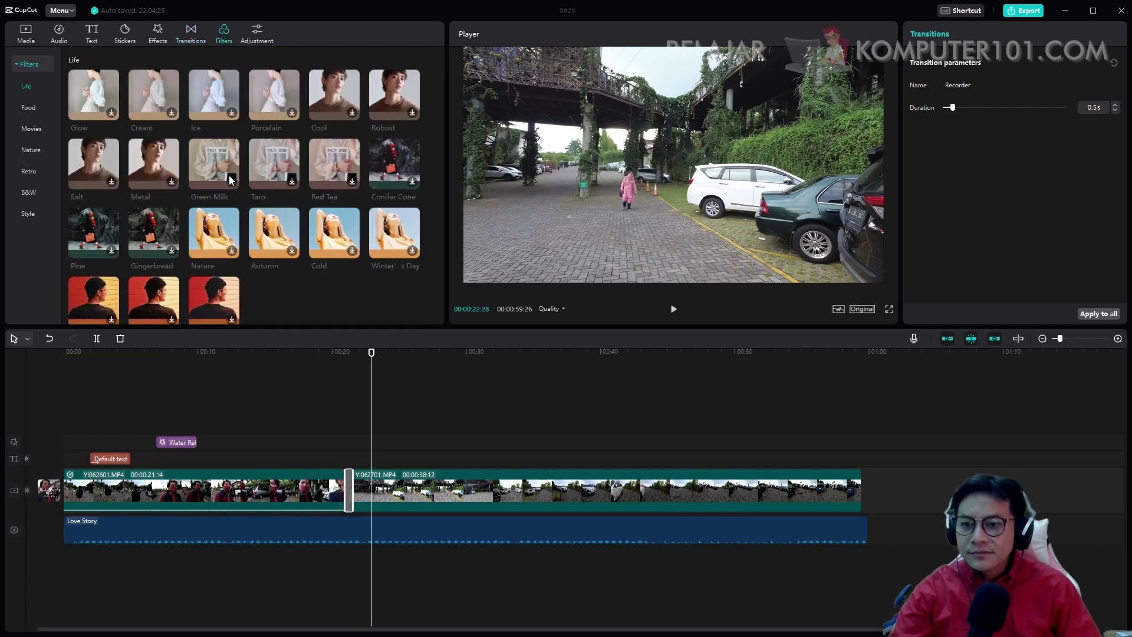
{"action": "scroll", "coordinate": [164, 284], "scroll_direction": "down", "scroll_amount": 3}
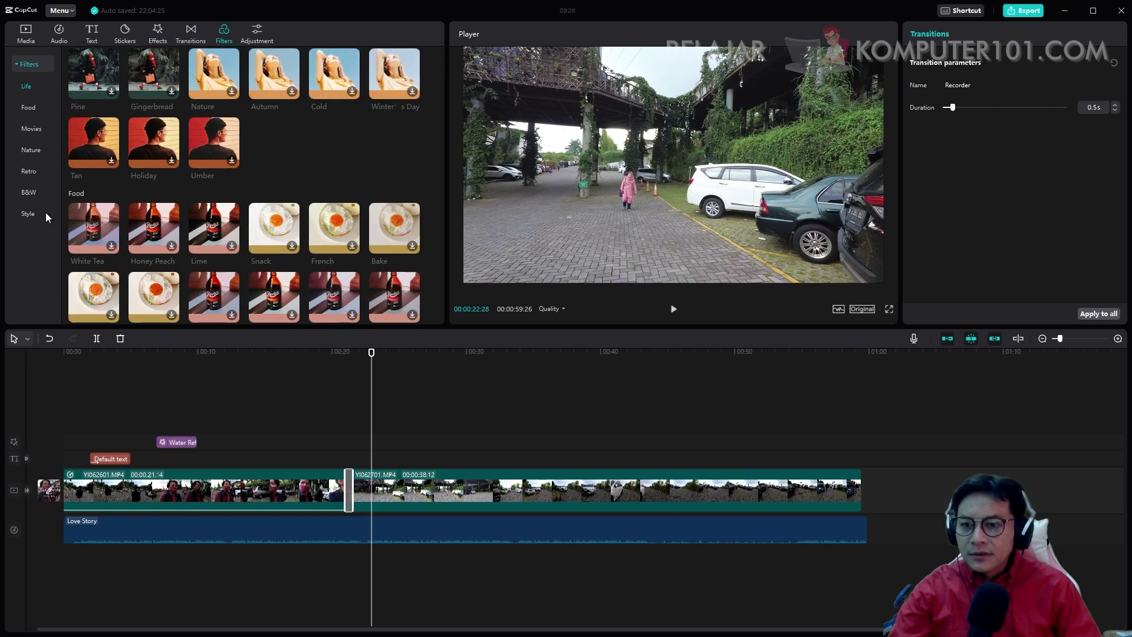
{"action": "left_click", "coordinate": [44, 213]}
{"action": "left_click", "coordinate": [160, 206]}
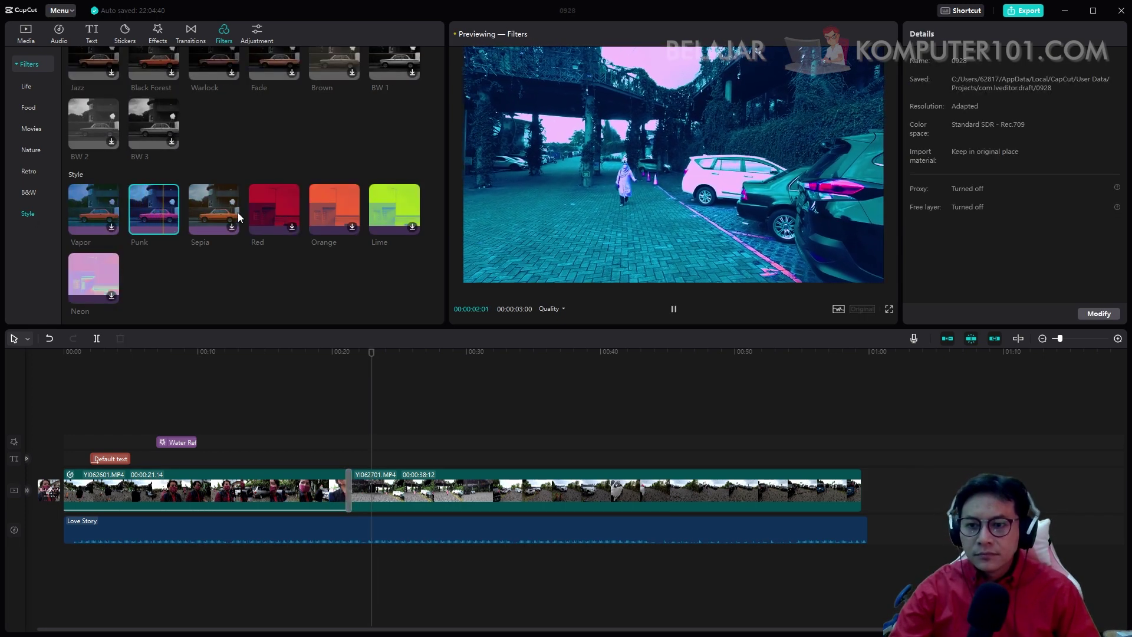
{"action": "left_click", "coordinate": [215, 208]}
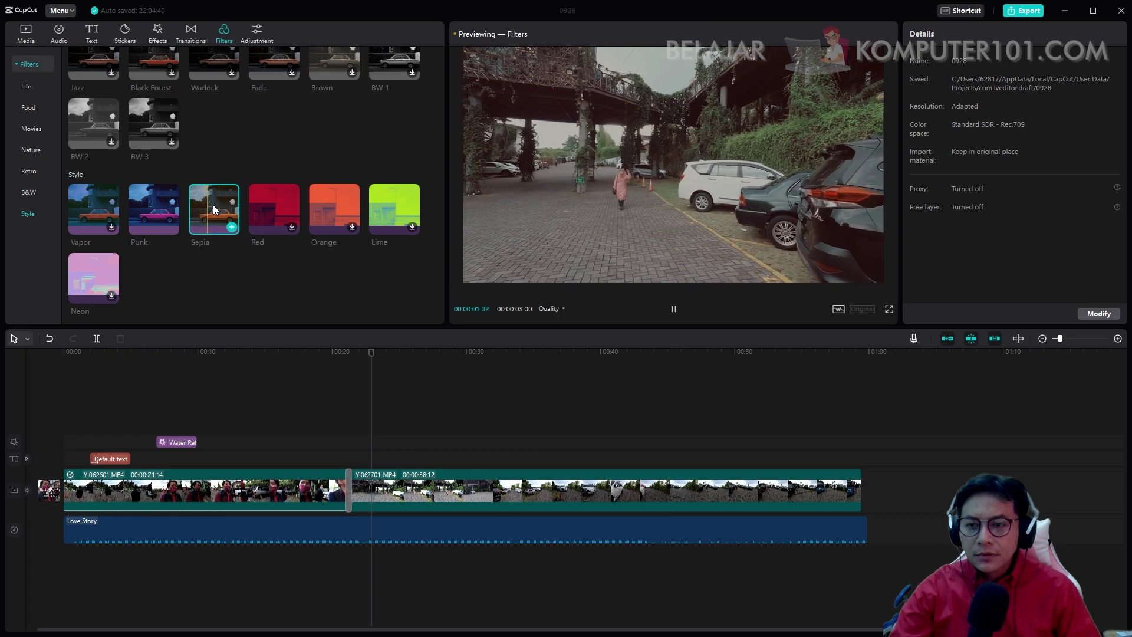
{"action": "left_click", "coordinate": [80, 207]}
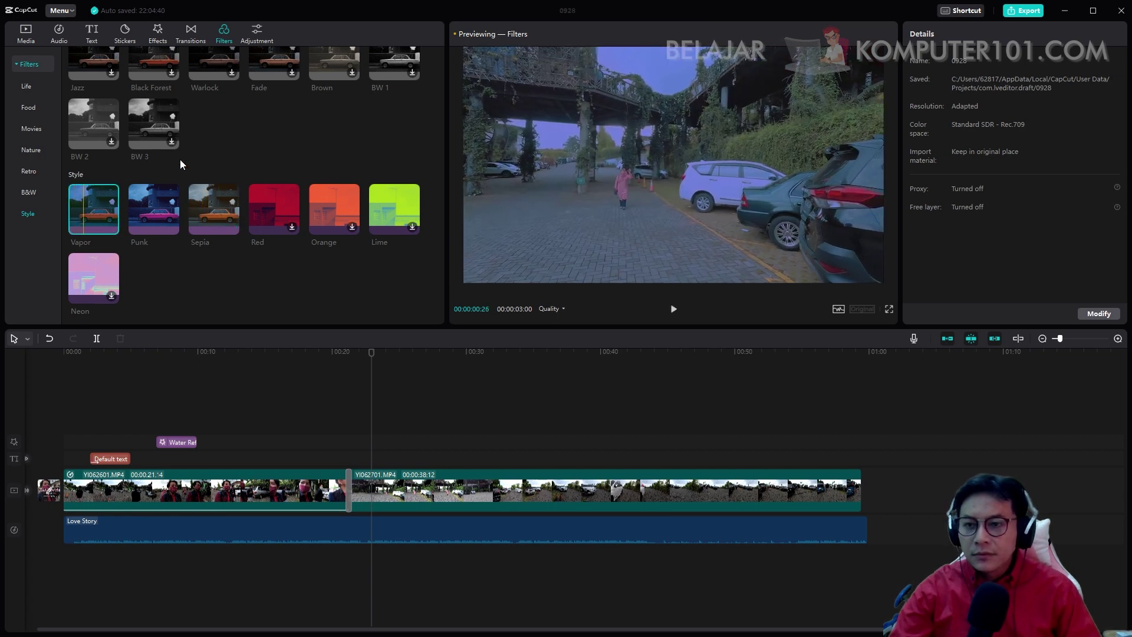
{"action": "left_click", "coordinate": [83, 271]}
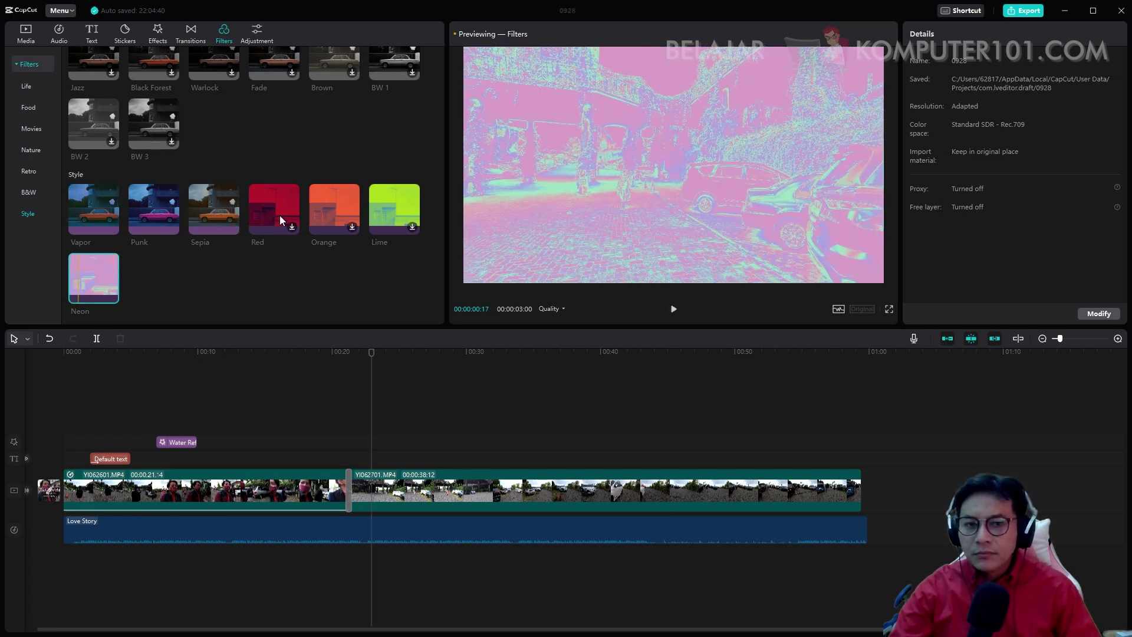
- Apply the Retro filter 1980 on the timeline from the start to about 23 seconds
{"action": "scroll", "coordinate": [295, 189], "scroll_direction": "up", "scroll_amount": 3}
{"action": "left_click", "coordinate": [341, 140]}
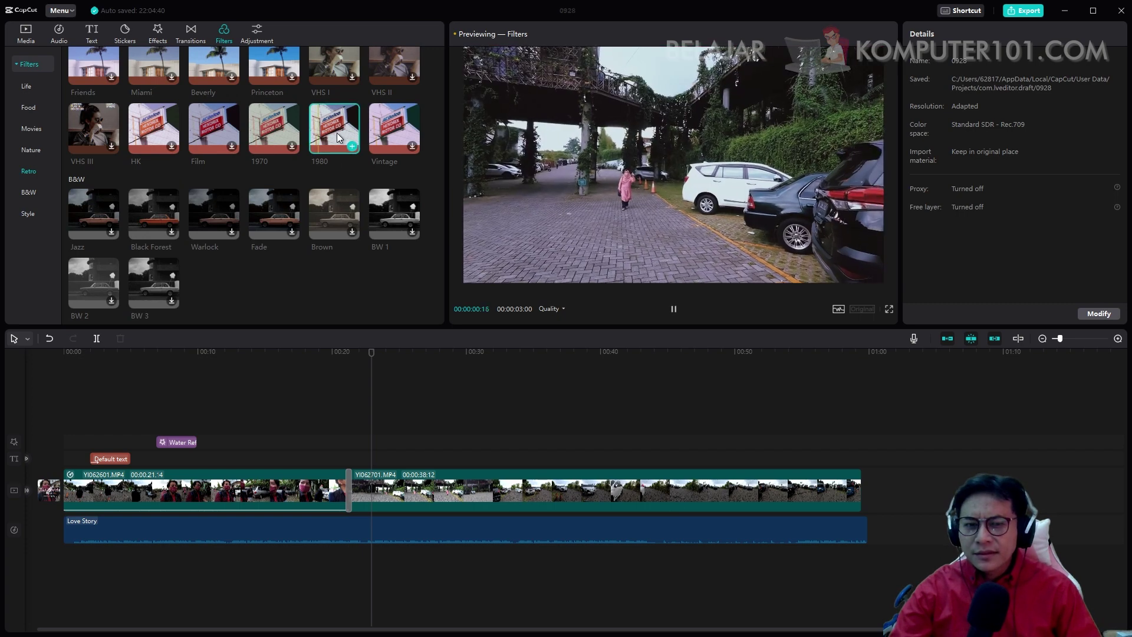
{"action": "left_click_drag", "start_coordinate": [342, 144], "coordinate": [65, 413]}
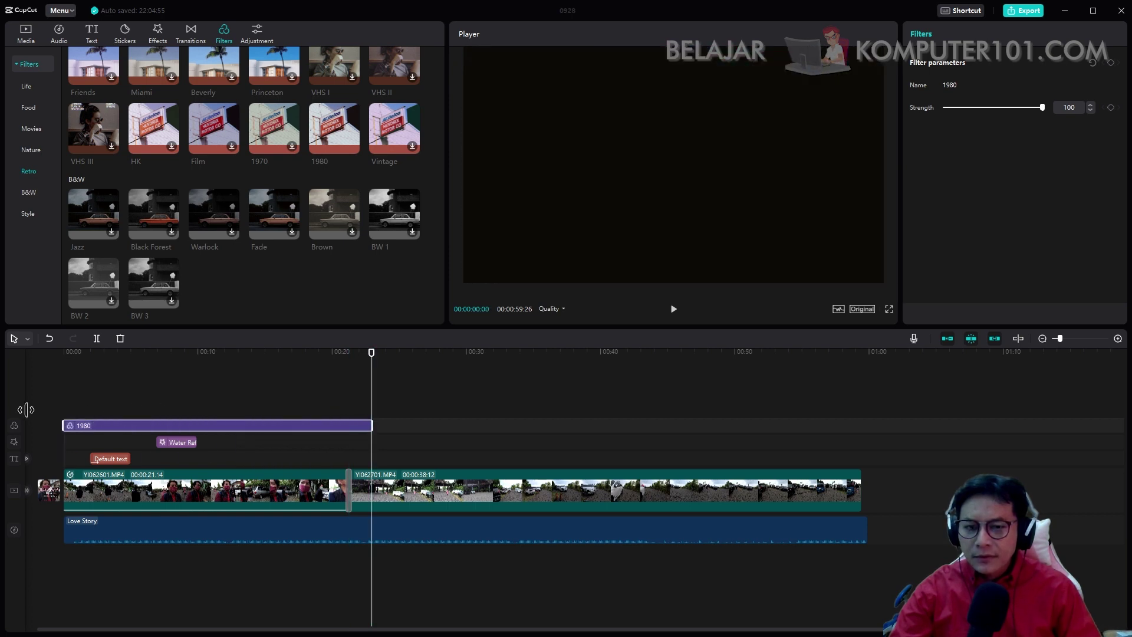
- Examine the custom adjustment and LUT import options, and check the video around the end of the 1980 filter
{"action": "left_click", "coordinate": [264, 34]}
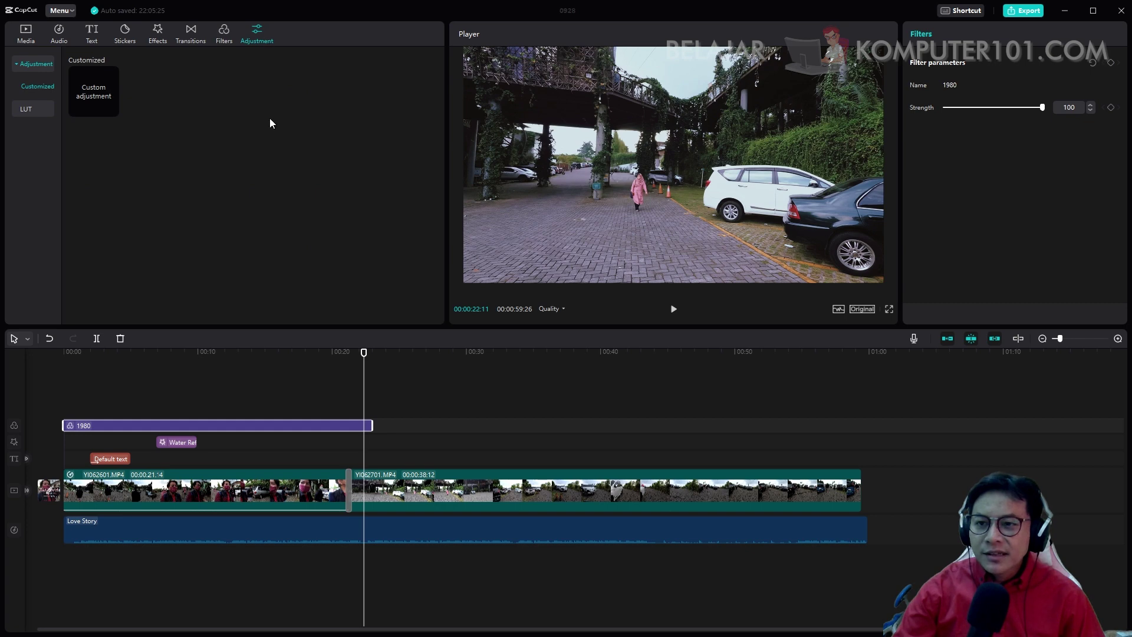
{"action": "left_click", "coordinate": [41, 103]}
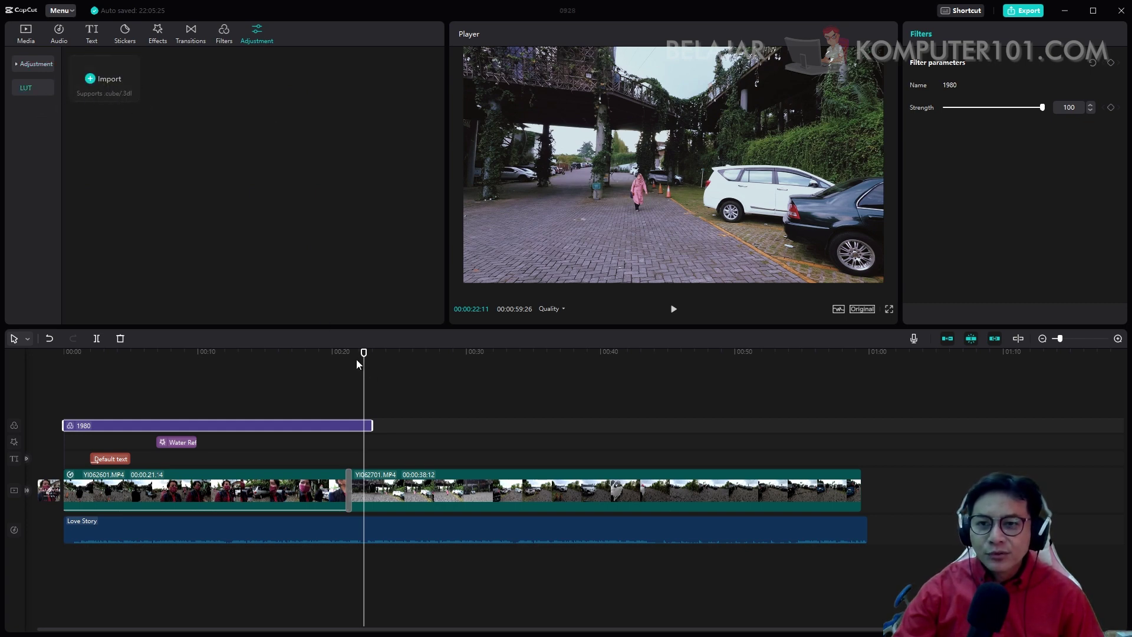
{"action": "mouse_move", "coordinate": [363, 352]}
{"action": "left_mouse_down"}
{"action": "mouse_move", "coordinate": [337, 351]}
{"action": "mouse_move", "coordinate": [371, 352]}
{"action": "left_mouse_up"}
- Review the Edit commands and the Project and Edit sections of the global settings, leaving them without changes
{"action": "left_click", "coordinate": [72, 11]}
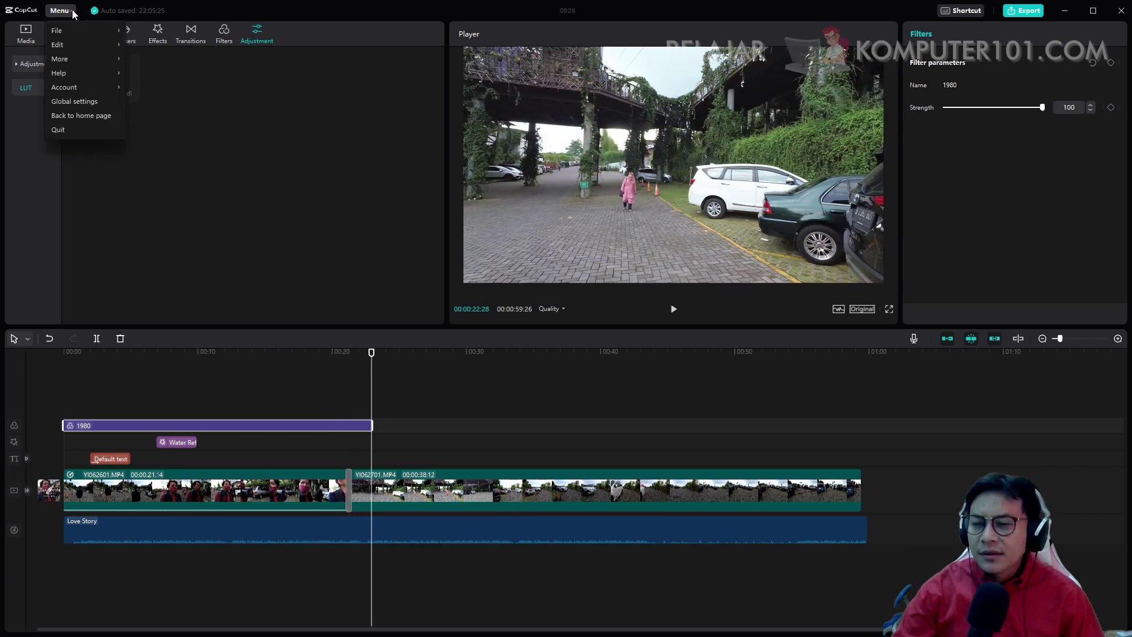
{"action": "mouse_move", "coordinate": [80, 44]}
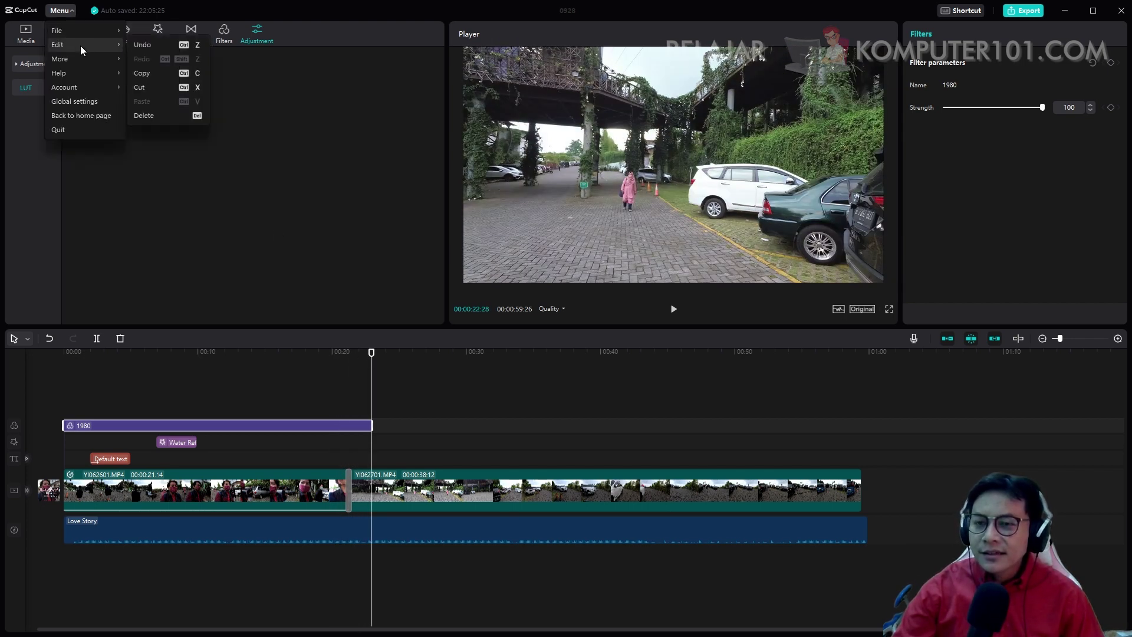
{"action": "left_click", "coordinate": [92, 103]}
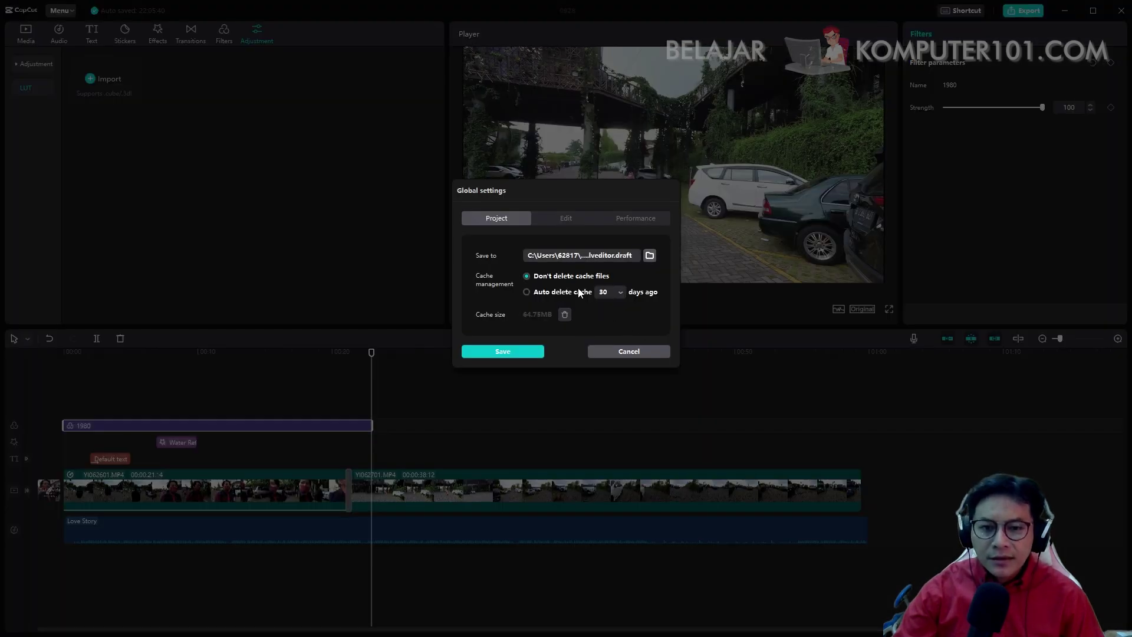
{"action": "left_click", "coordinate": [561, 222]}
{"action": "key", "text": "Escape"}
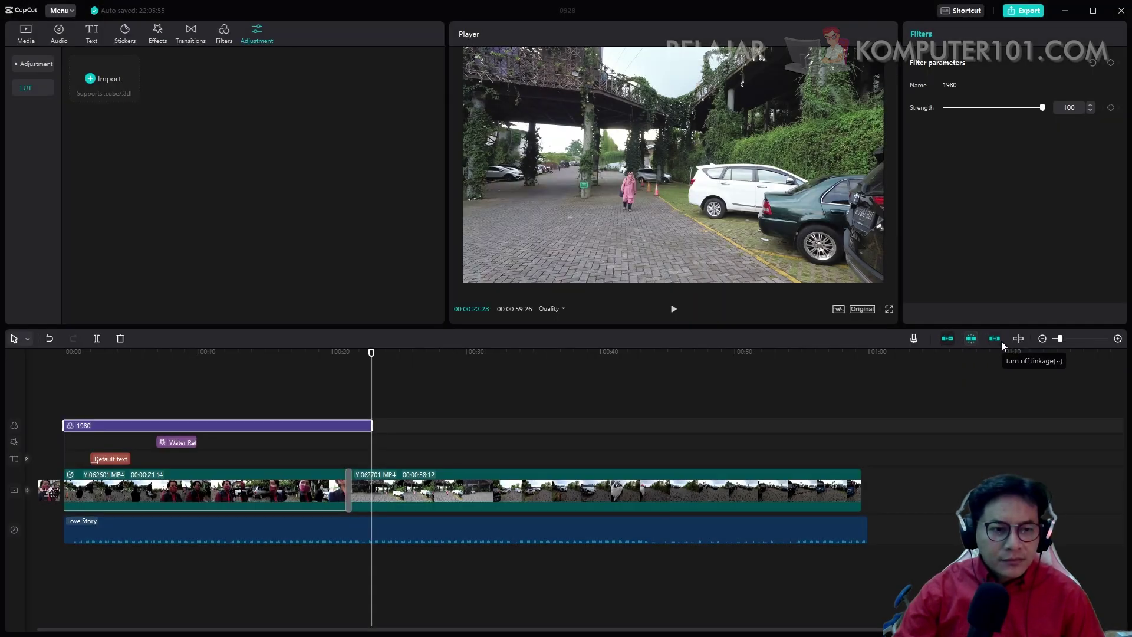
- Record a microphone voice-over of about 13 seconds from the start of the timeline
{"action": "left_click_drag", "start_coordinate": [1060, 339], "coordinate": [1057, 343]}
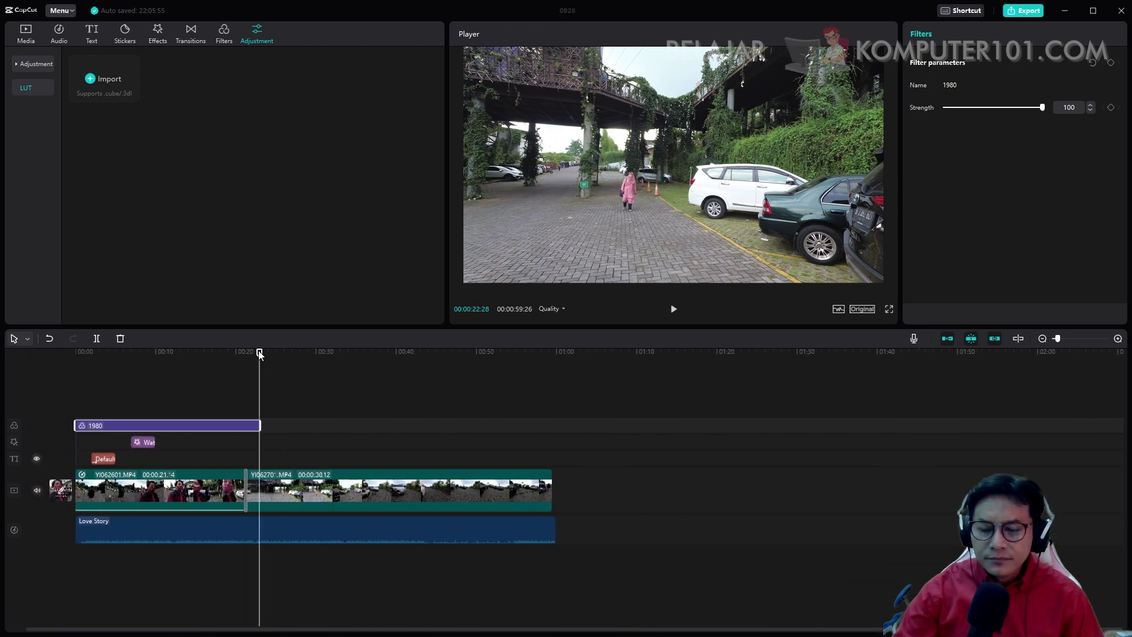
{"action": "left_click_drag", "start_coordinate": [260, 353], "coordinate": [312, 353]}
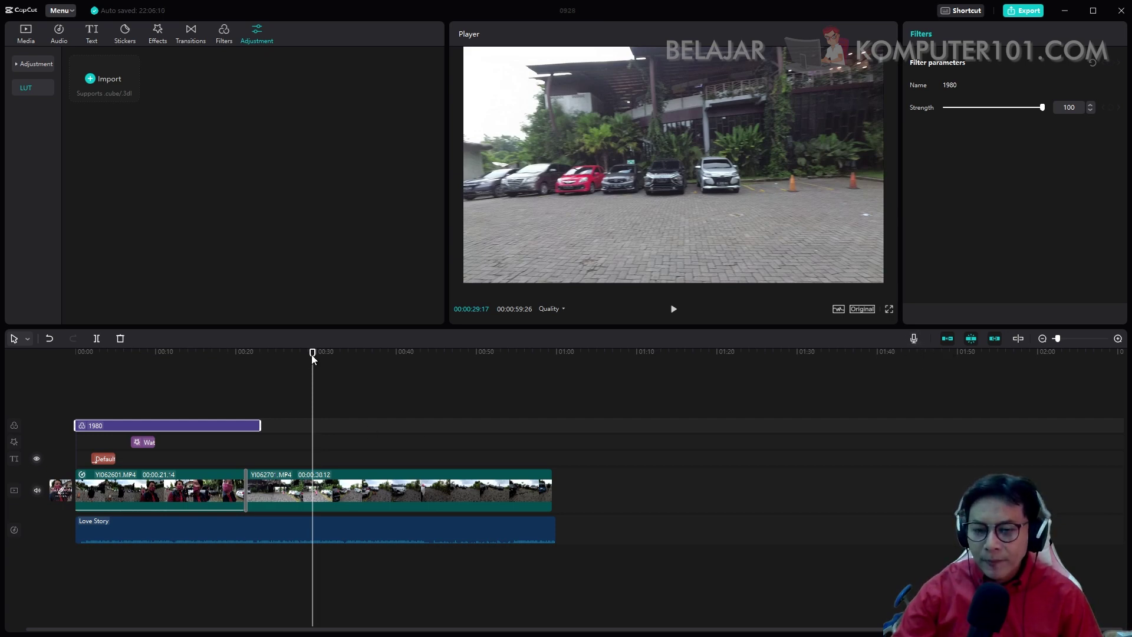
{"action": "left_click_drag", "start_coordinate": [311, 355], "coordinate": [49, 369]}
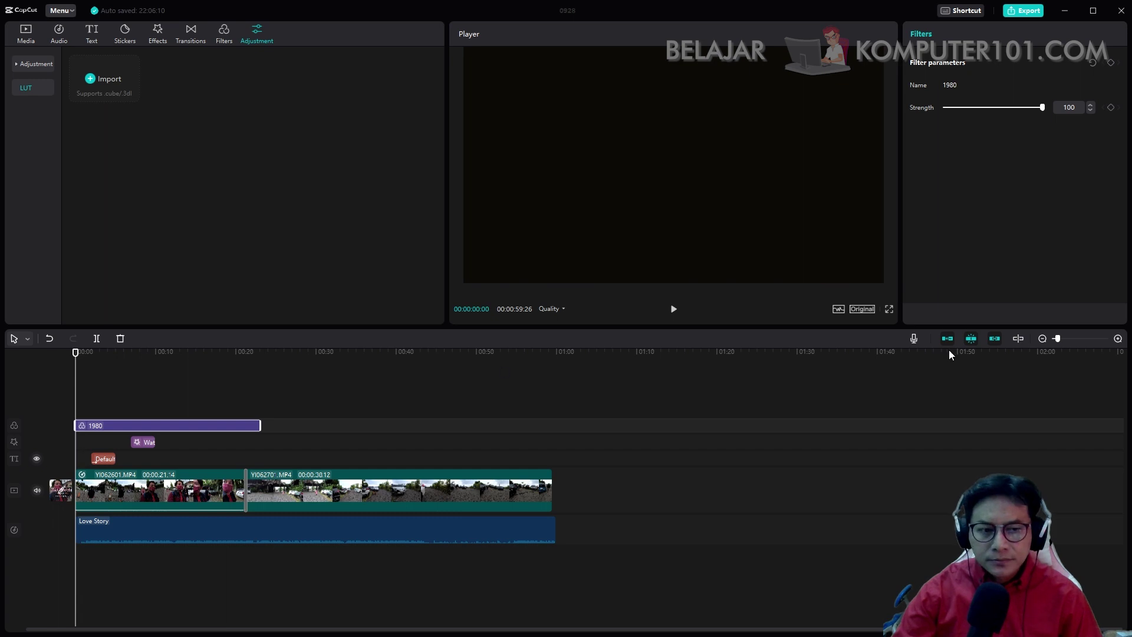
{"action": "left_click", "coordinate": [913, 338]}
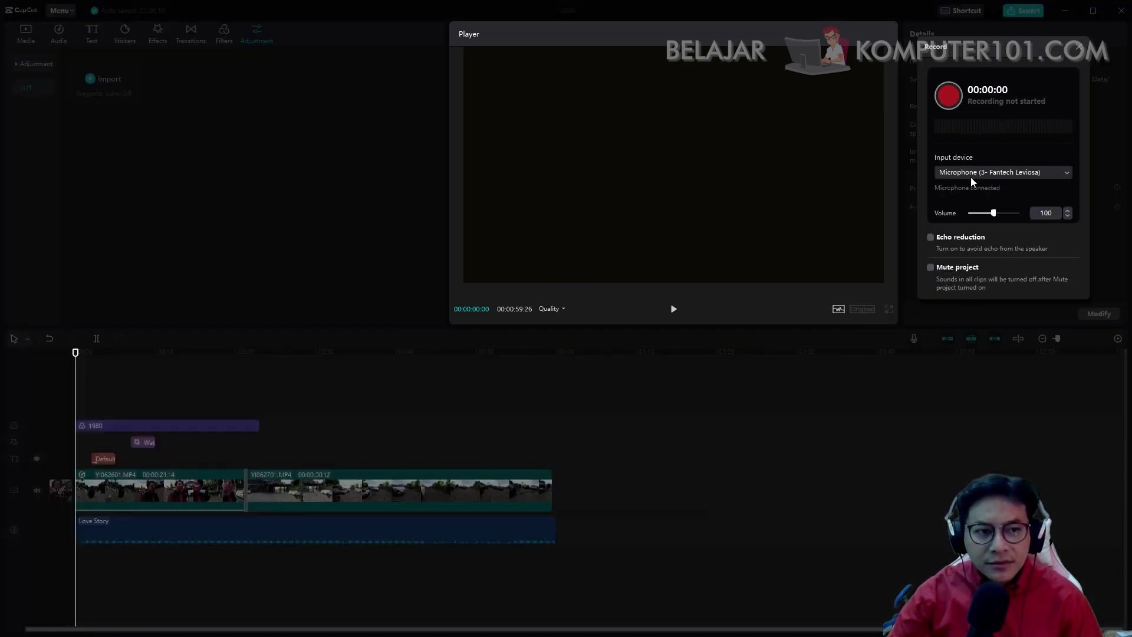
{"action": "left_click", "coordinate": [951, 96]}
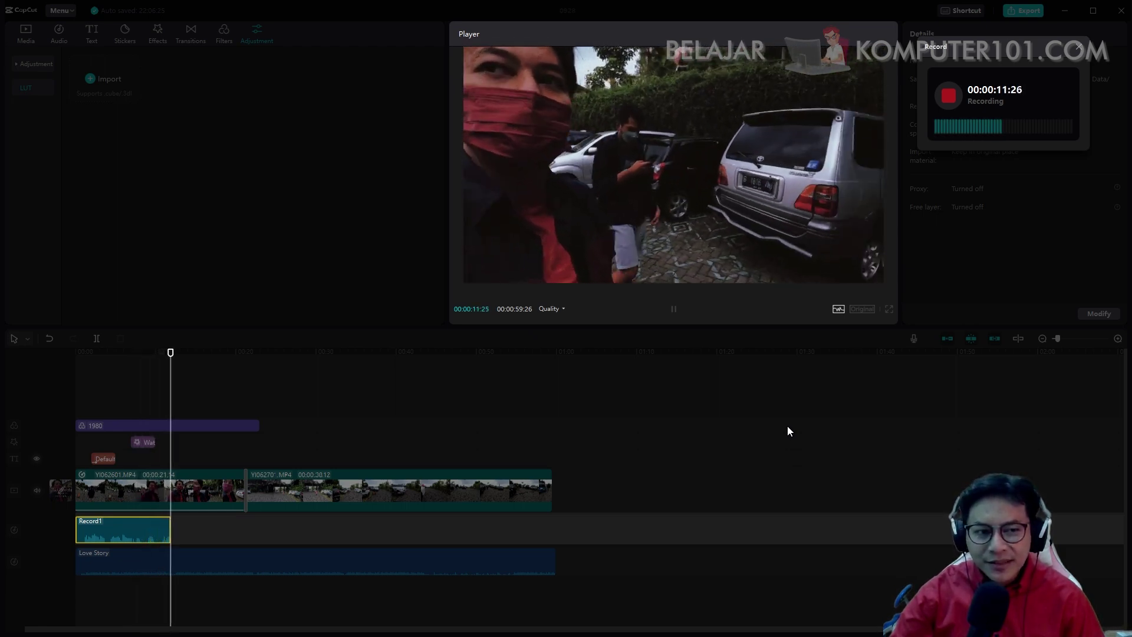
{"action": "left_click", "coordinate": [949, 96]}
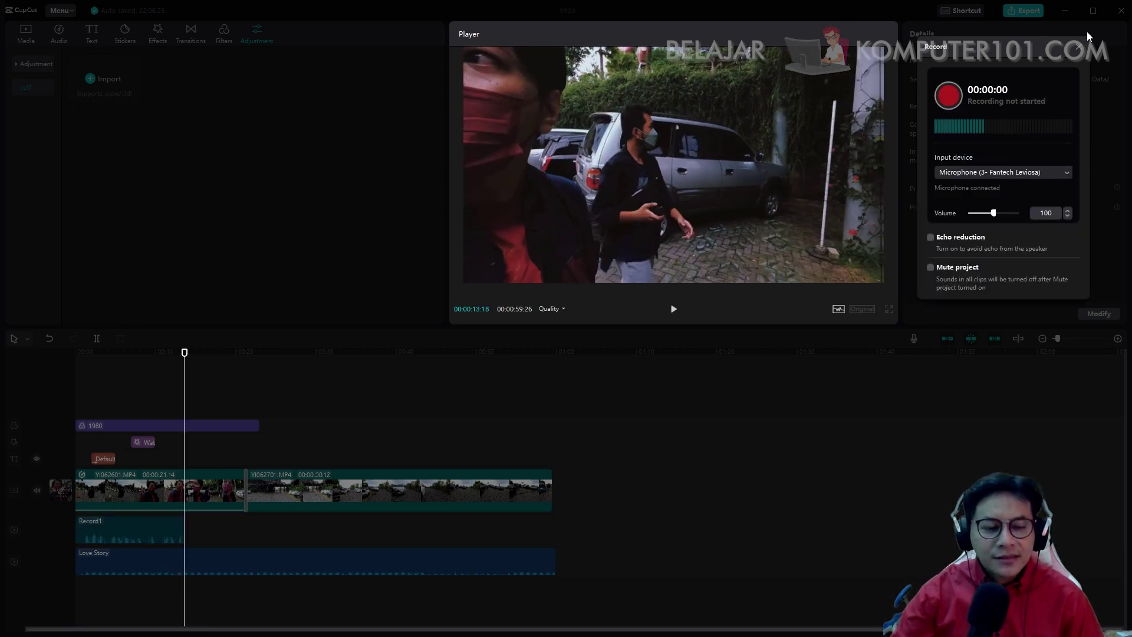
{"action": "left_click", "coordinate": [1078, 47]}
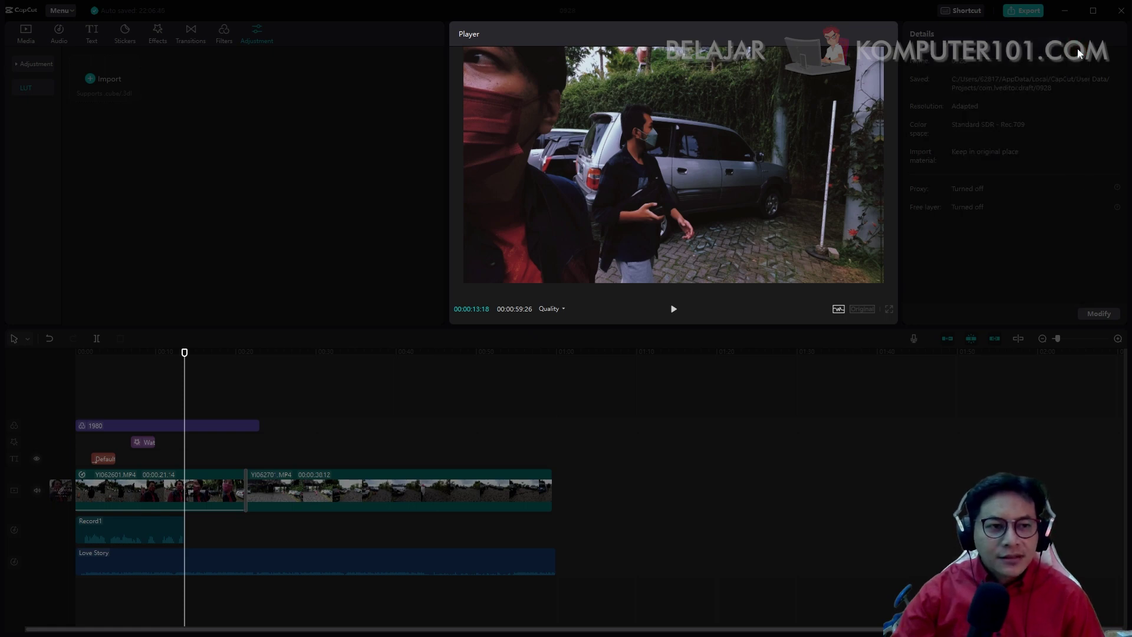
- Select the voice recording and listen to it from about 4 seconds
{"action": "left_click_drag", "start_coordinate": [181, 353], "coordinate": [107, 353]}
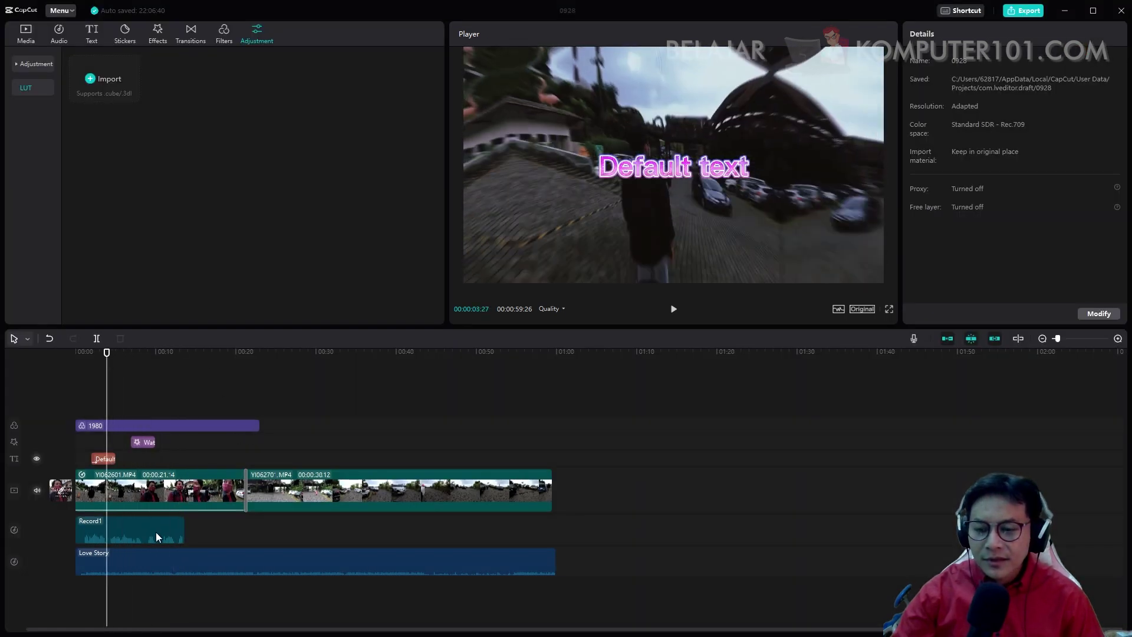
{"action": "left_click", "coordinate": [142, 534]}
{"action": "key", "text": "space"}
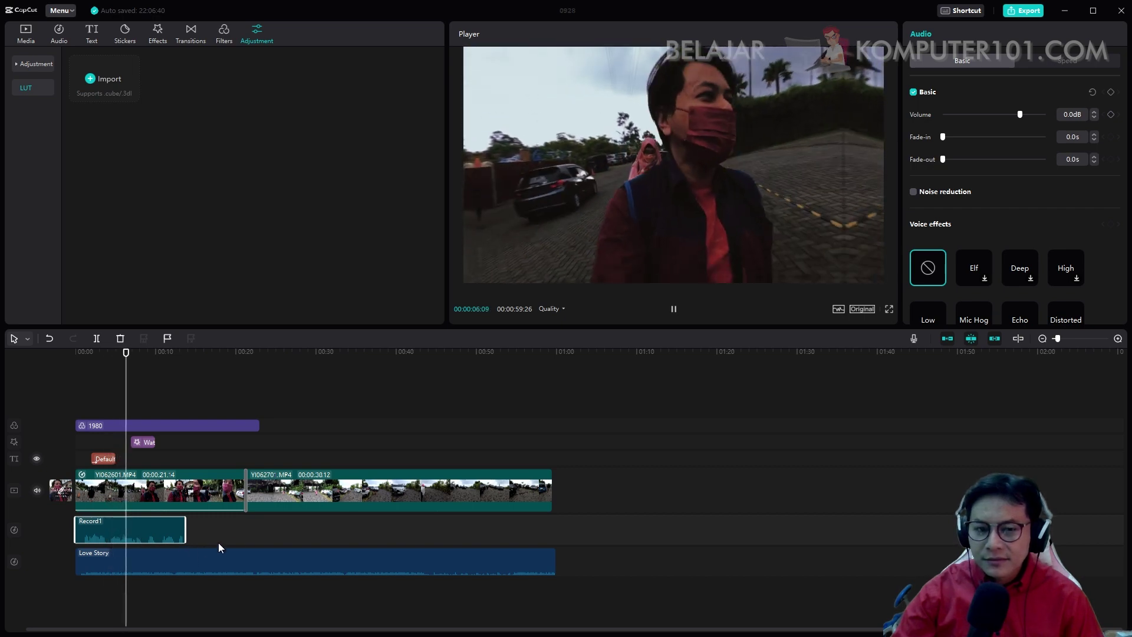
{"action": "key", "text": "space"}
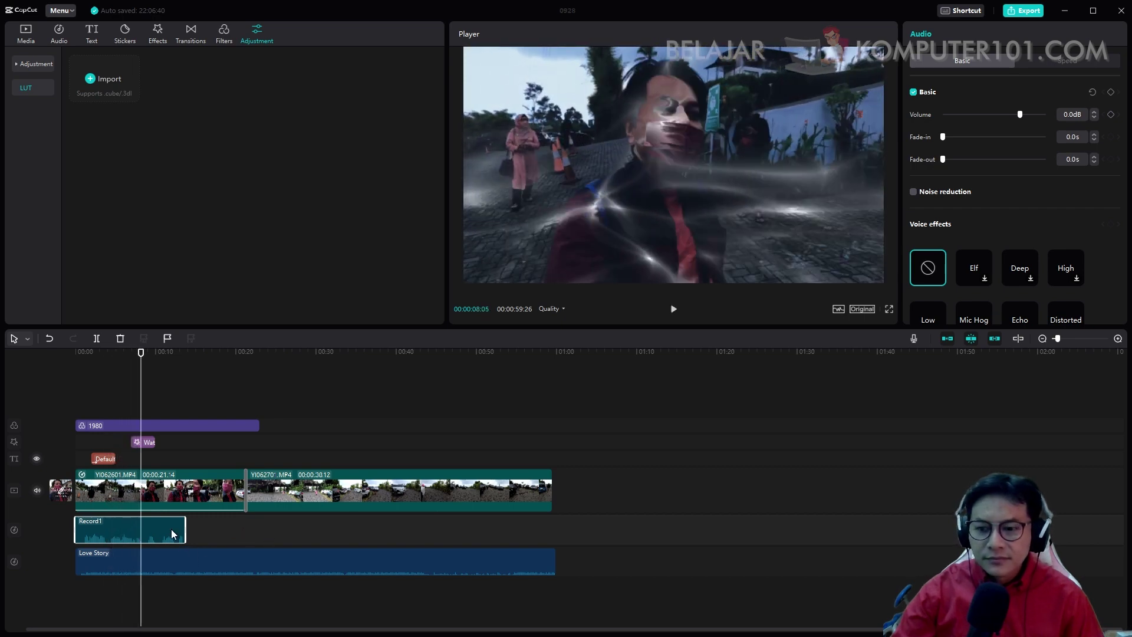
- Raise the voice recording's volume to 13.1 dB and listen to the result
{"action": "left_click_drag", "start_coordinate": [1020, 114], "coordinate": [1039, 120]}
{"action": "key", "text": "space"}
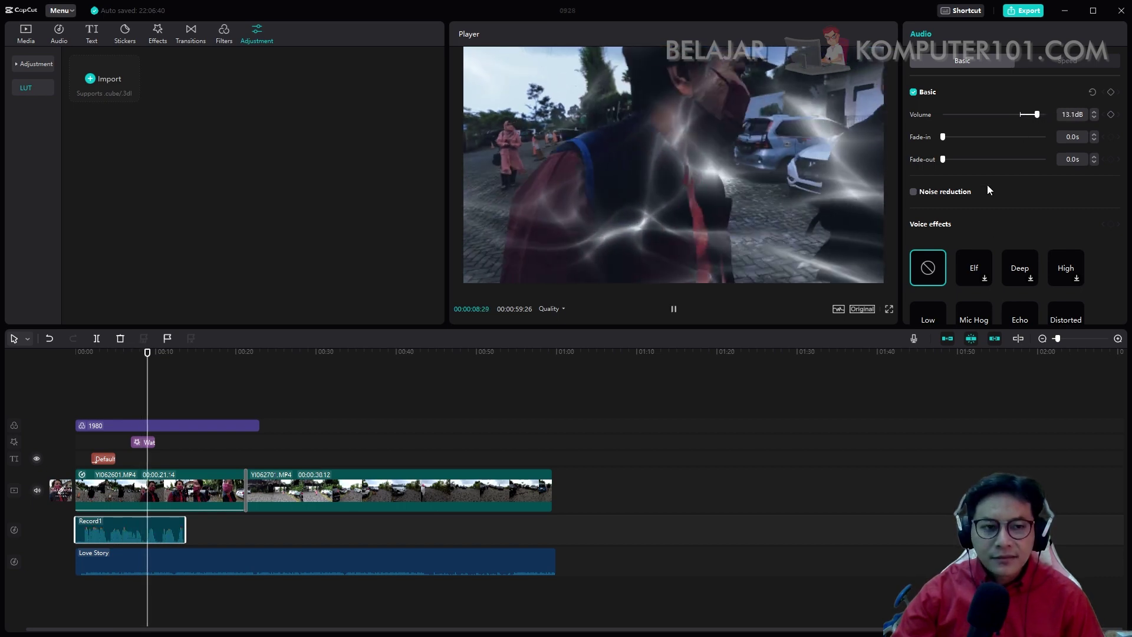
{"action": "key", "text": "space"}
- Apply the Lo-Fi voice effect to the voice recording and play it back from near the start of the timeline
{"action": "scroll", "coordinate": [1049, 242], "scroll_direction": "down", "scroll_amount": 5}
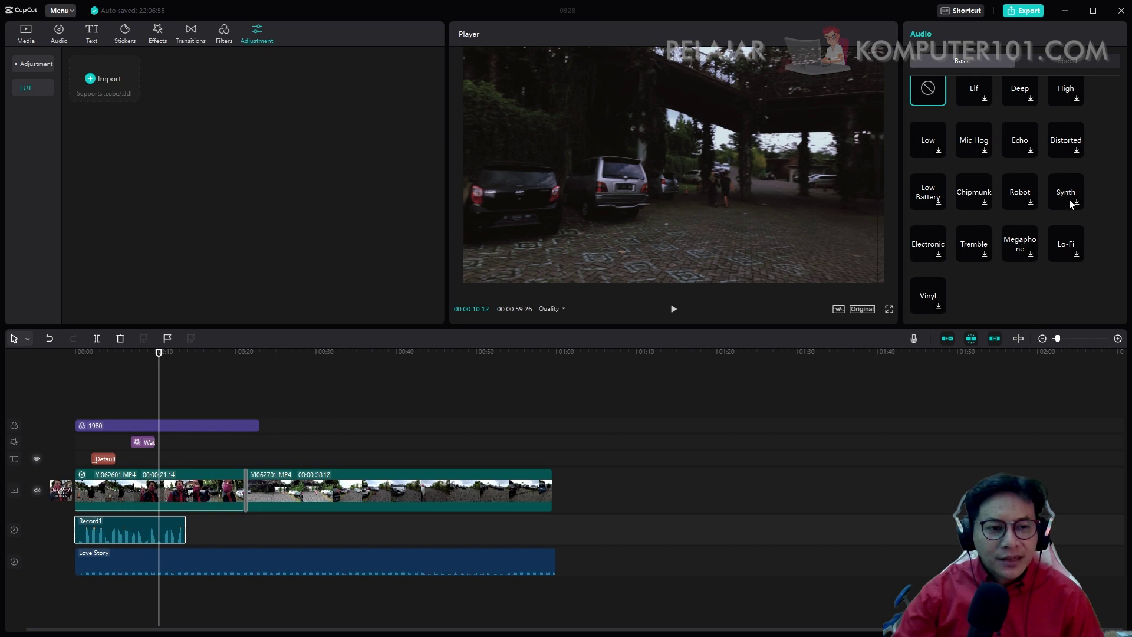
{"action": "left_click", "coordinate": [1056, 249]}
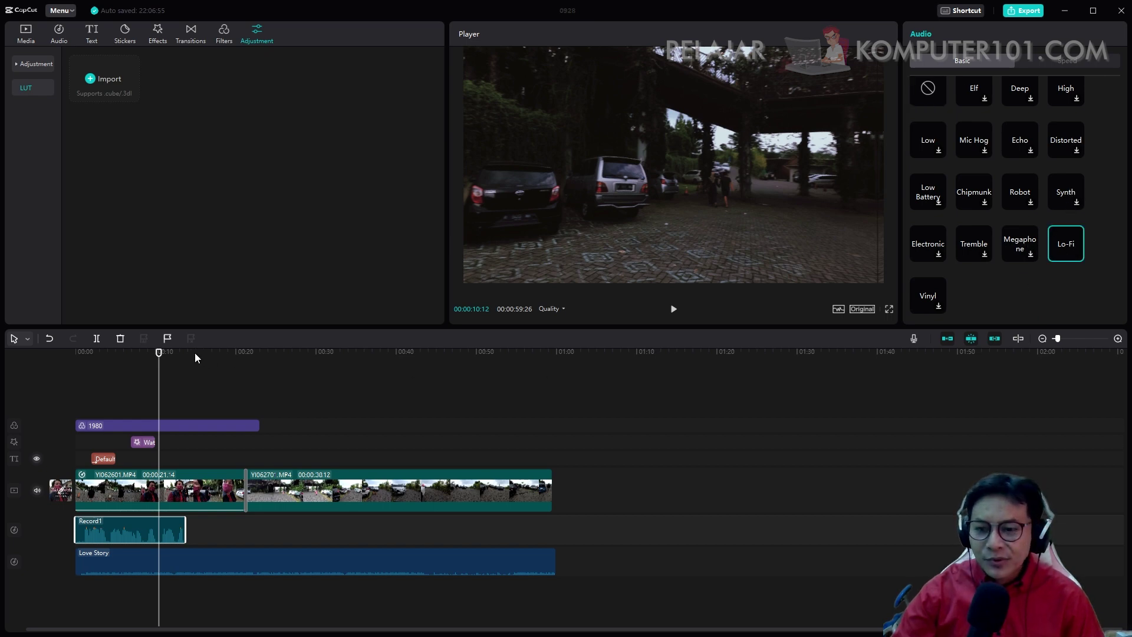
{"action": "left_click_drag", "start_coordinate": [162, 351], "coordinate": [87, 354]}
{"action": "key", "text": "space"}
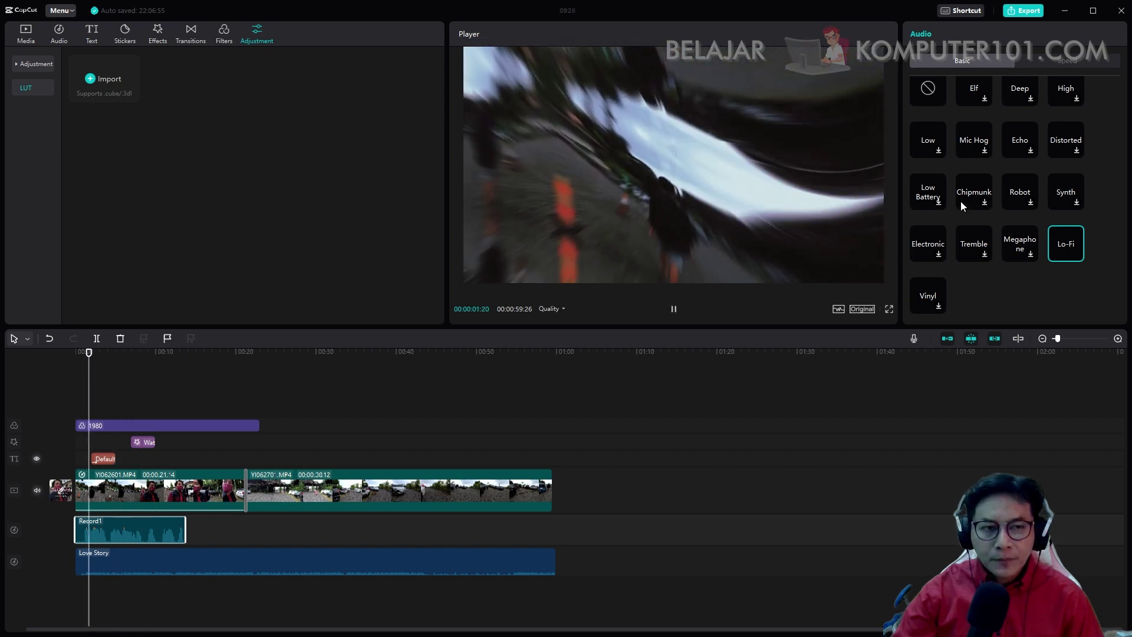
- Set the voice recording's volume to 9.0 dB and listen to it with the Lo-Fi effect
{"action": "scroll", "coordinate": [1068, 220], "scroll_direction": "up", "scroll_amount": 3}
{"action": "key", "text": "space"}
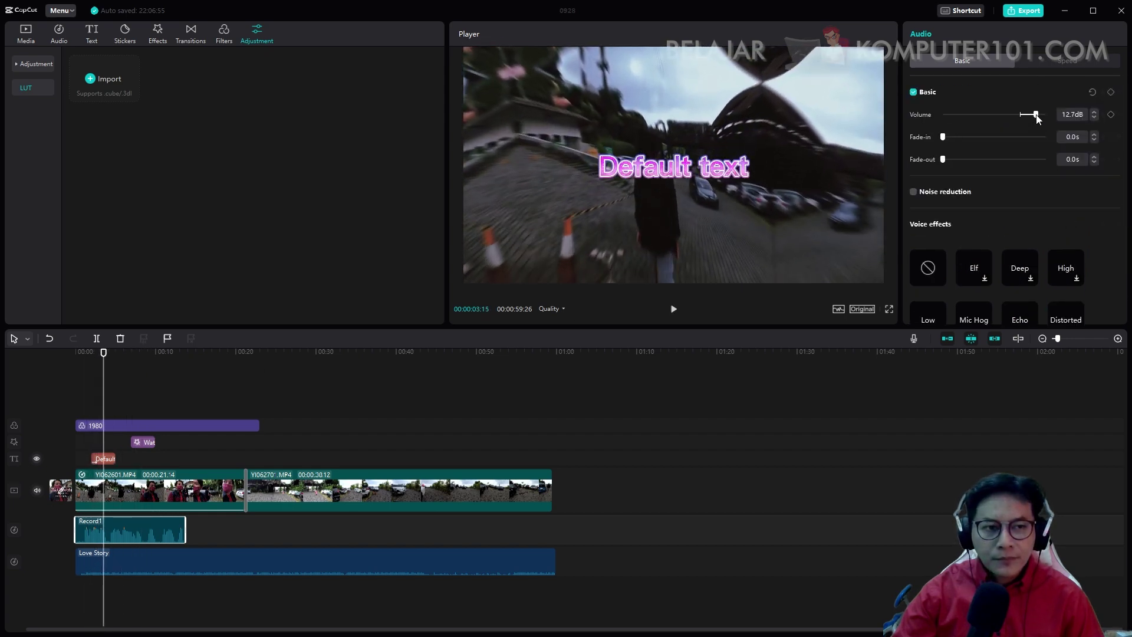
{"action": "left_click_drag", "start_coordinate": [1037, 116], "coordinate": [1031, 117]}
{"action": "key", "text": "space"}
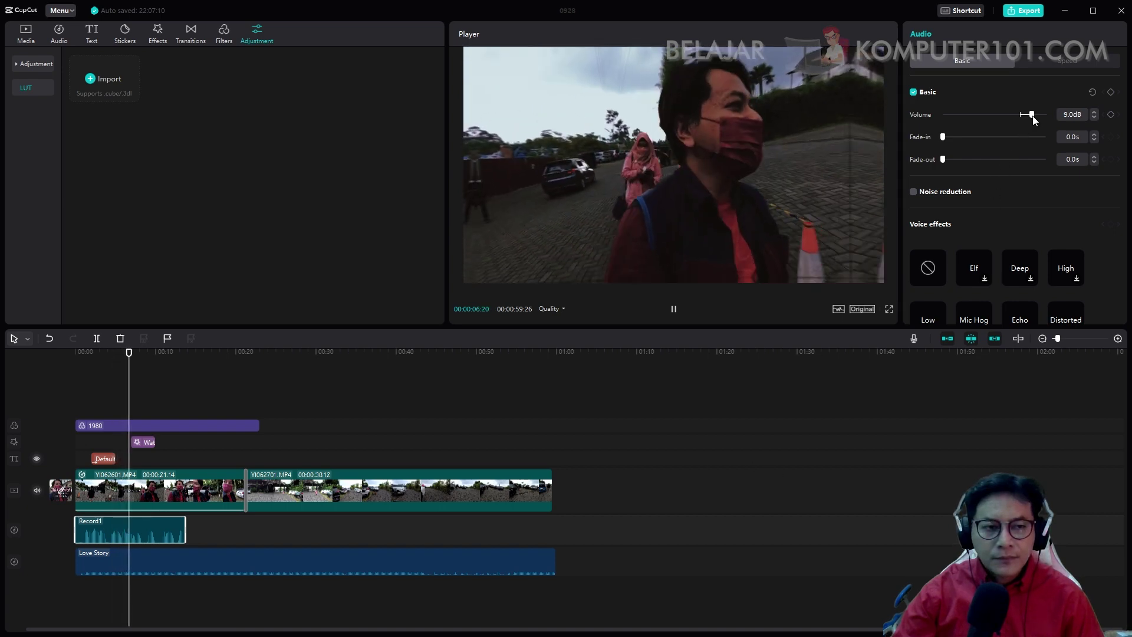
- Set the voice recording's volume to 9.5 dB and listen to it up to about 10 seconds
{"action": "left_click", "coordinate": [1033, 116]}
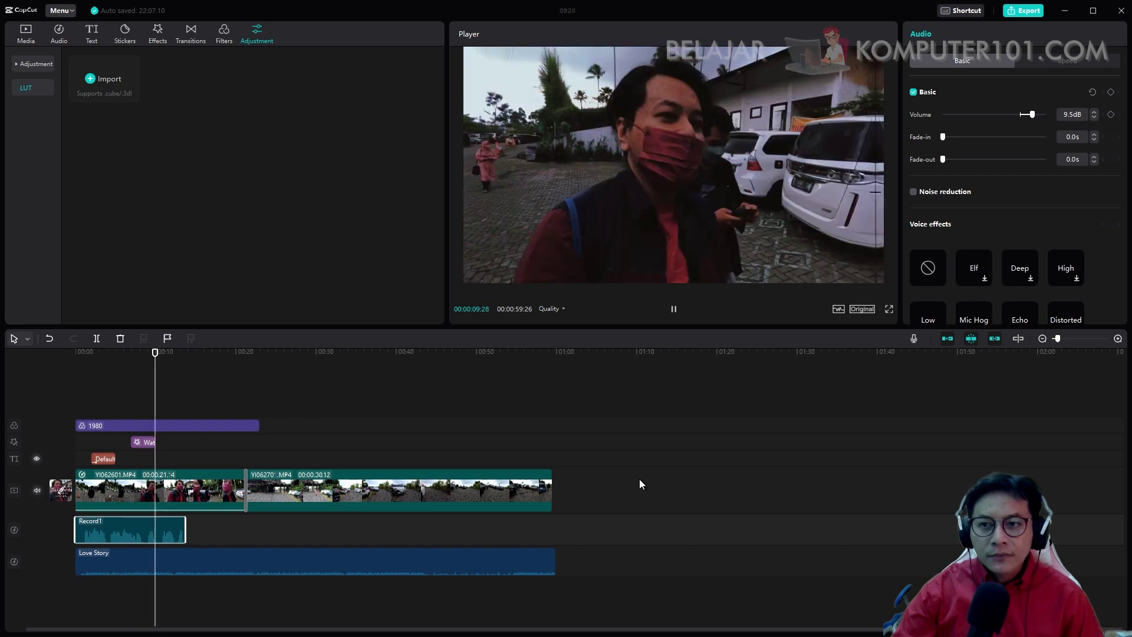
{"action": "key", "text": "space"}
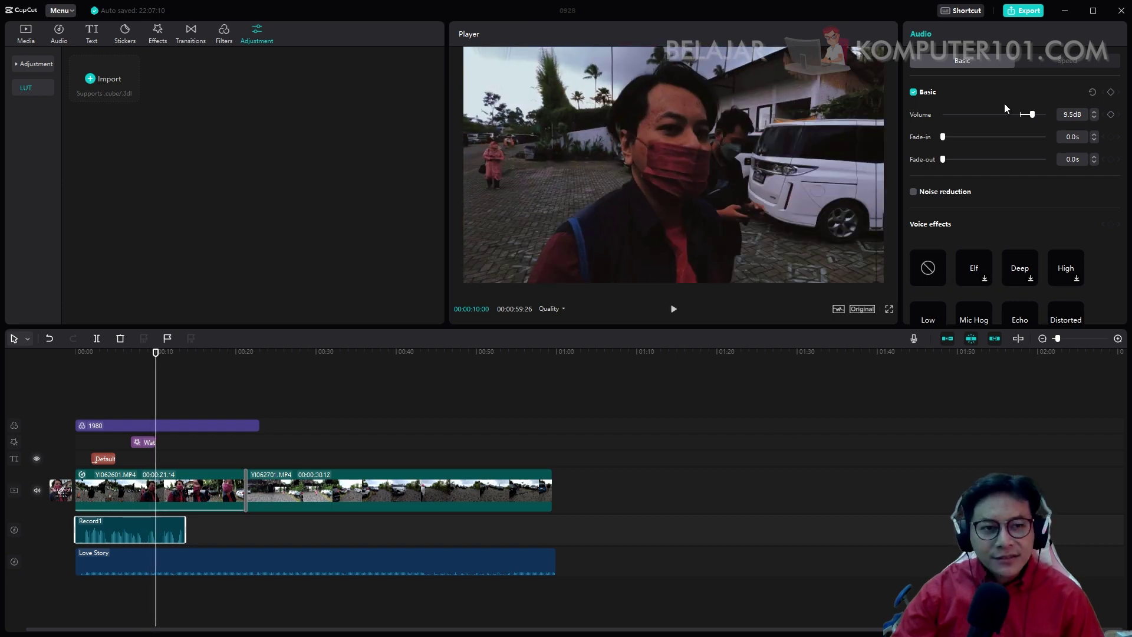
- Look through the keyboard shortcut lists for Timeline, Player, Basic and Other, and close the shortcut reference
{"action": "left_click", "coordinate": [966, 11]}
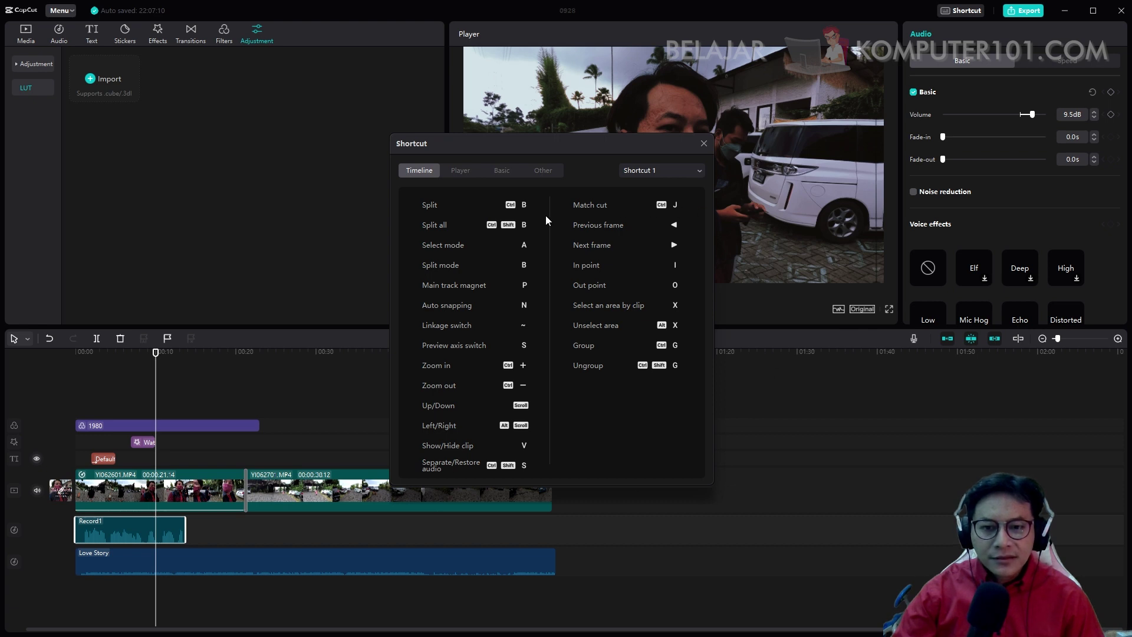
{"action": "left_click", "coordinate": [460, 171]}
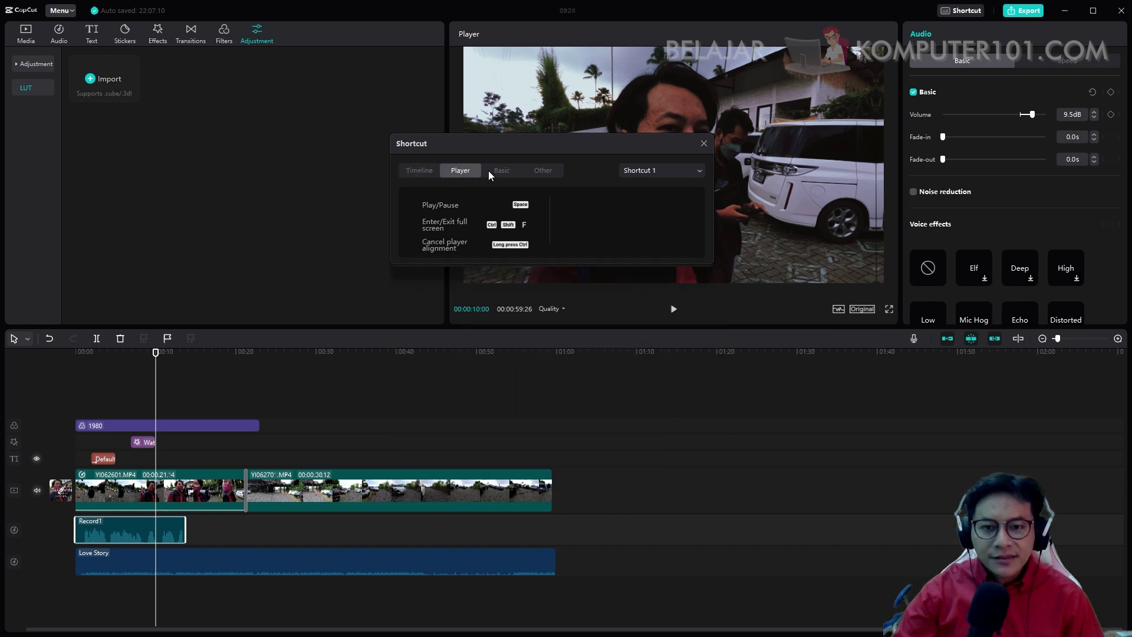
{"action": "left_click", "coordinate": [494, 168]}
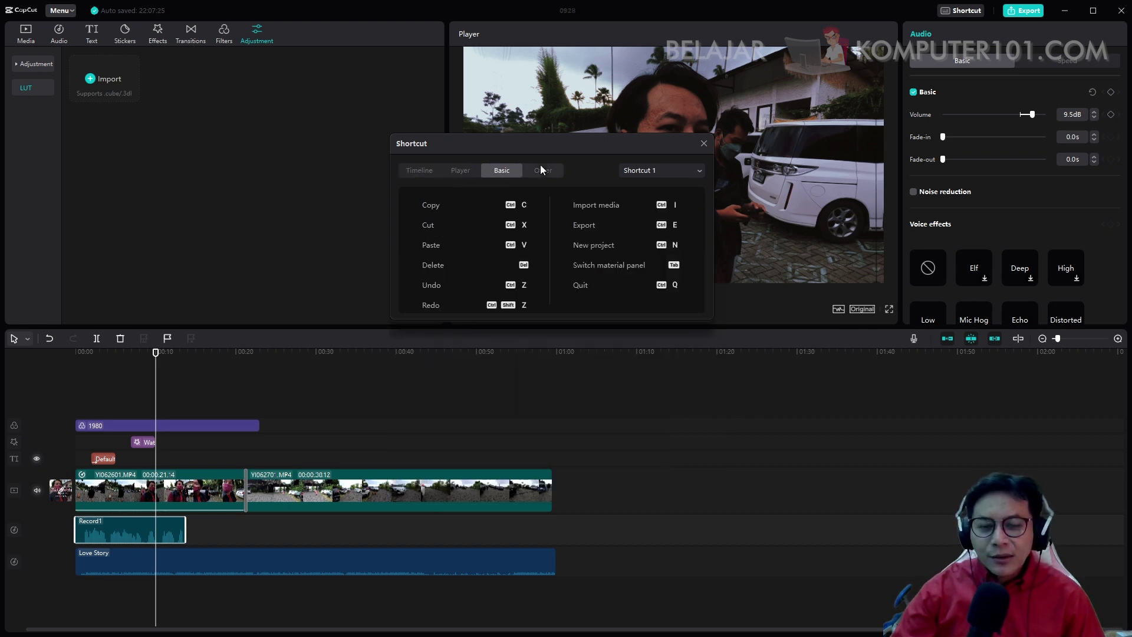
{"action": "left_click", "coordinate": [542, 170]}
{"action": "left_click", "coordinate": [705, 147]}
- Play and pause the timeline twice, from 10 seconds to about 14 seconds
{"action": "key", "text": "space"}
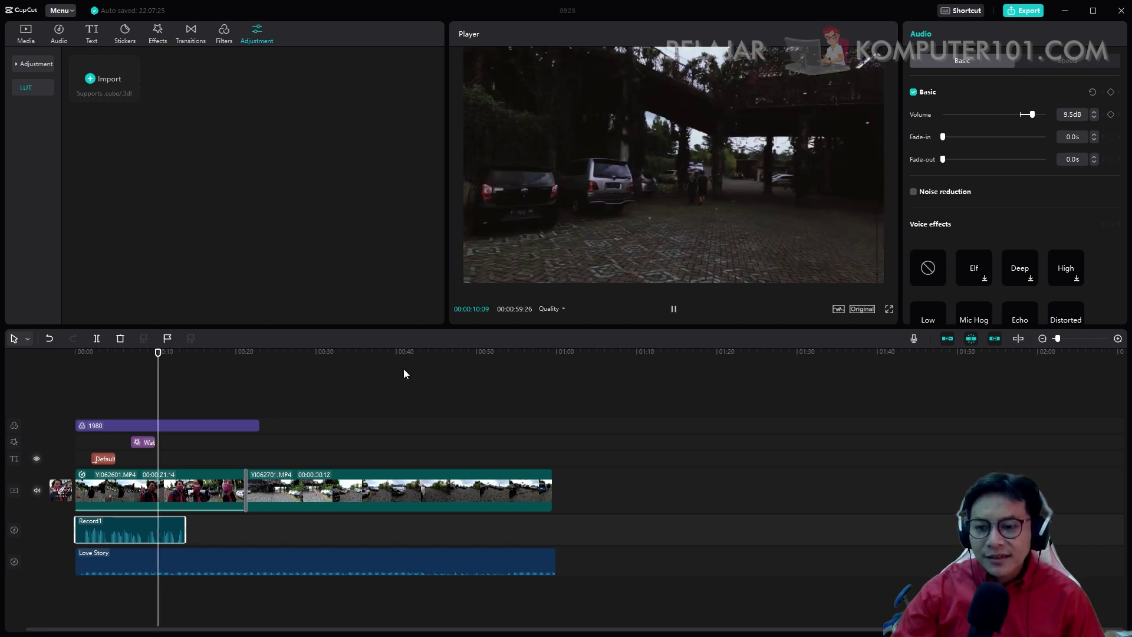
{"action": "key", "text": "space"}
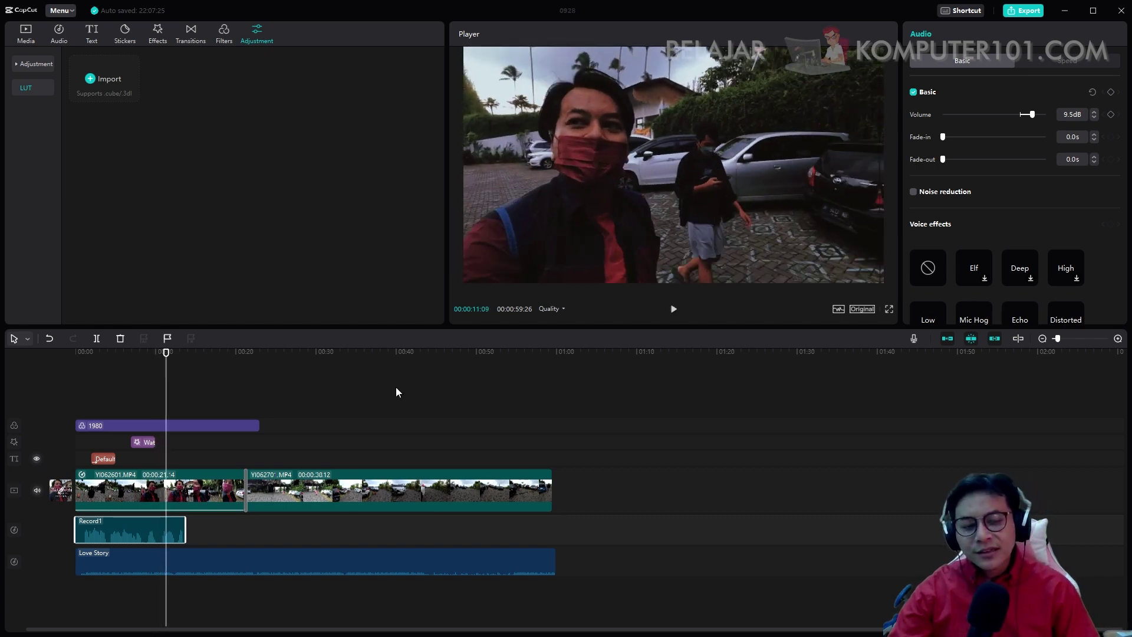
{"action": "key", "text": "space"}
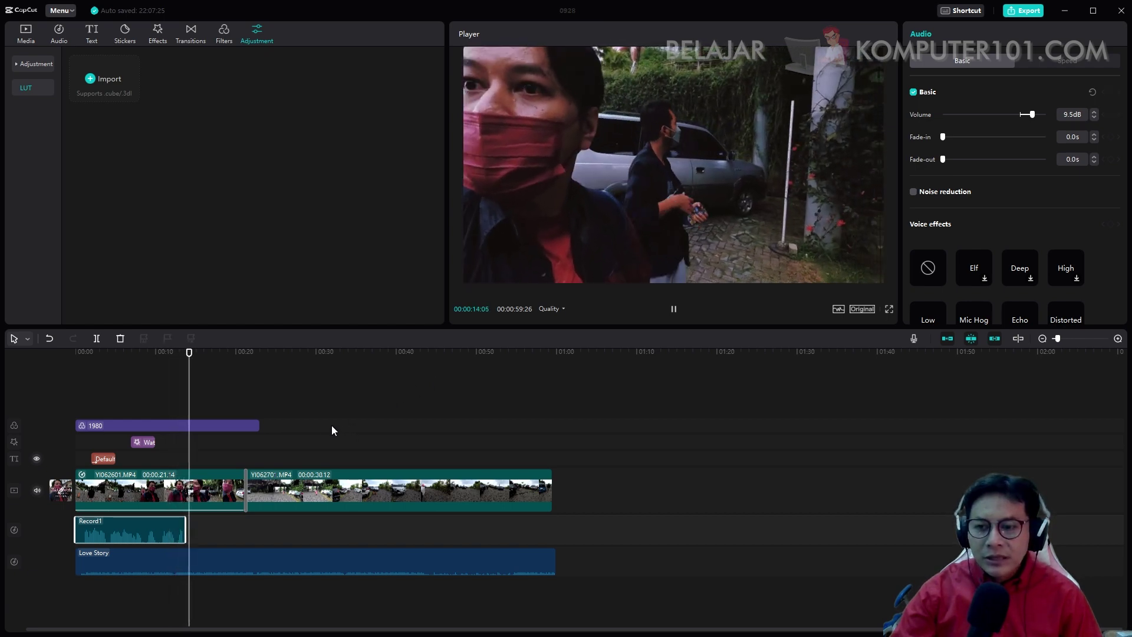
{"action": "key", "text": "space"}
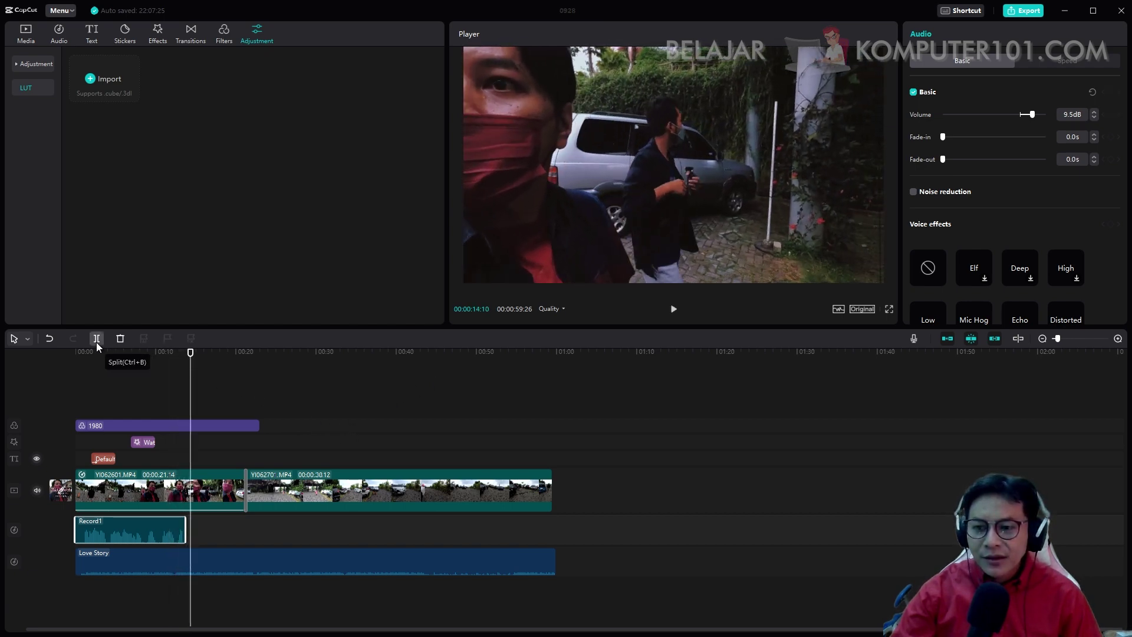
- Split the second video clip on the main track at about 32 seconds
{"action": "left_click_drag", "start_coordinate": [188, 352], "coordinate": [333, 359]}
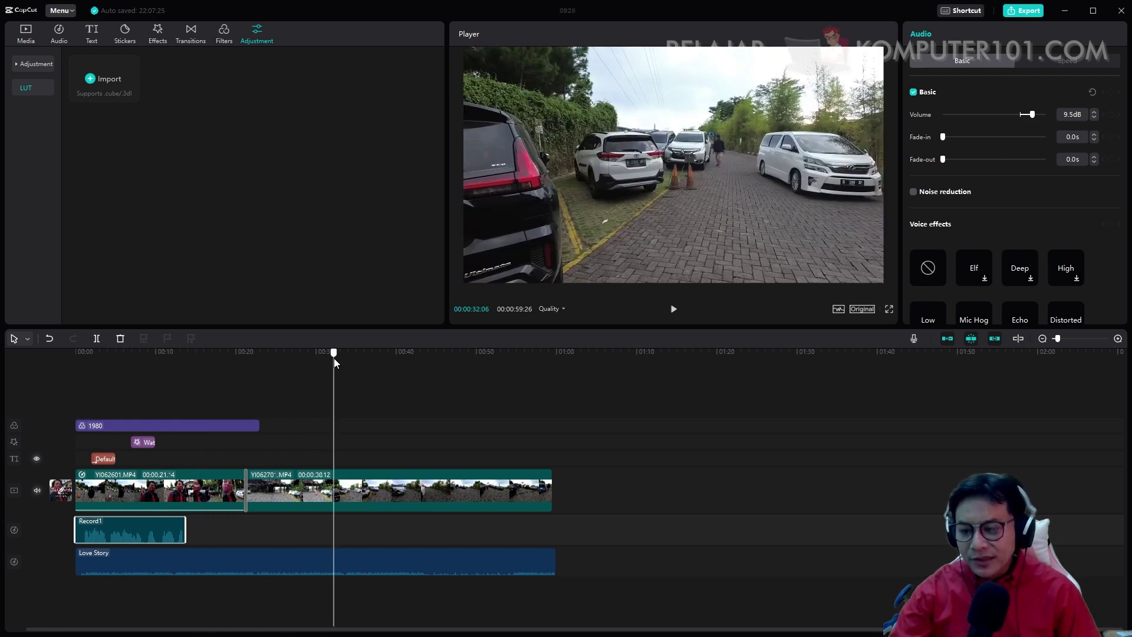
{"action": "left_click", "coordinate": [335, 479]}
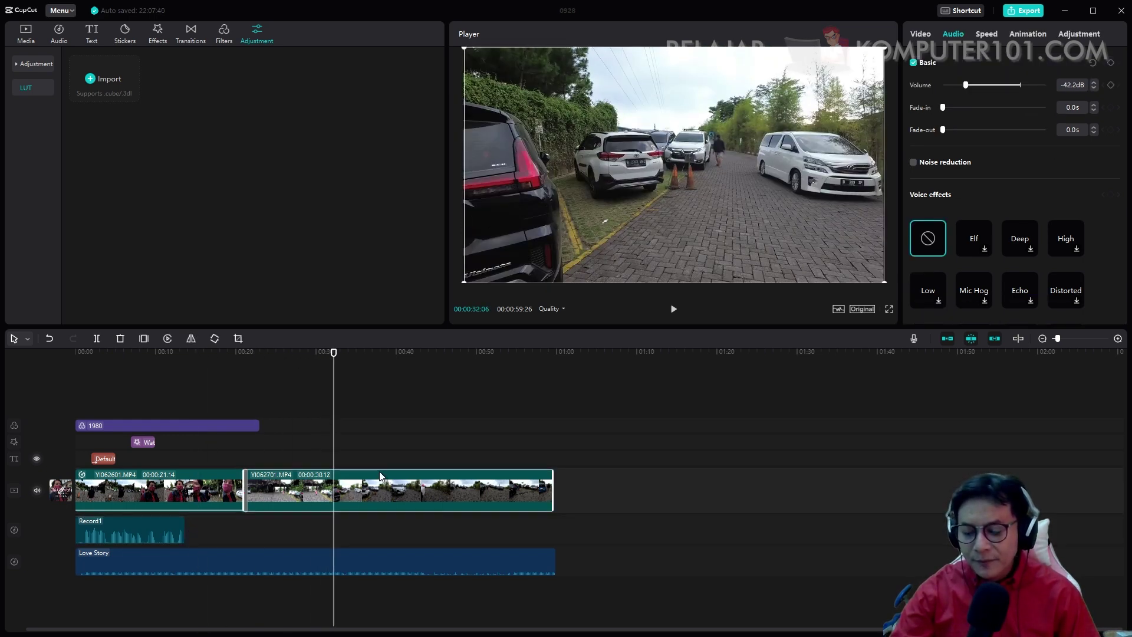
{"action": "key", "text": "ctrl+b"}
{"action": "left_click", "coordinate": [445, 423]}
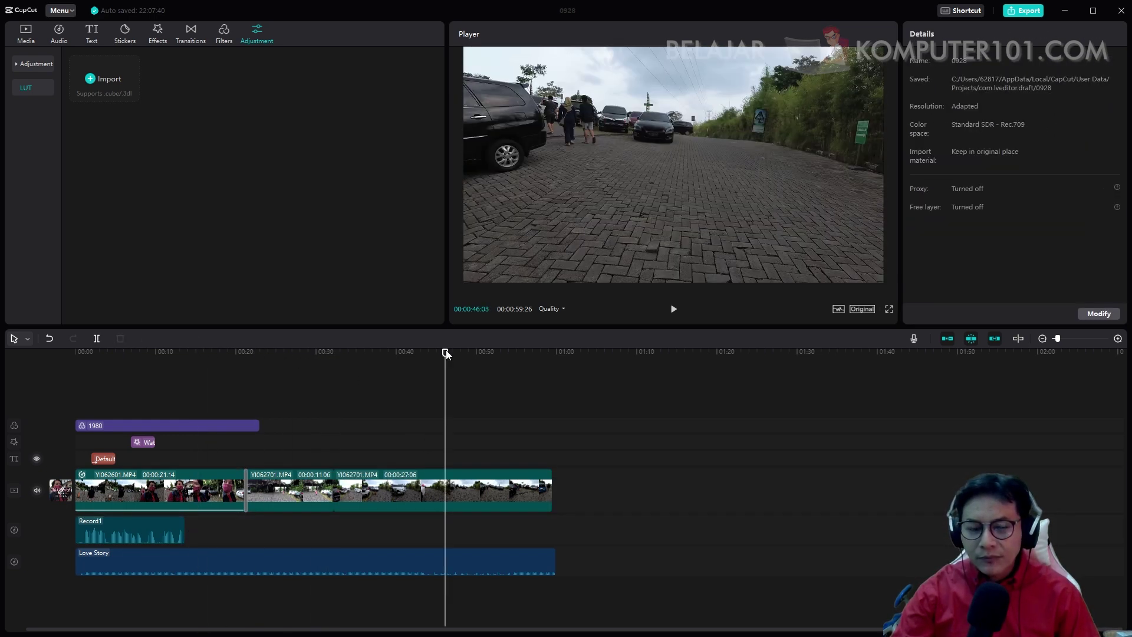
- Show the color scopes for the frame at about 58 seconds and enlarge the player area
{"action": "left_click_drag", "start_coordinate": [447, 354], "coordinate": [543, 353]}
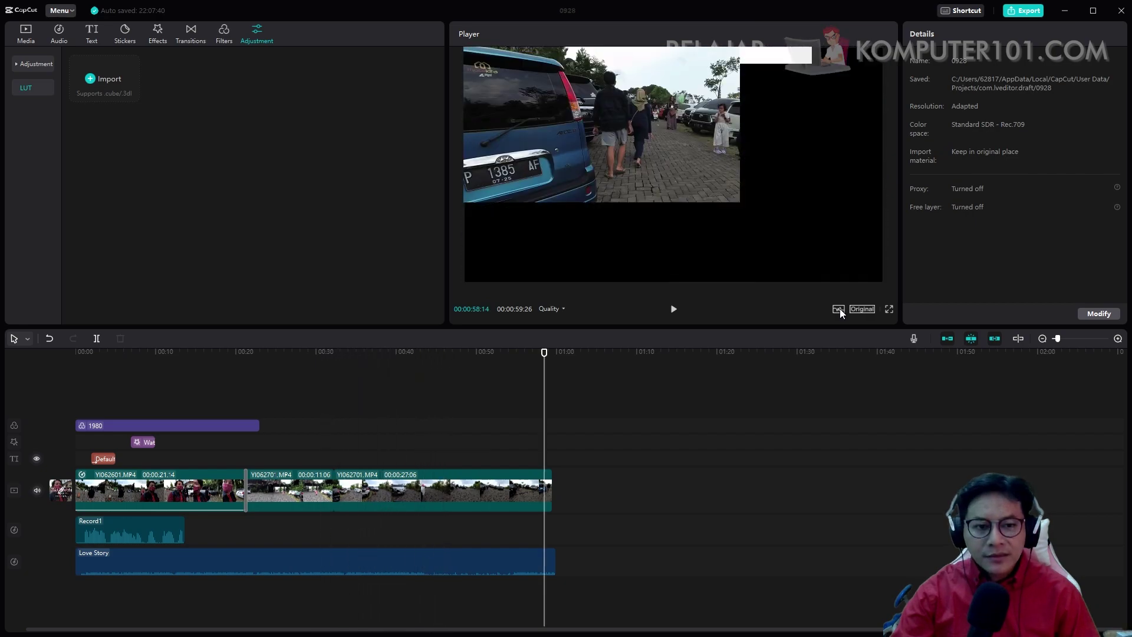
{"action": "left_click", "coordinate": [839, 309]}
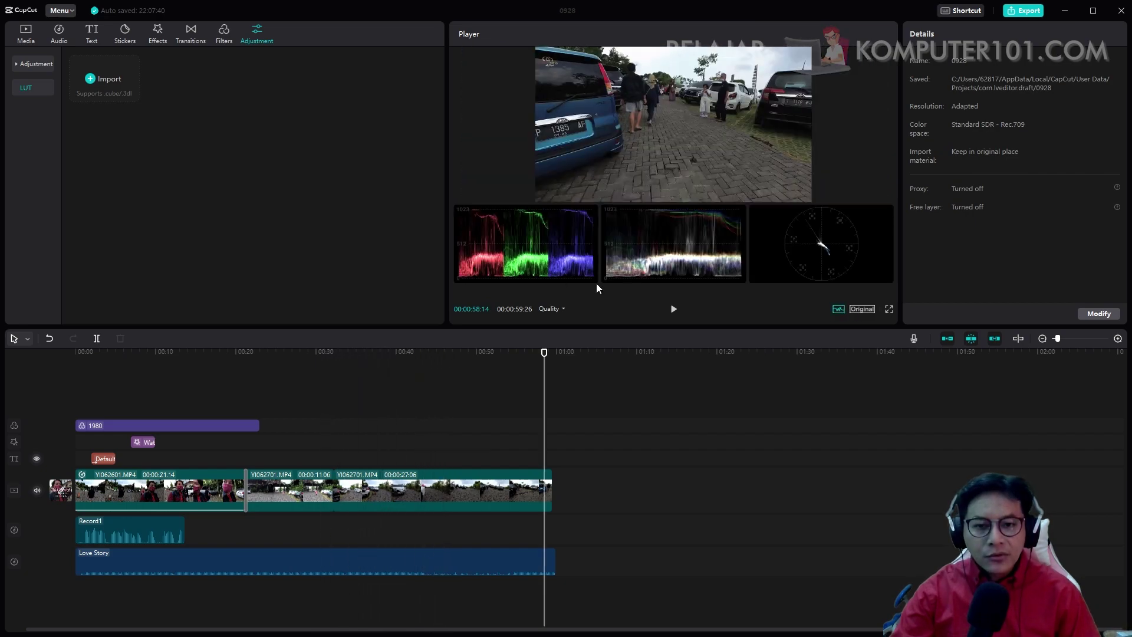
{"action": "mouse_move", "coordinate": [538, 243]}
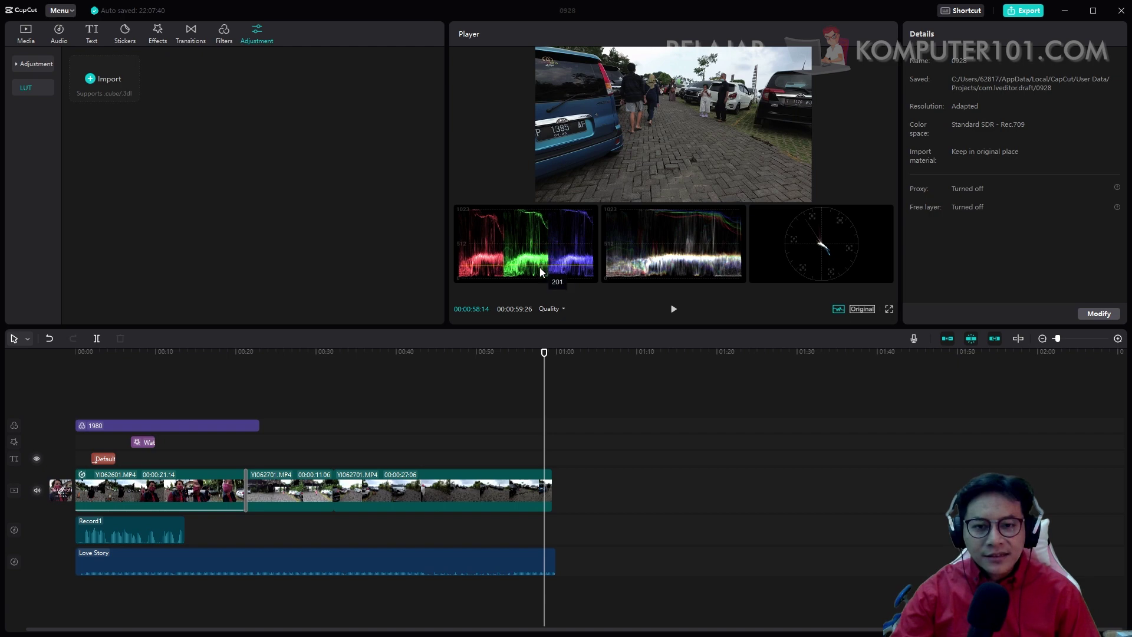
{"action": "left_click", "coordinate": [839, 309]}
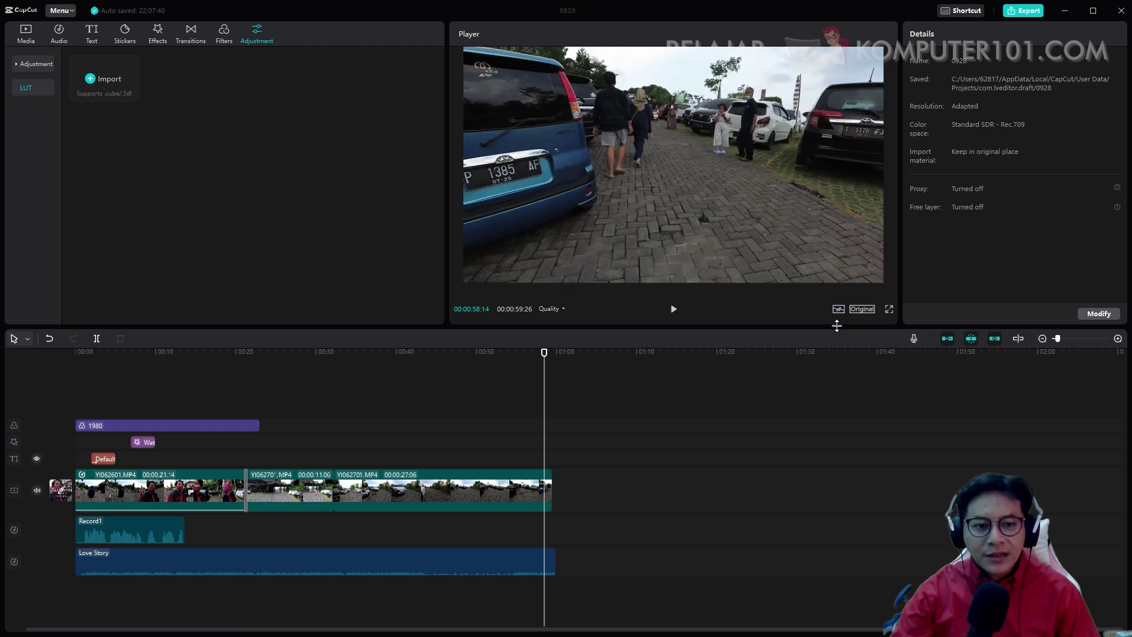
{"action": "left_click", "coordinate": [838, 309]}
{"action": "left_click_drag", "start_coordinate": [712, 328], "coordinate": [649, 443]}
- Try Performance priority for the preview playback and switch back to Quality priority
{"action": "left_click", "coordinate": [555, 426]}
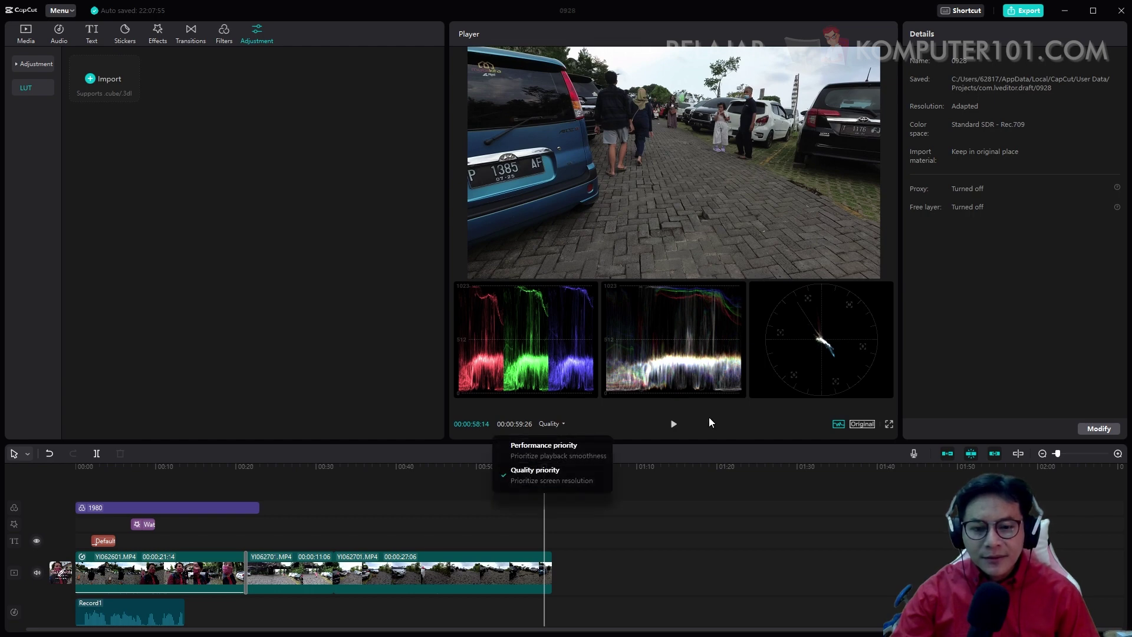
{"action": "left_click", "coordinate": [563, 448]}
{"action": "left_click", "coordinate": [556, 424]}
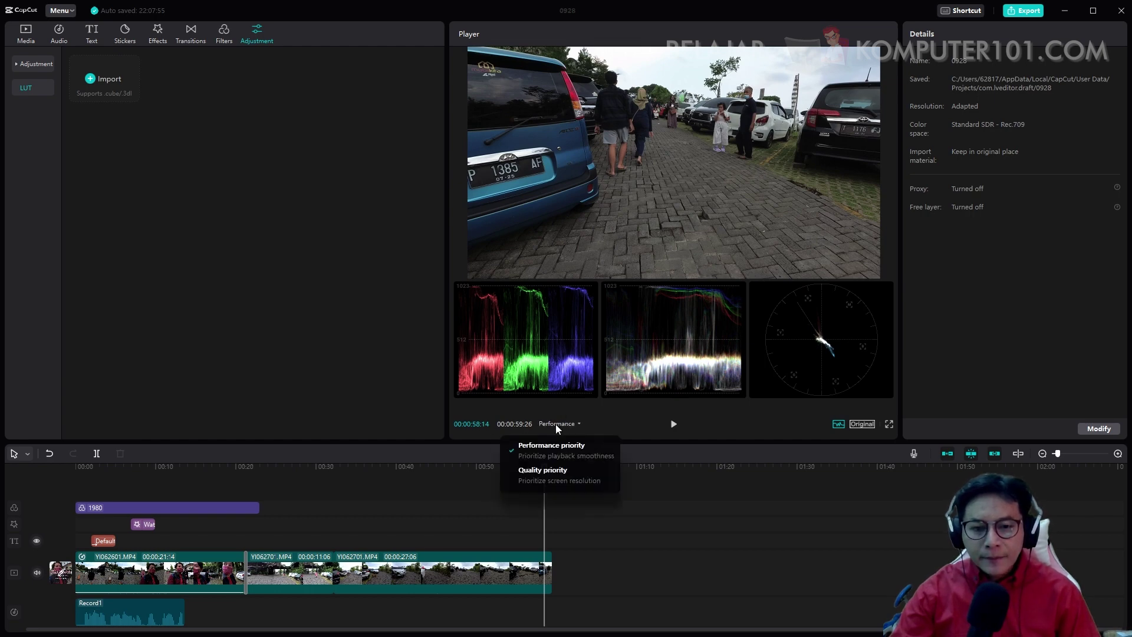
{"action": "left_click", "coordinate": [558, 473]}
- Preview the video in full screen, pause at about 7 seconds and exit full screen
{"action": "left_click", "coordinate": [888, 425]}
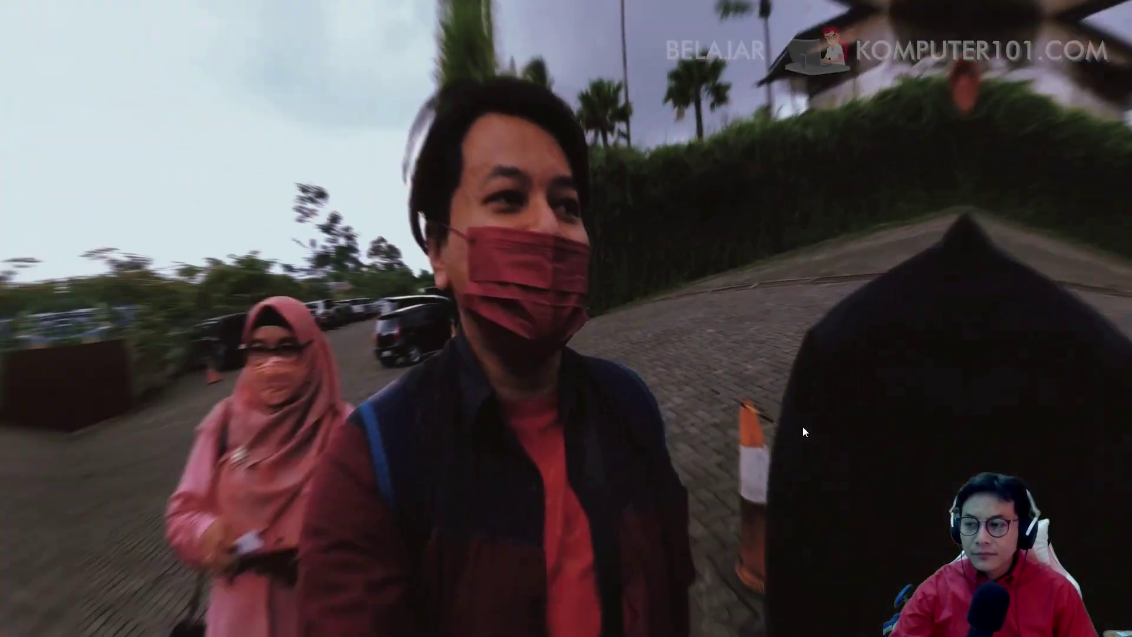
{"action": "key", "text": "space"}
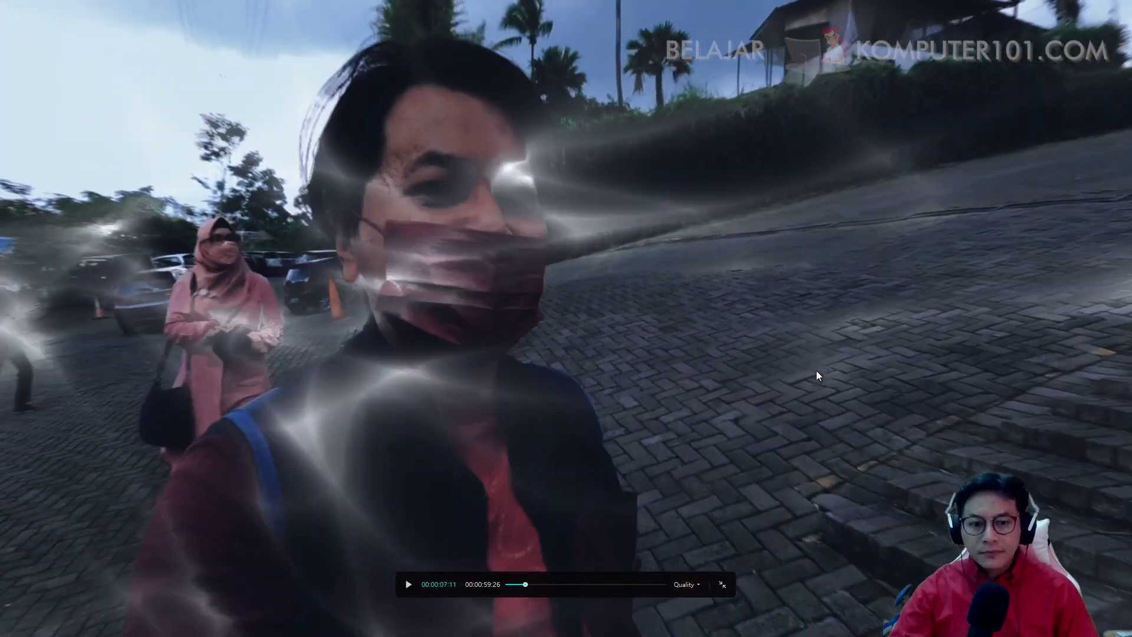
{"action": "left_click", "coordinate": [719, 585]}
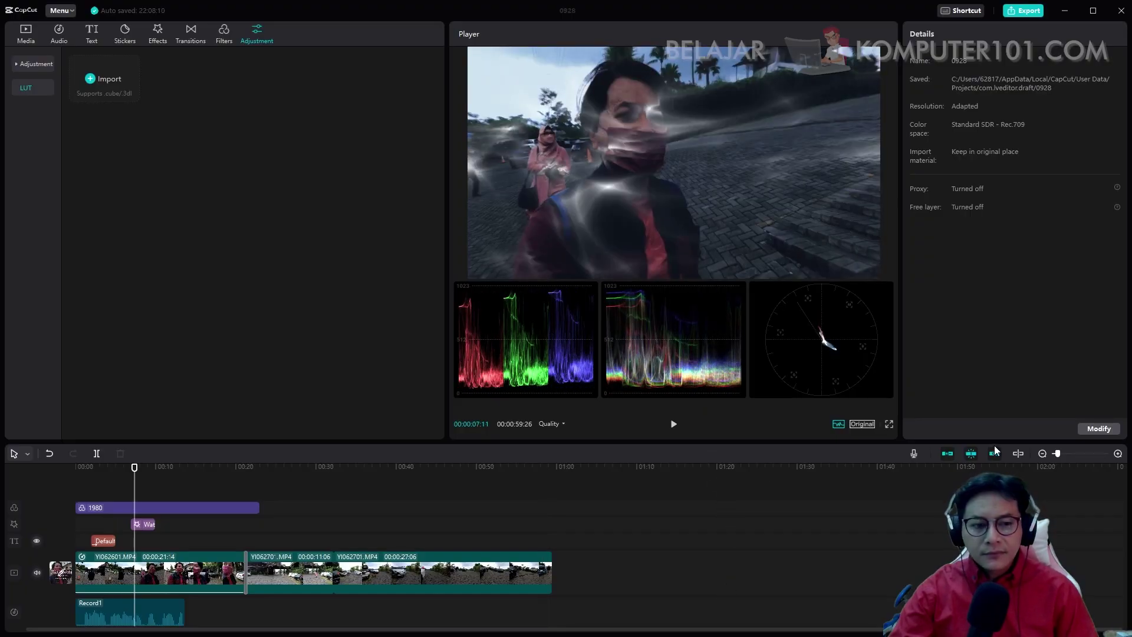
- Open the export settings, view the resolution choices while keeping 1080P, and switch video exporting off and back on
{"action": "left_click", "coordinate": [1027, 10]}
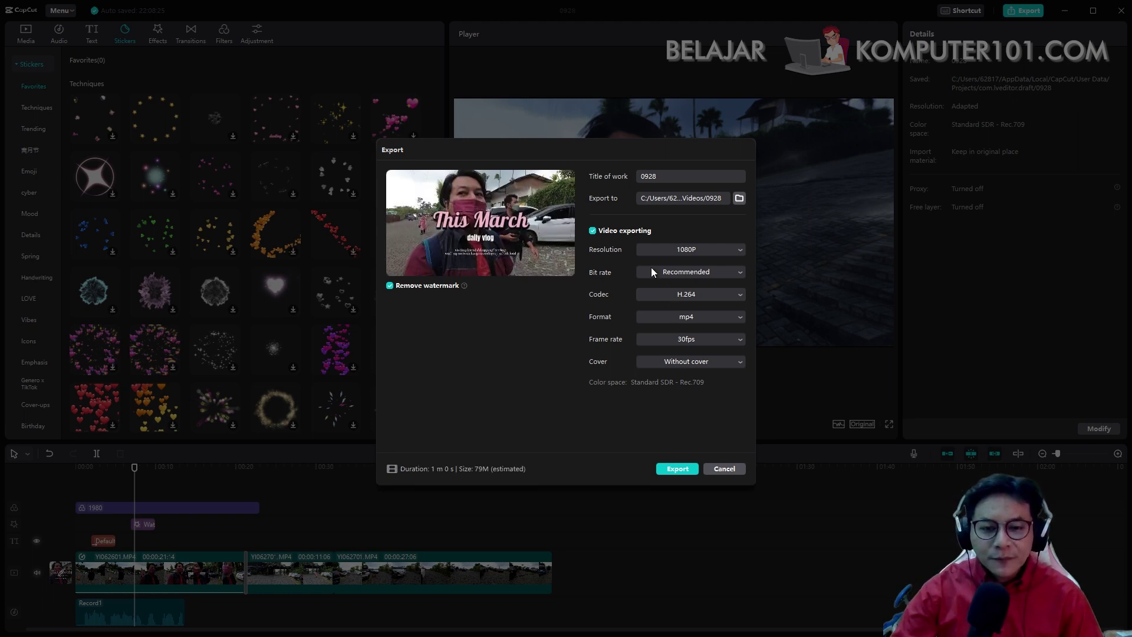
{"action": "left_click", "coordinate": [670, 250]}
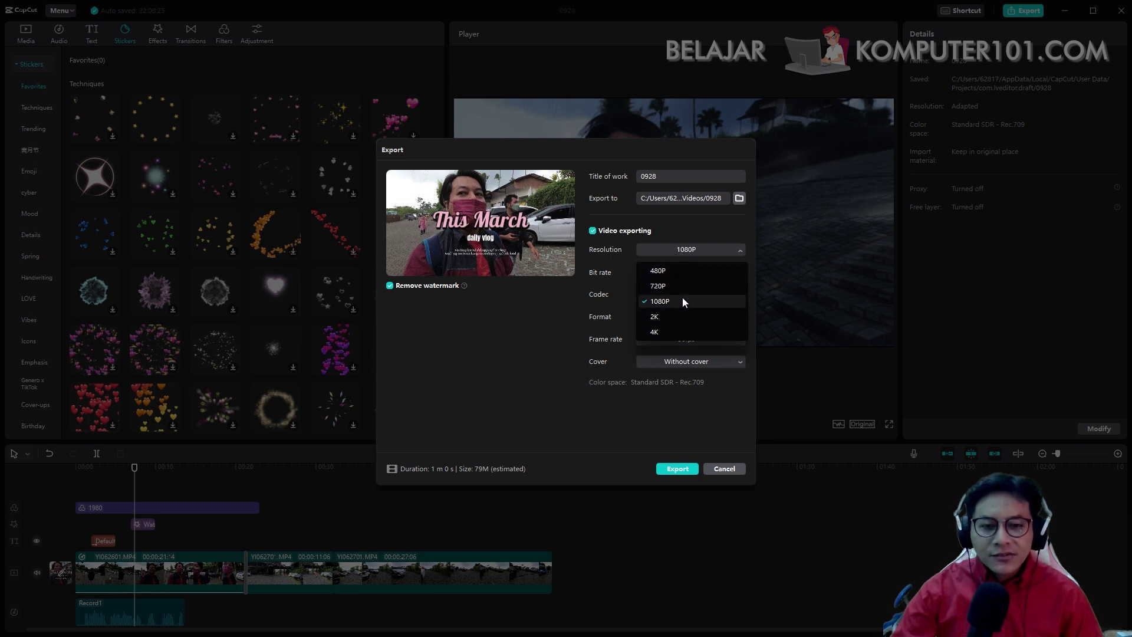
{"action": "left_click", "coordinate": [701, 234]}
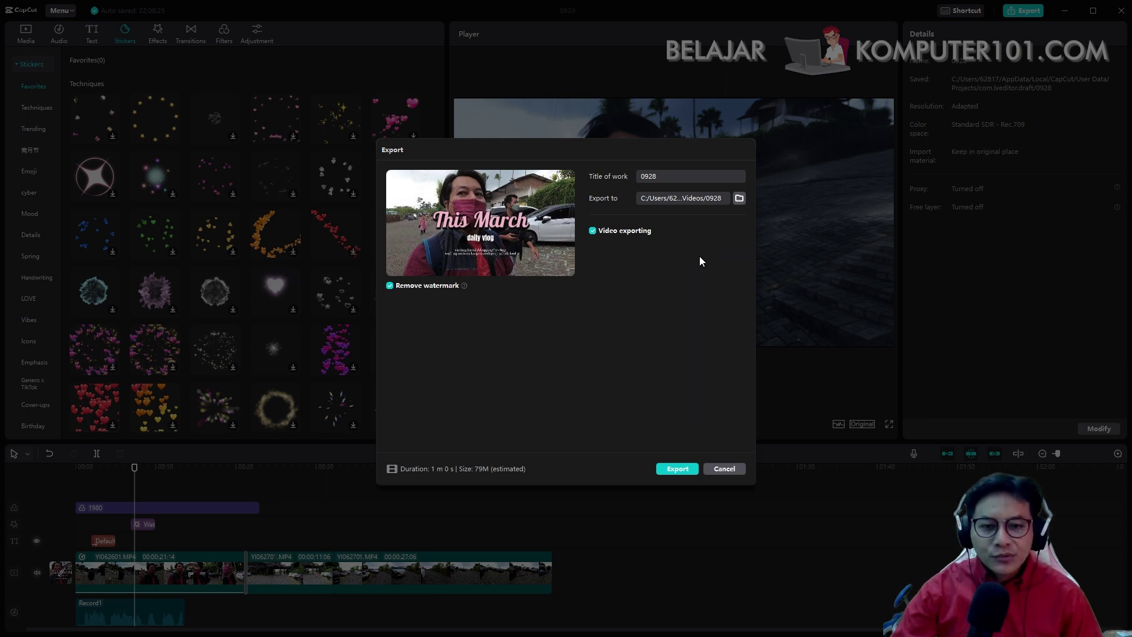
{"action": "left_click", "coordinate": [647, 233]}
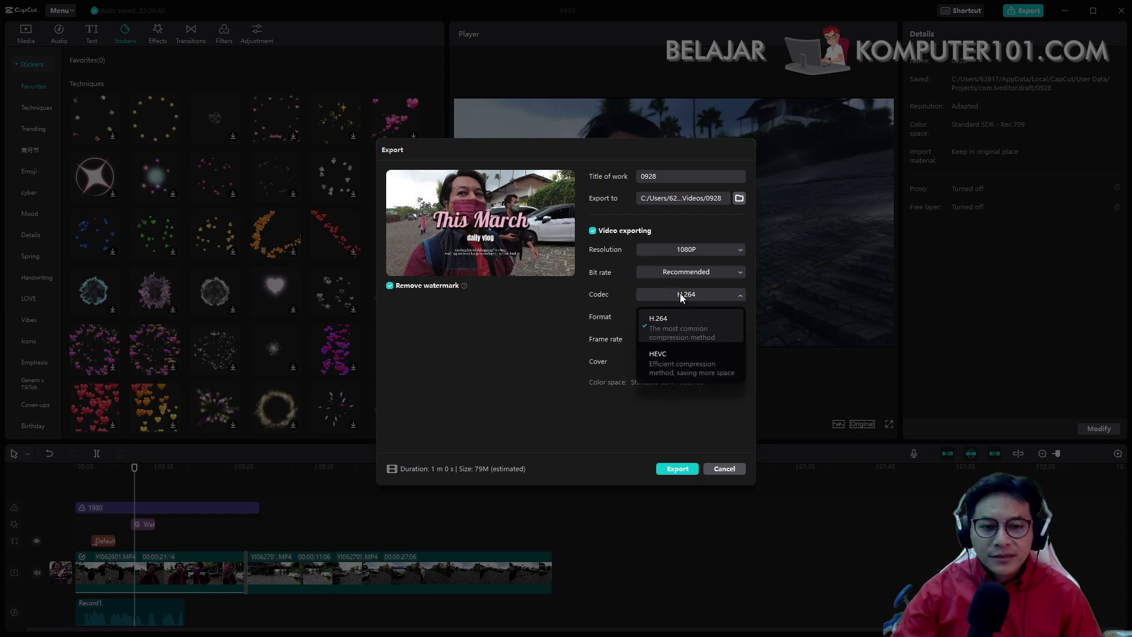
- Review the export choices for codec, bit rate and format, keeping H.264, Recommended and mp4
{"action": "left_click", "coordinate": [681, 293]}
{"action": "left_click", "coordinate": [678, 292]}
{"action": "left_click", "coordinate": [678, 294]}
{"action": "left_click", "coordinate": [680, 275]}
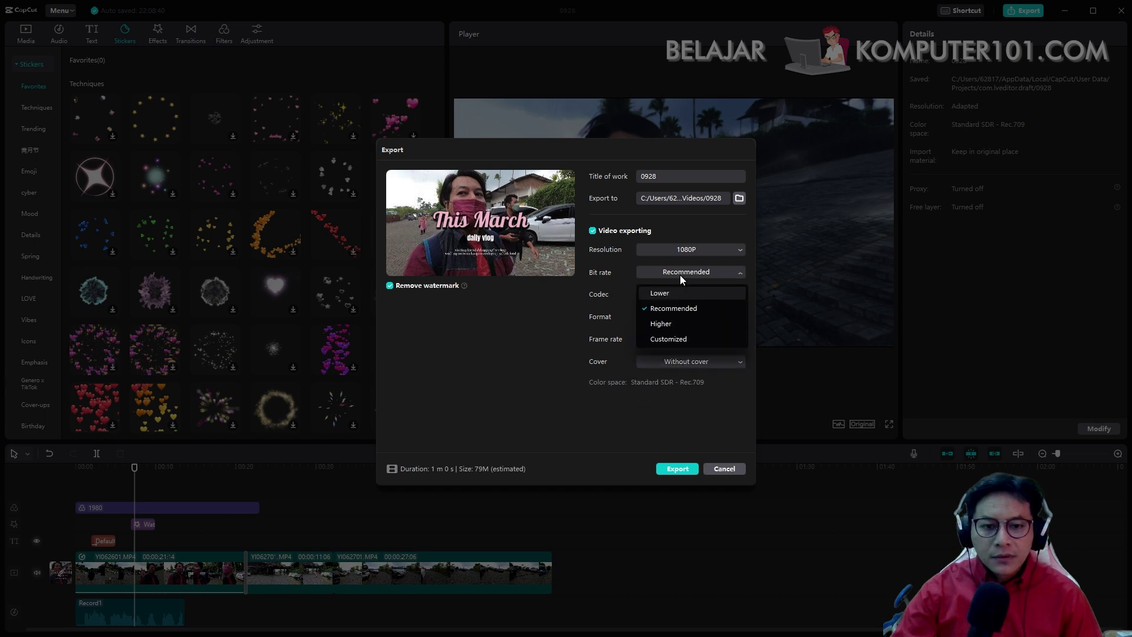
{"action": "left_click", "coordinate": [685, 311]}
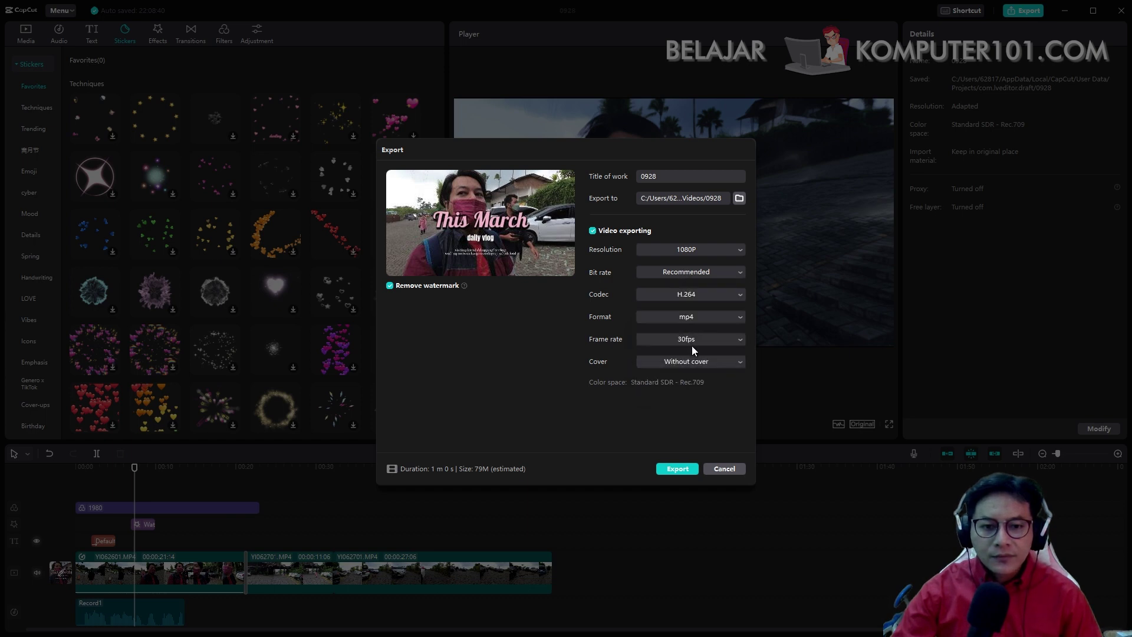
{"action": "left_click", "coordinate": [692, 320]}
{"action": "left_click", "coordinate": [692, 319]}
- Export the video with cover to the E:/My Document folder
{"action": "left_click", "coordinate": [699, 361]}
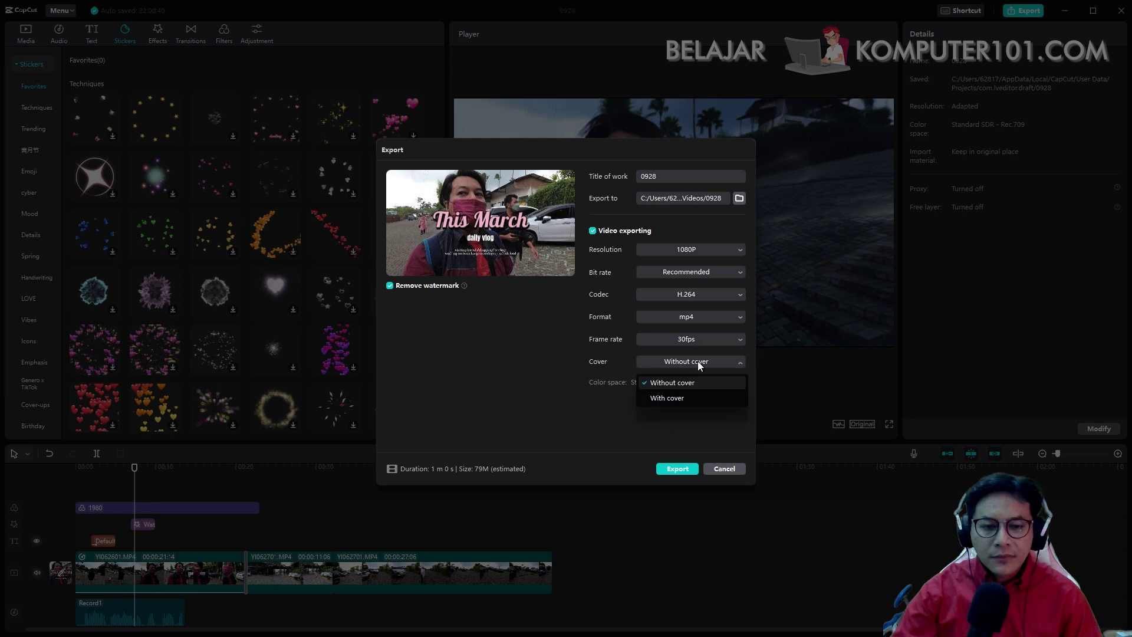
{"action": "left_click", "coordinate": [697, 394]}
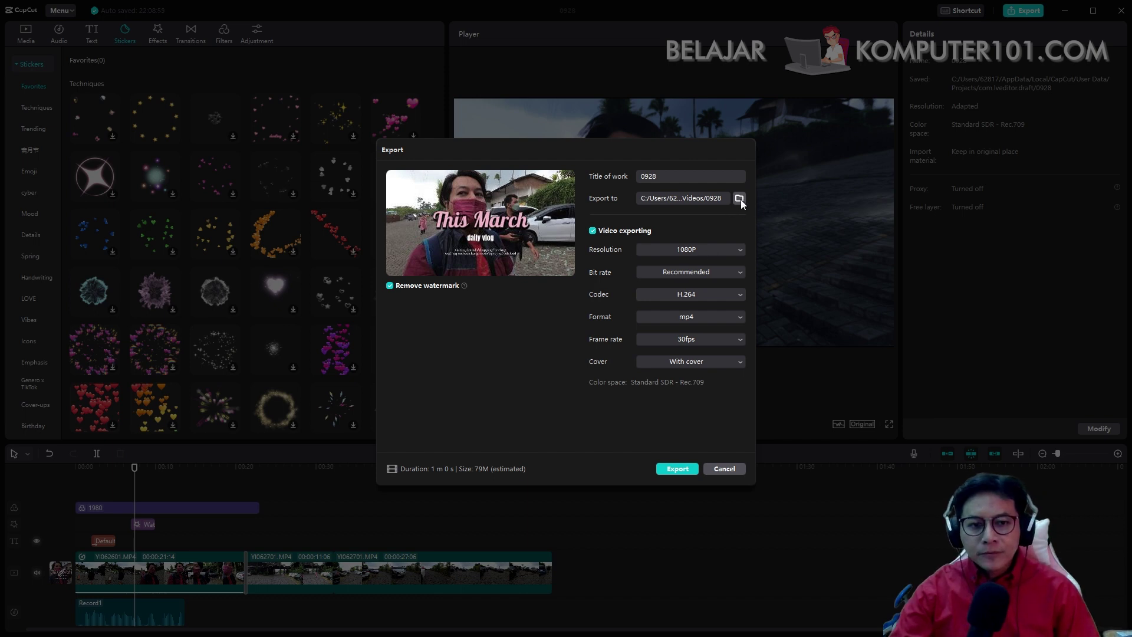
{"action": "left_click", "coordinate": [739, 199]}
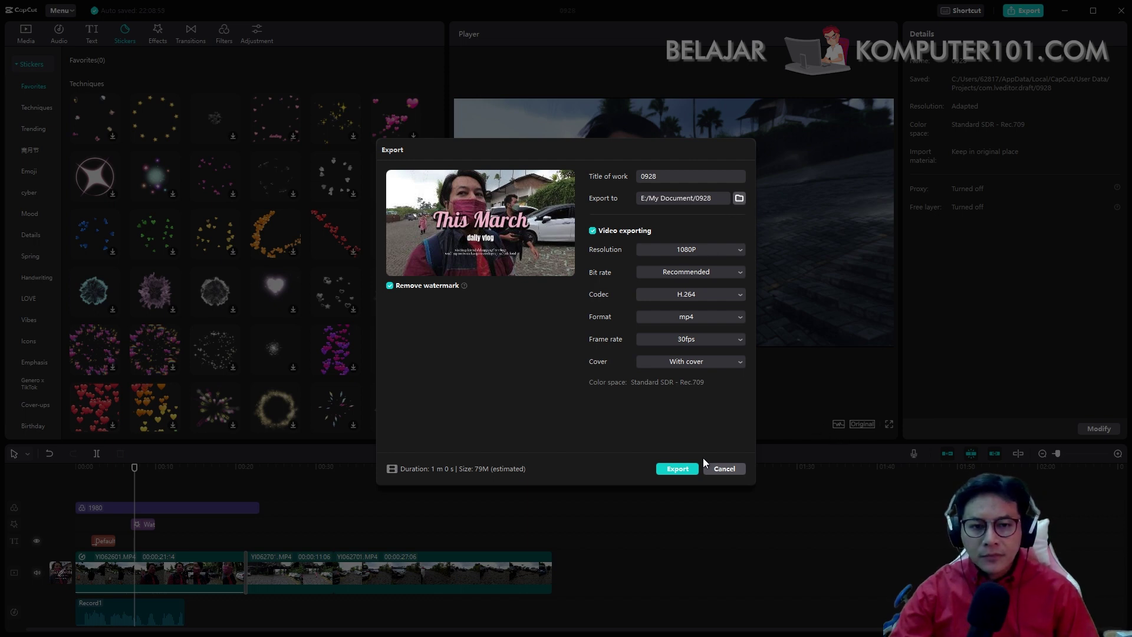
{"action": "left_click", "coordinate": [686, 469]}
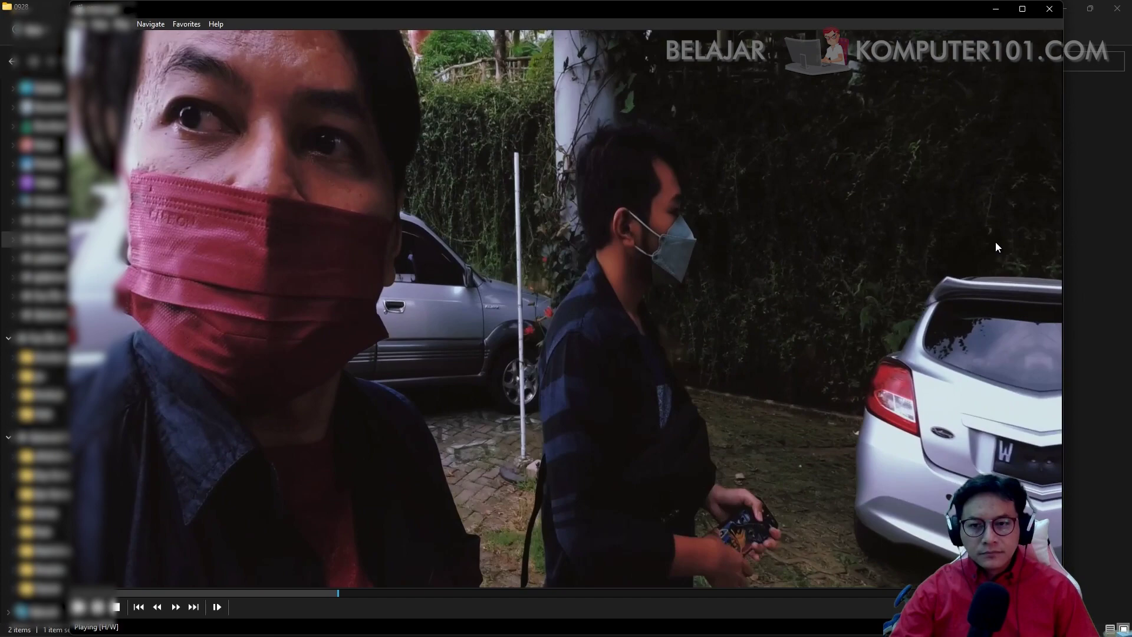
- Pause playback of the exported video, return to CapCut and dismiss the export dialog
{"action": "left_click", "coordinate": [1015, 210]}
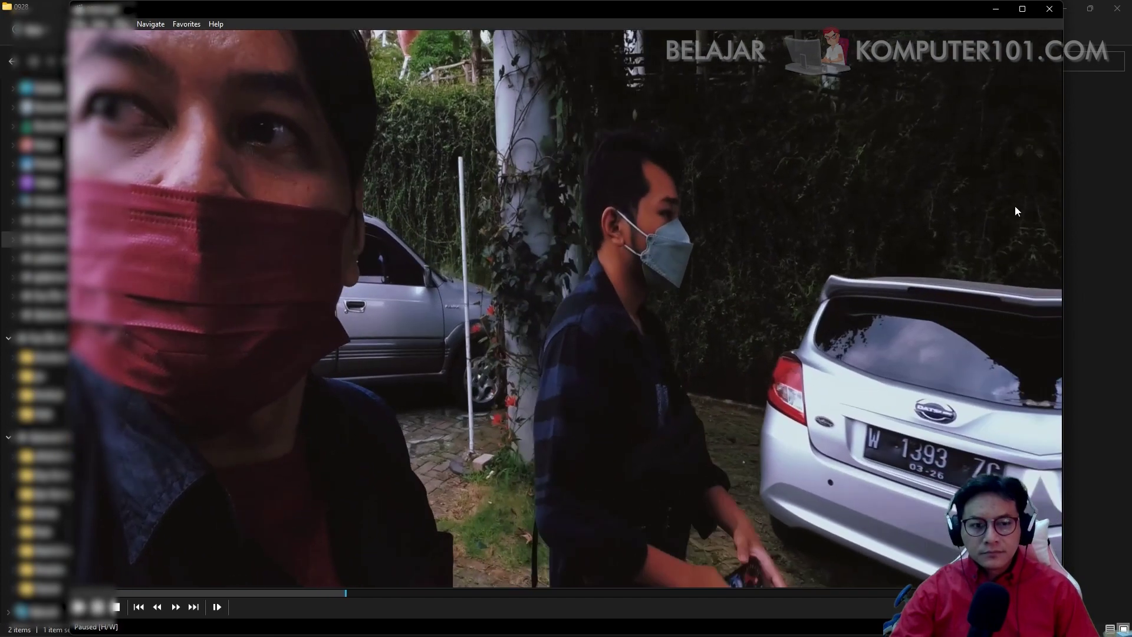
{"action": "left_click", "coordinate": [1060, 99]}
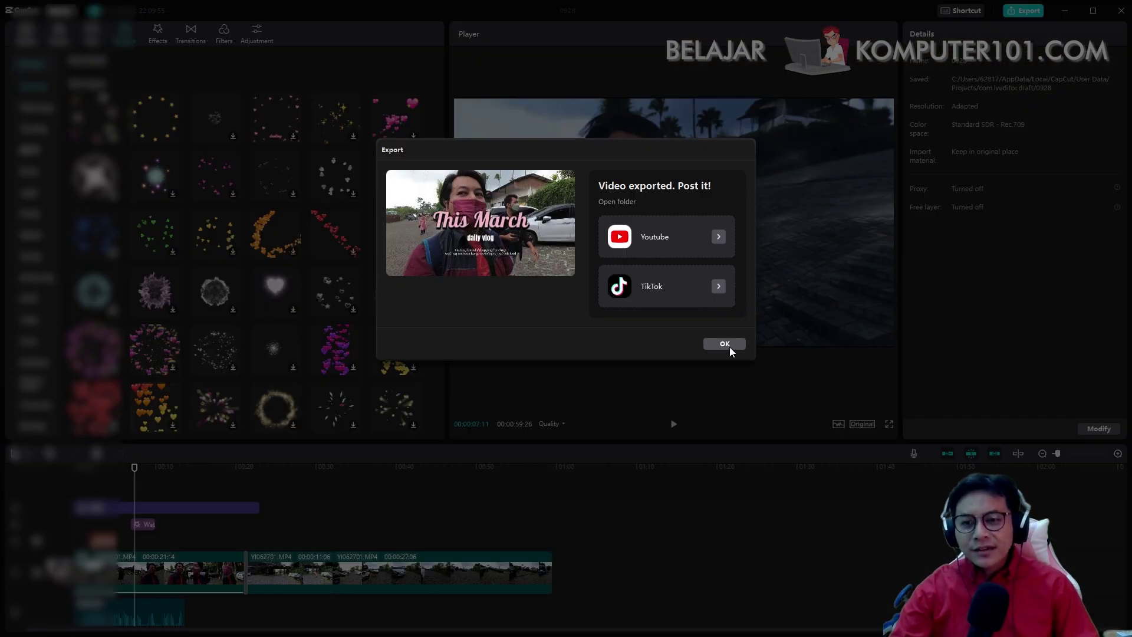
{"action": "left_click", "coordinate": [726, 345]}
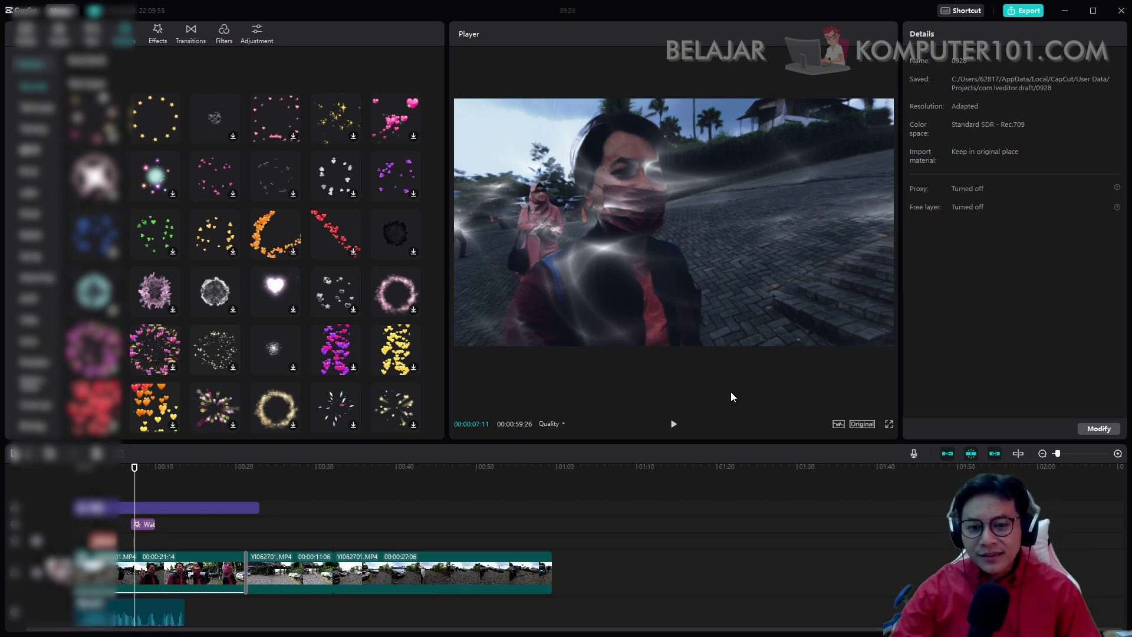
- Place the playhead at about 42 seconds with no clips selected and show the project's local media
{"action": "key", "text": "ctrl+a"}
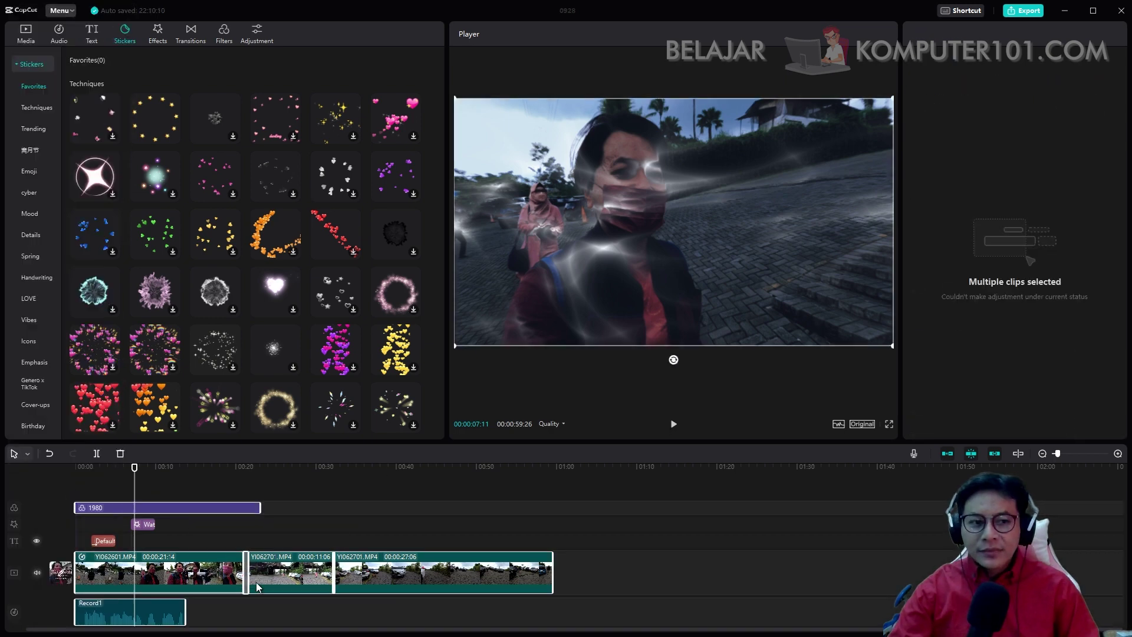
{"action": "left_click", "coordinate": [324, 528]}
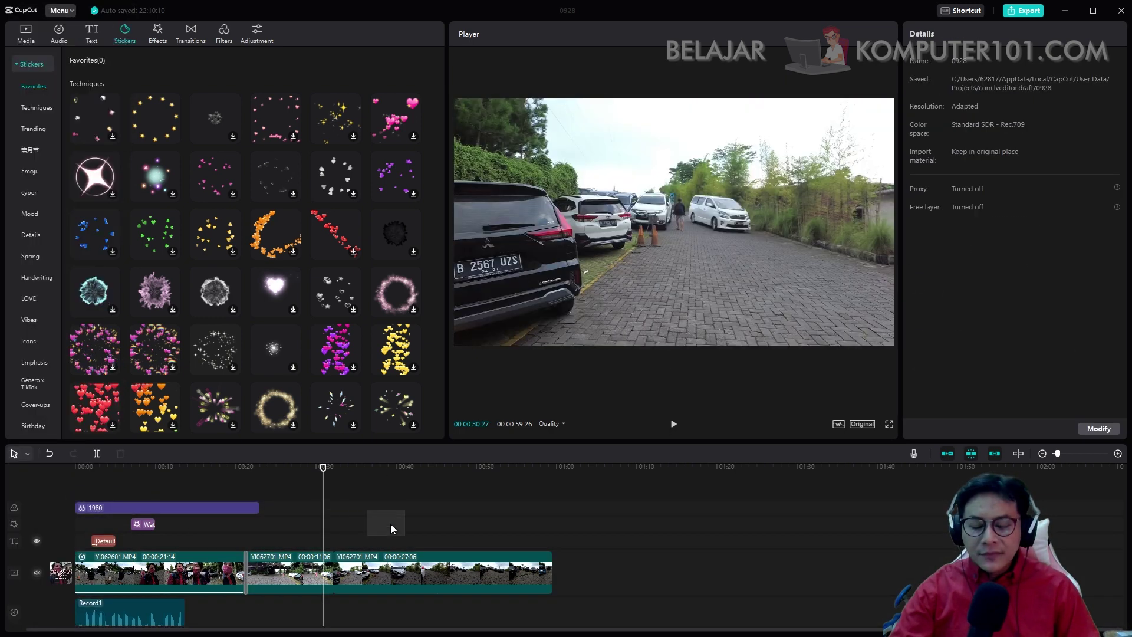
{"action": "left_click", "coordinate": [415, 509]}
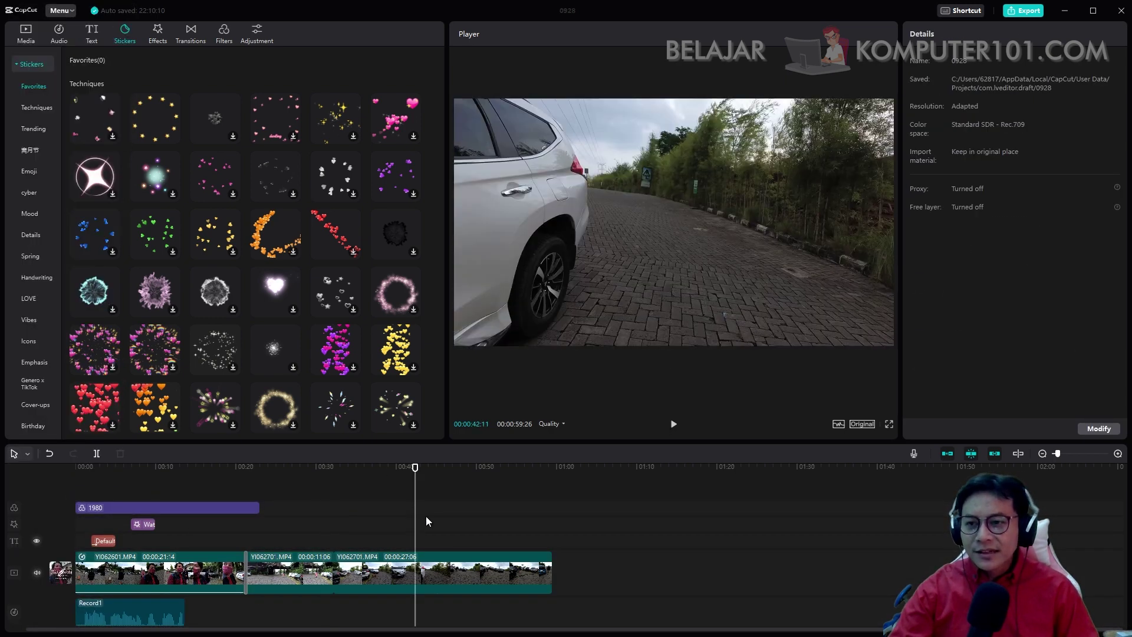
{"action": "left_click", "coordinate": [26, 33]}
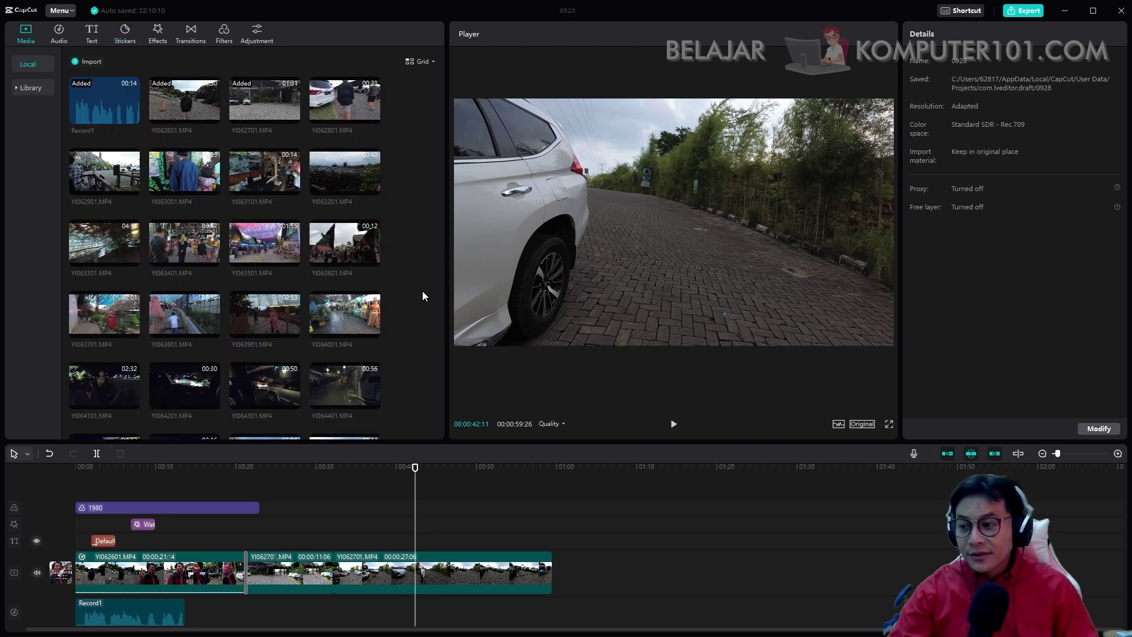